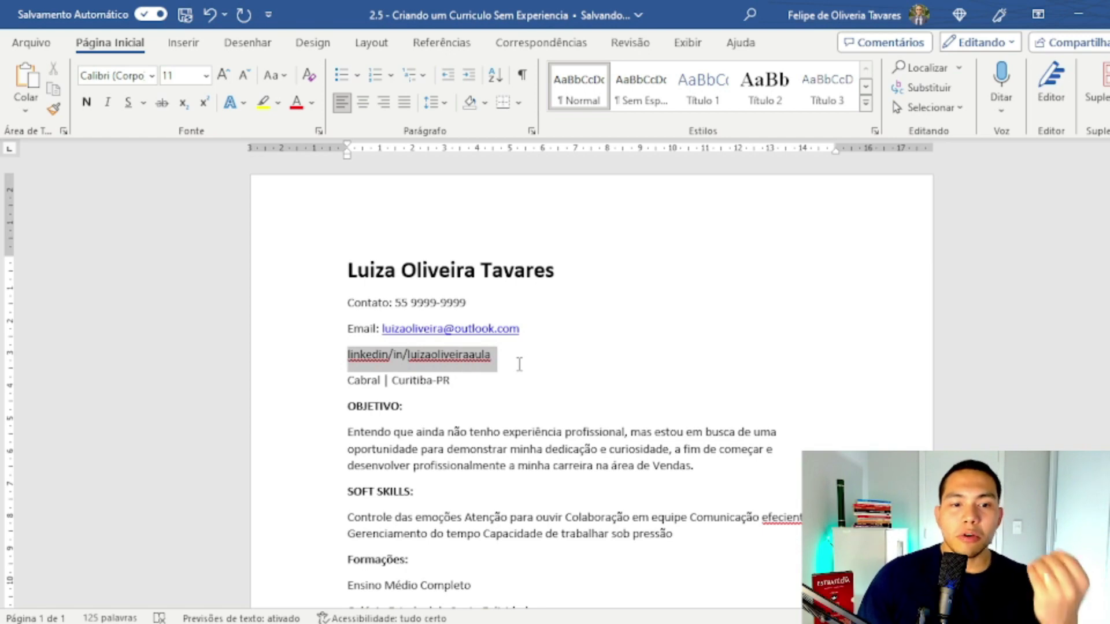
Insert a blank line between the address line and the OBJETIVO heading.
{"action": "left_click", "coordinate": [524, 364]}
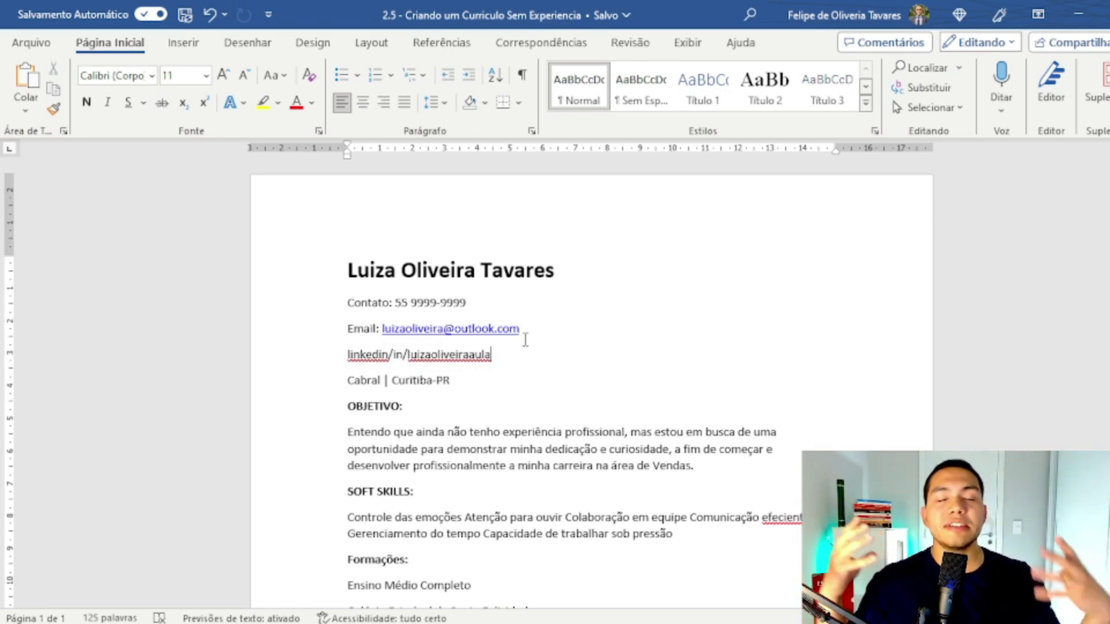
{"action": "left_click", "coordinate": [328, 383]}
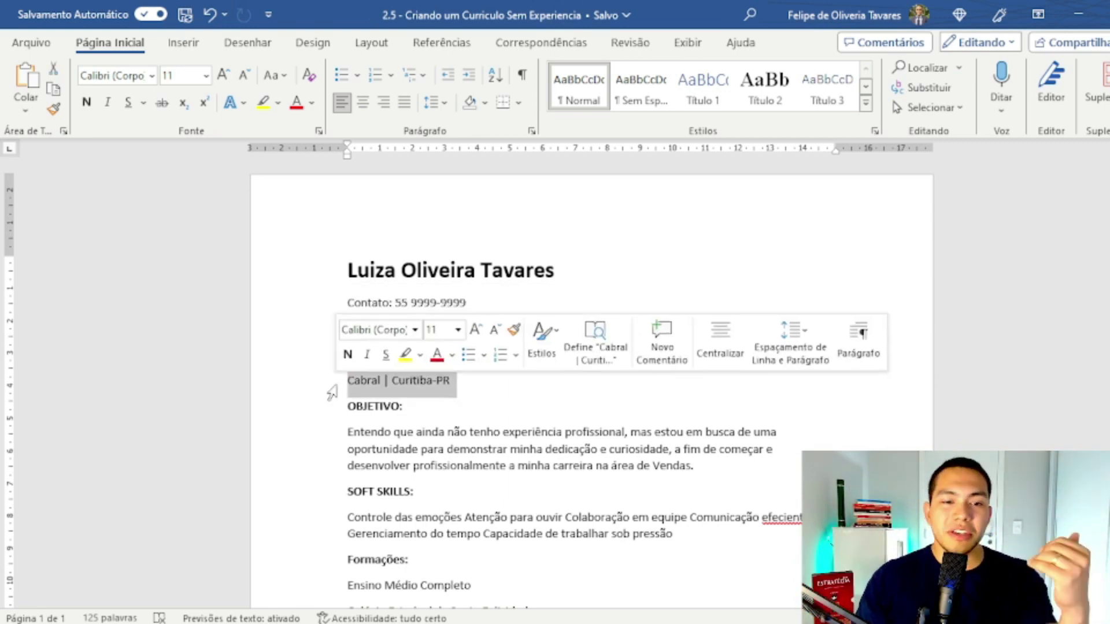
{"action": "left_click", "coordinate": [351, 391]}
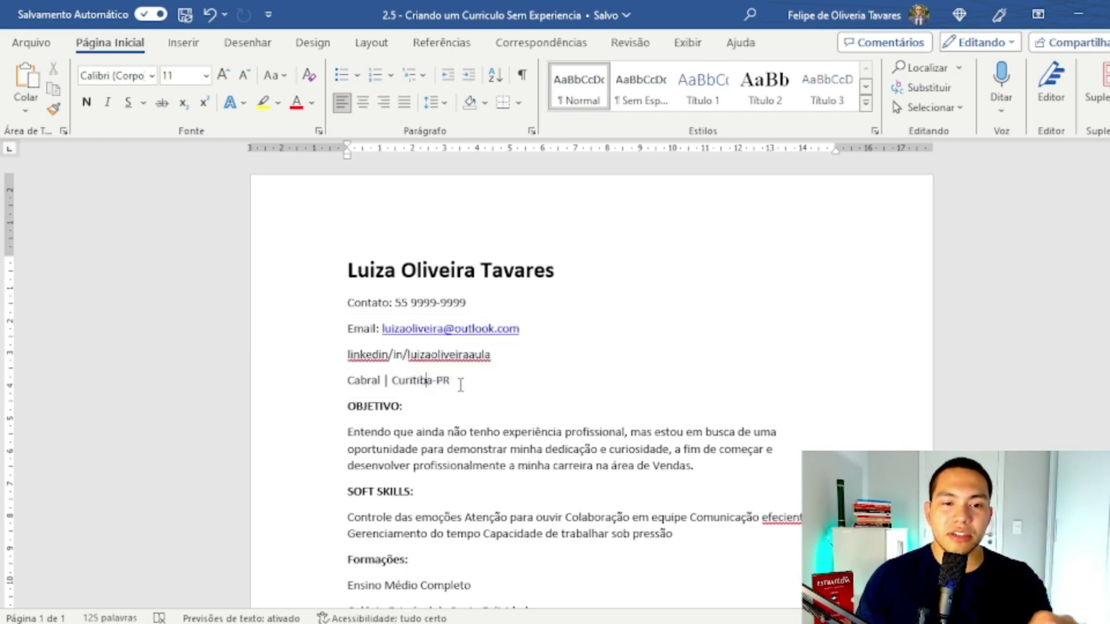
{"action": "left_click_drag", "start_coordinate": [322, 384], "coordinate": [307, 255]}
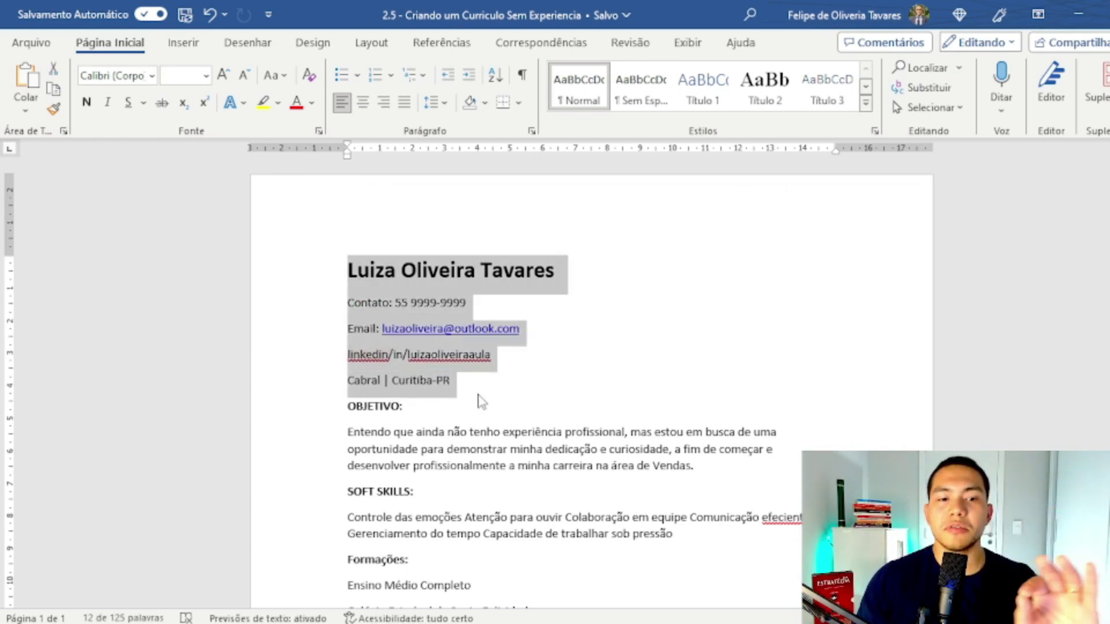
{"action": "left_click", "coordinate": [490, 376]}
{"action": "key", "text": "Return"}
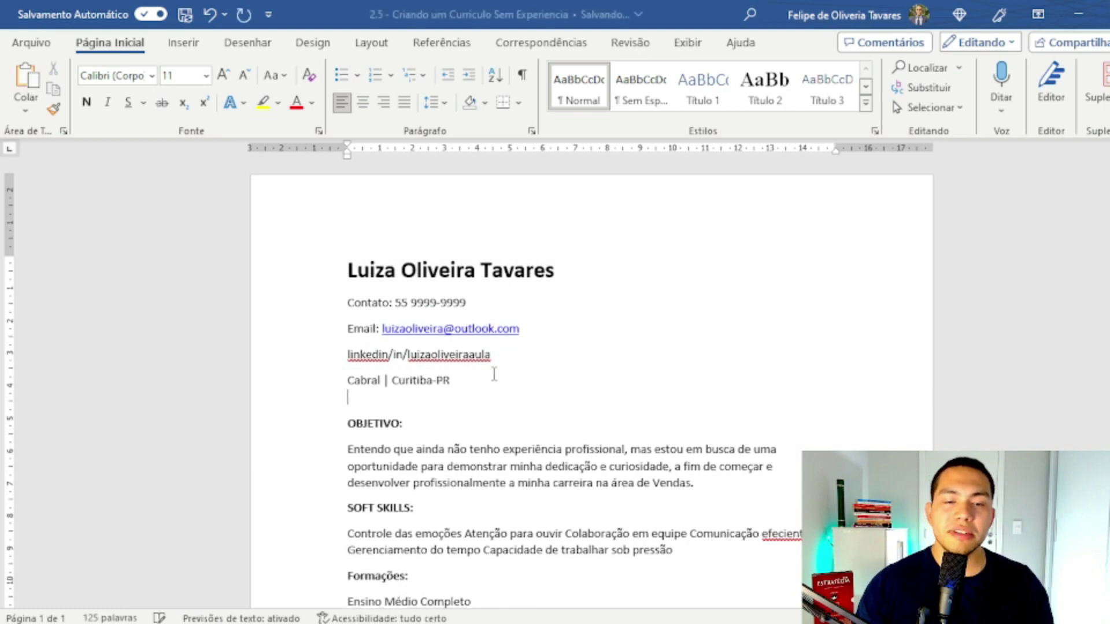
Replace the paragraph under OBJETIVO with "Em busca de uma oportunidade profissional.".
{"action": "scroll", "coordinate": [484, 395], "scroll_direction": "down", "scroll_amount": 3}
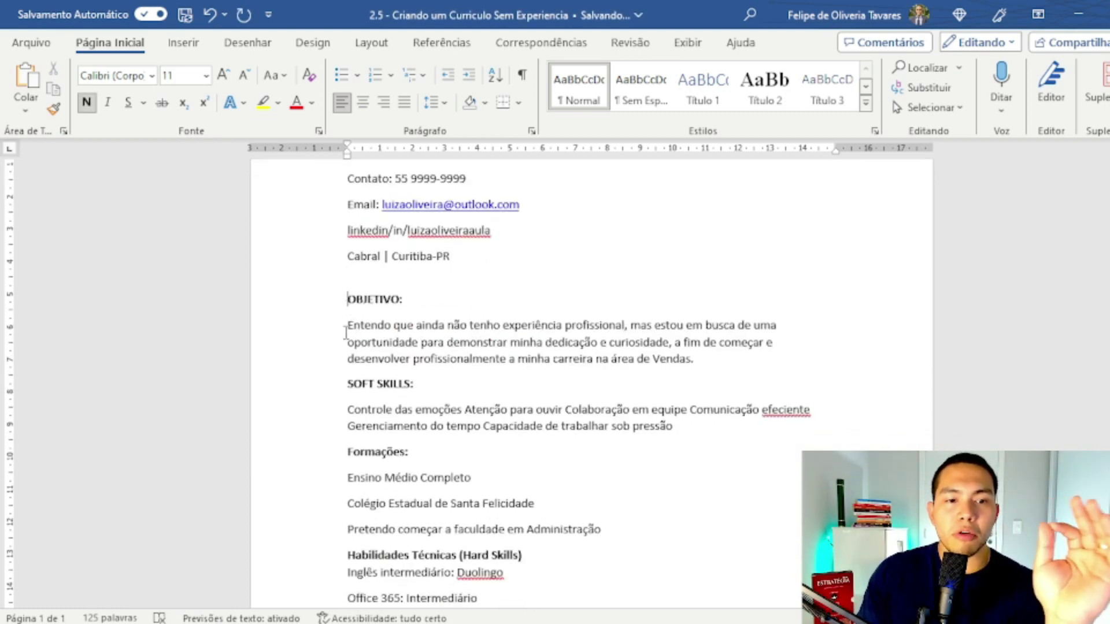
{"action": "left_click_drag", "start_coordinate": [347, 325], "coordinate": [702, 358]}
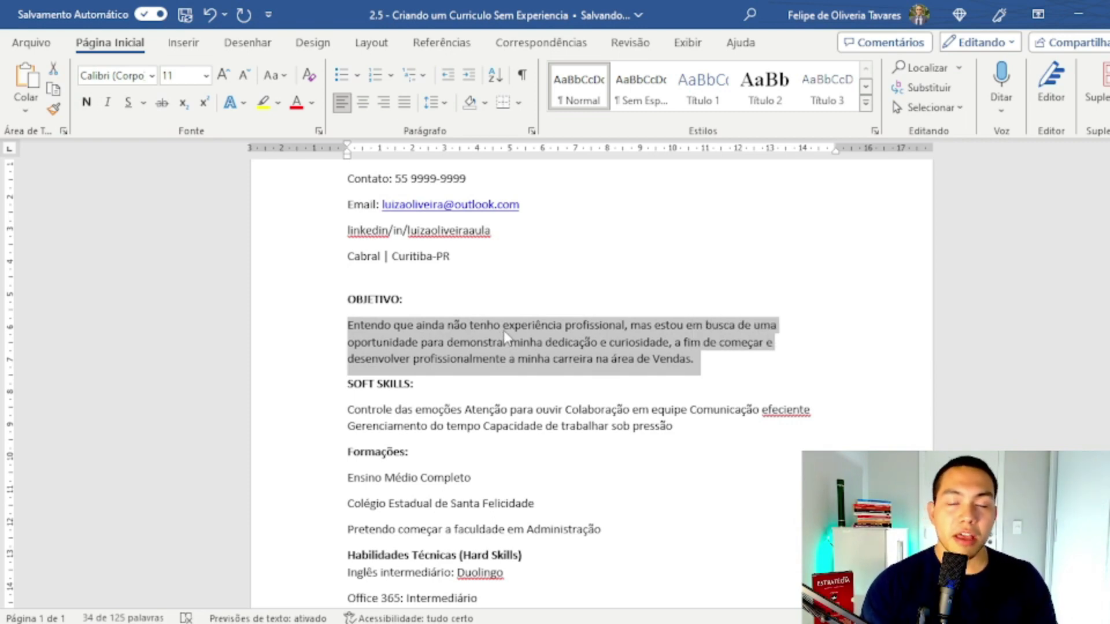
{"action": "type", "text": "Em bus"}
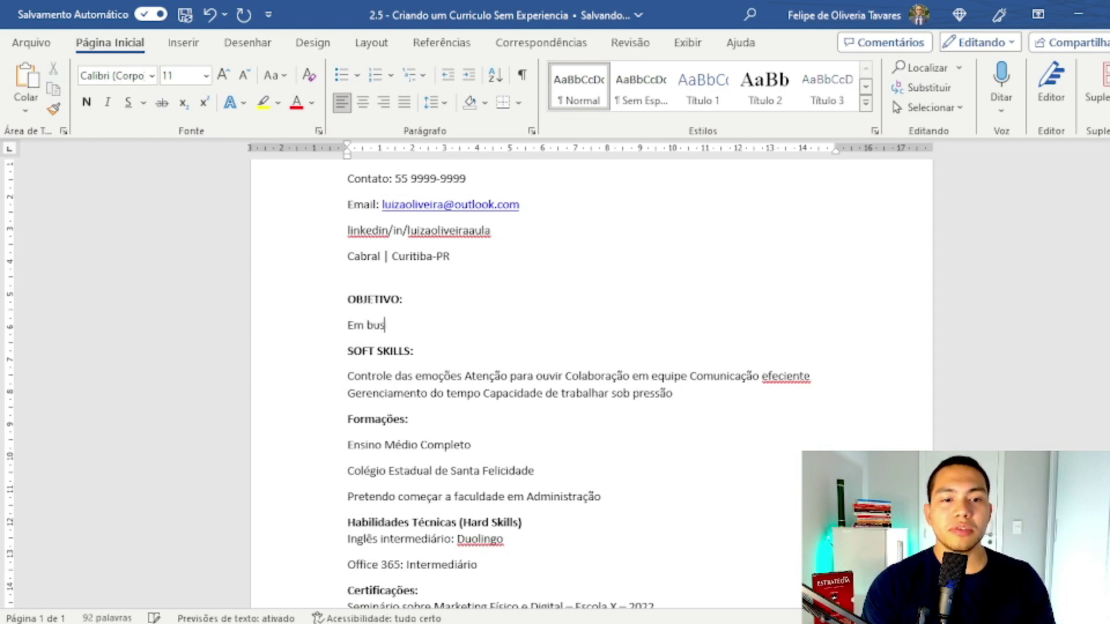
{"action": "type", "text": "ca de uma oportunida"}
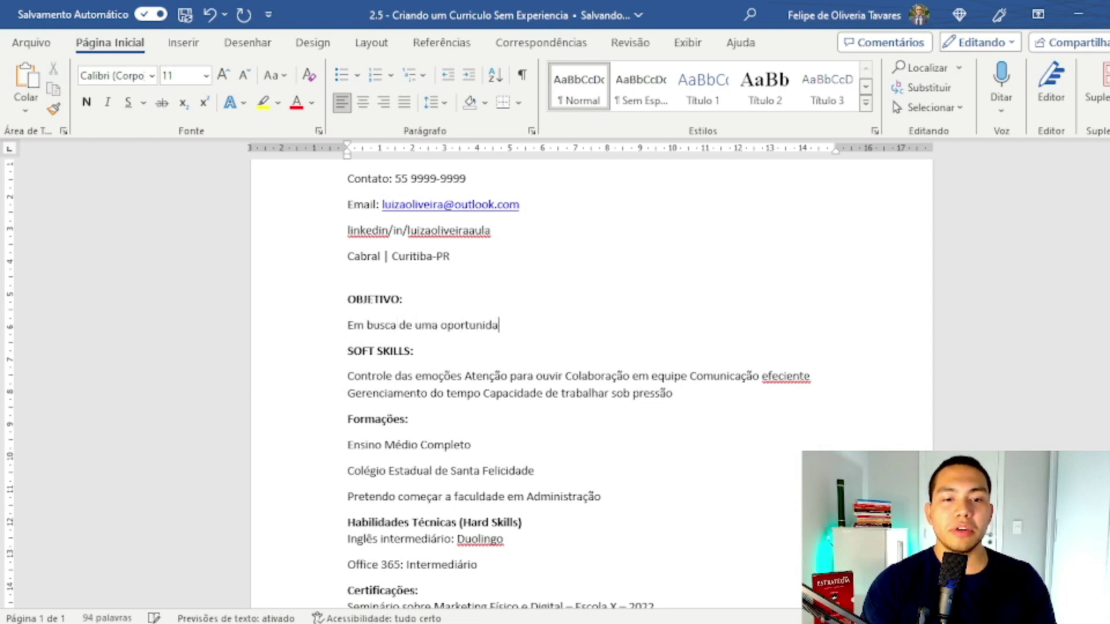
{"action": "type", "text": "de profissional"}
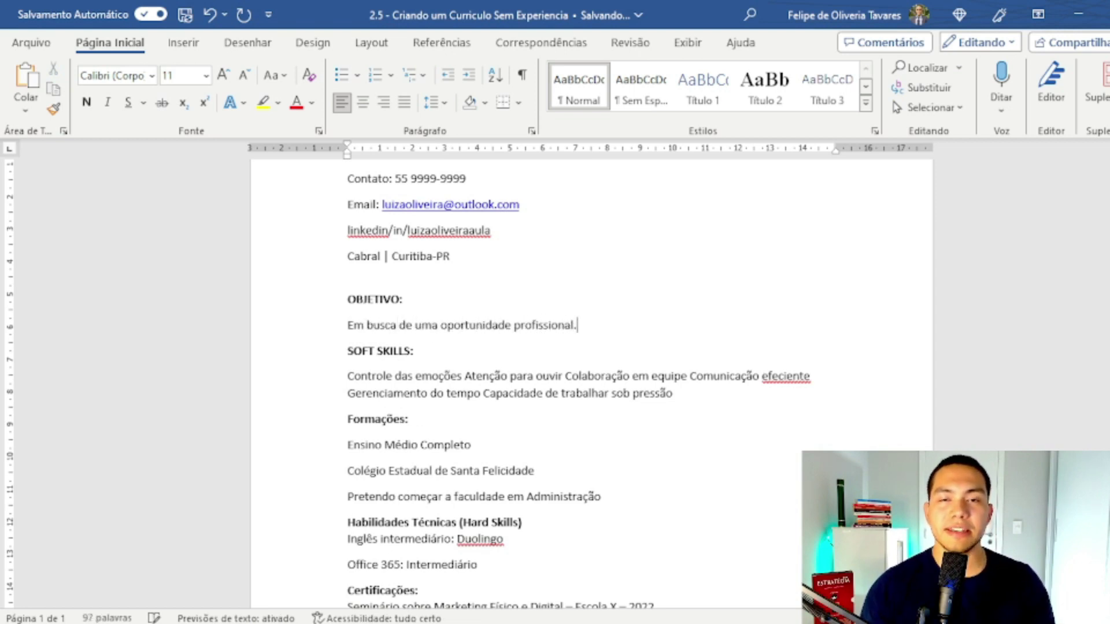
{"action": "type", "text": "."}
{"action": "left_click_drag", "start_coordinate": [618, 325], "coordinate": [309, 326]}
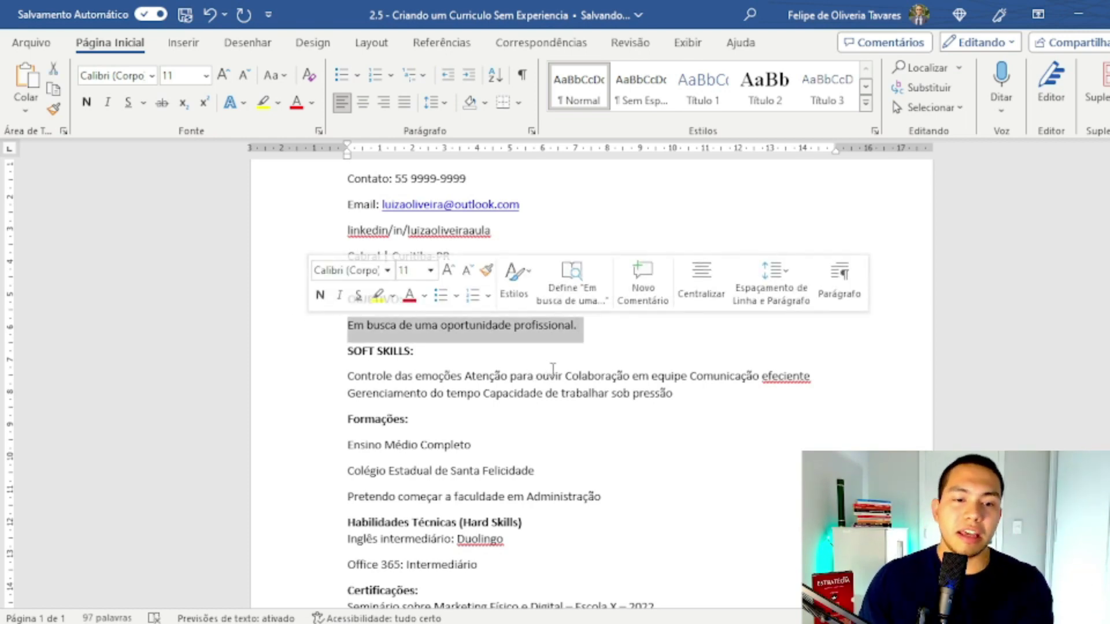
{"action": "left_click_drag", "start_coordinate": [593, 324], "coordinate": [232, 340]}
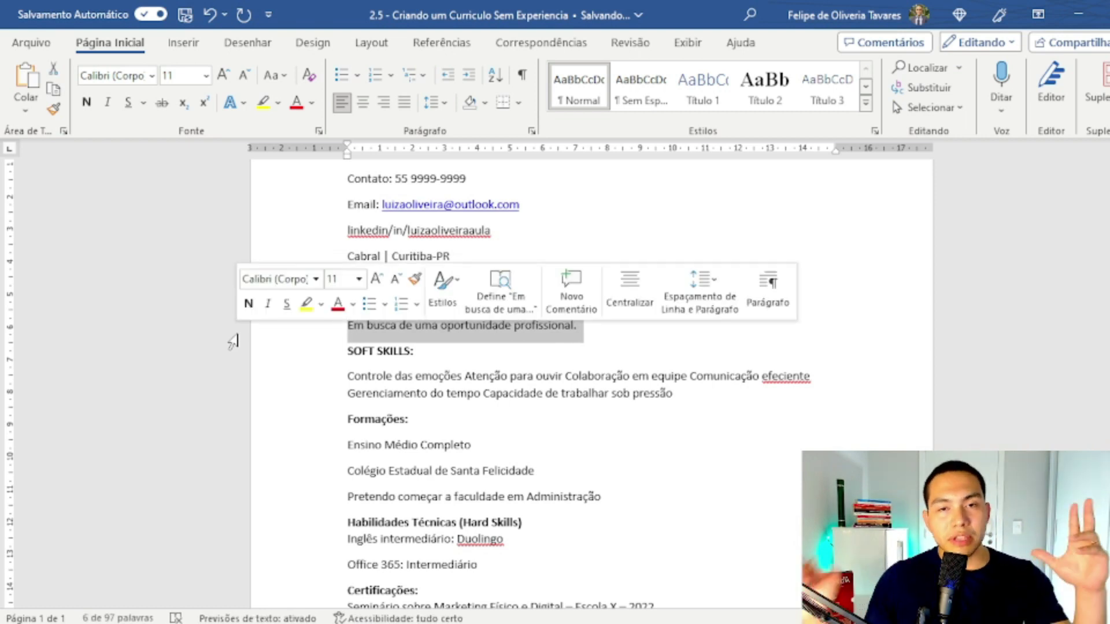
{"action": "left_click", "coordinate": [607, 329]}
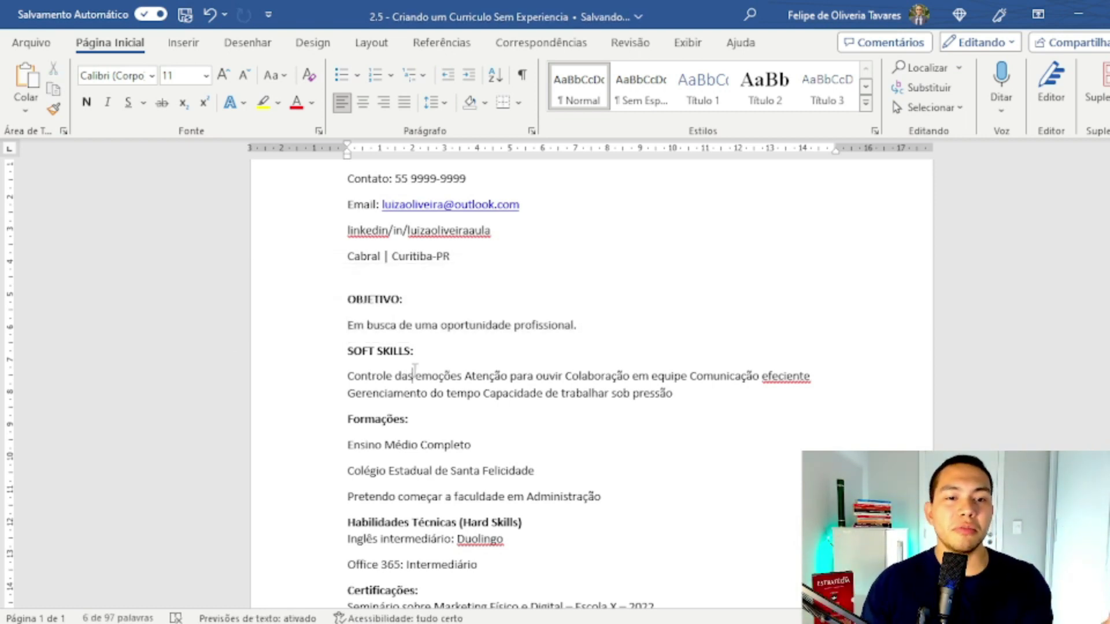
{"action": "left_click_drag", "start_coordinate": [607, 330], "coordinate": [202, 324]}
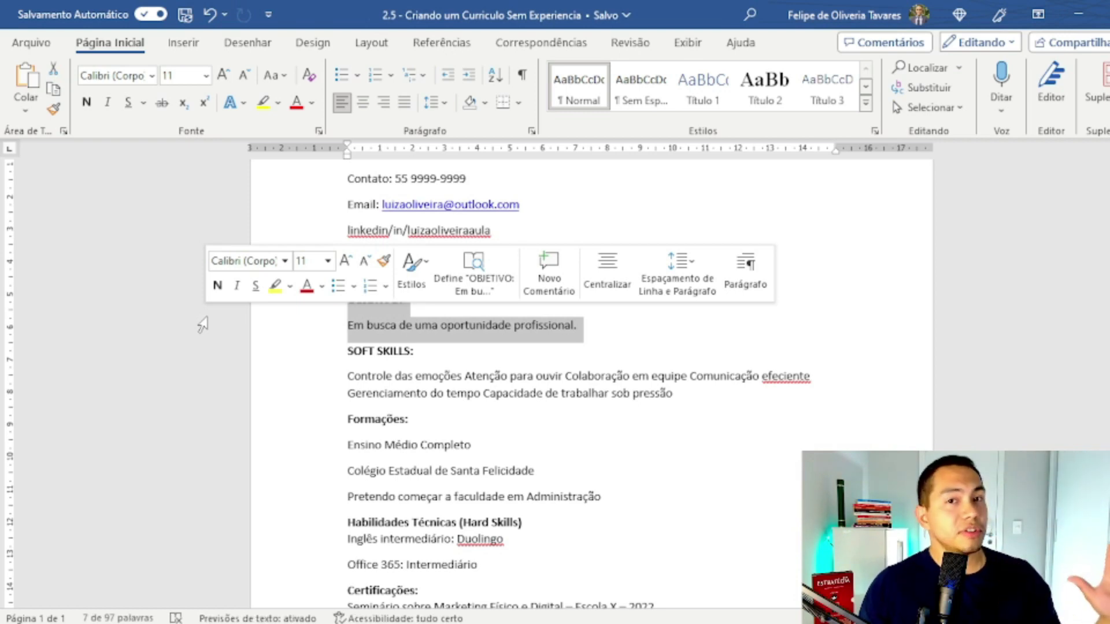
{"action": "left_click", "coordinate": [450, 334]}
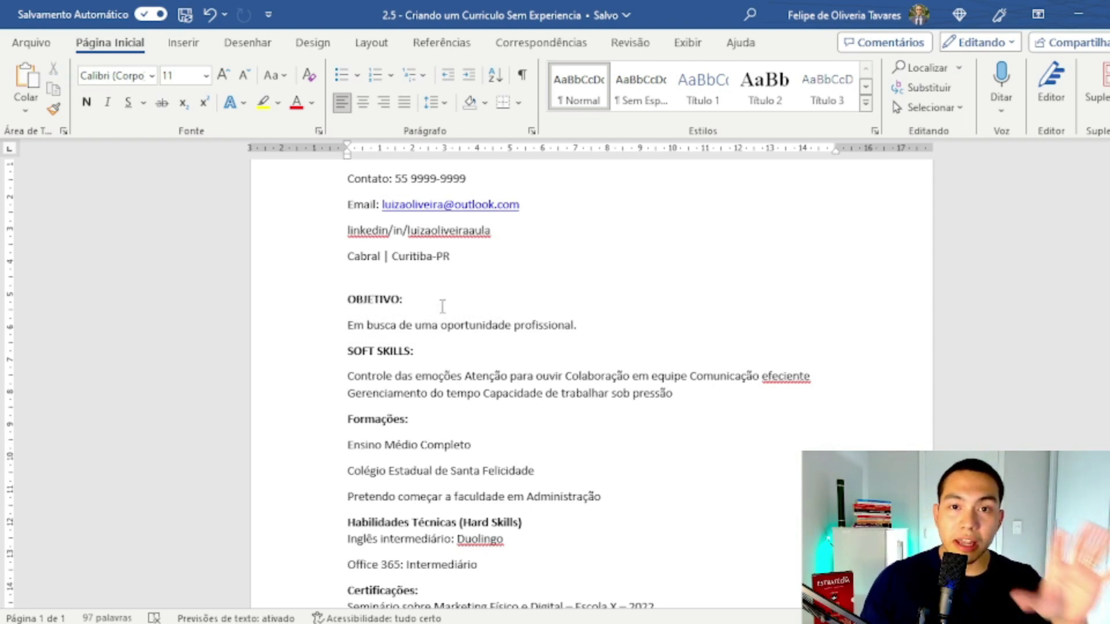
Undo the replacement of the OBJETIVO text to bring back the original, longer paragraph.
{"action": "left_click_drag", "start_coordinate": [578, 326], "coordinate": [347, 335]}
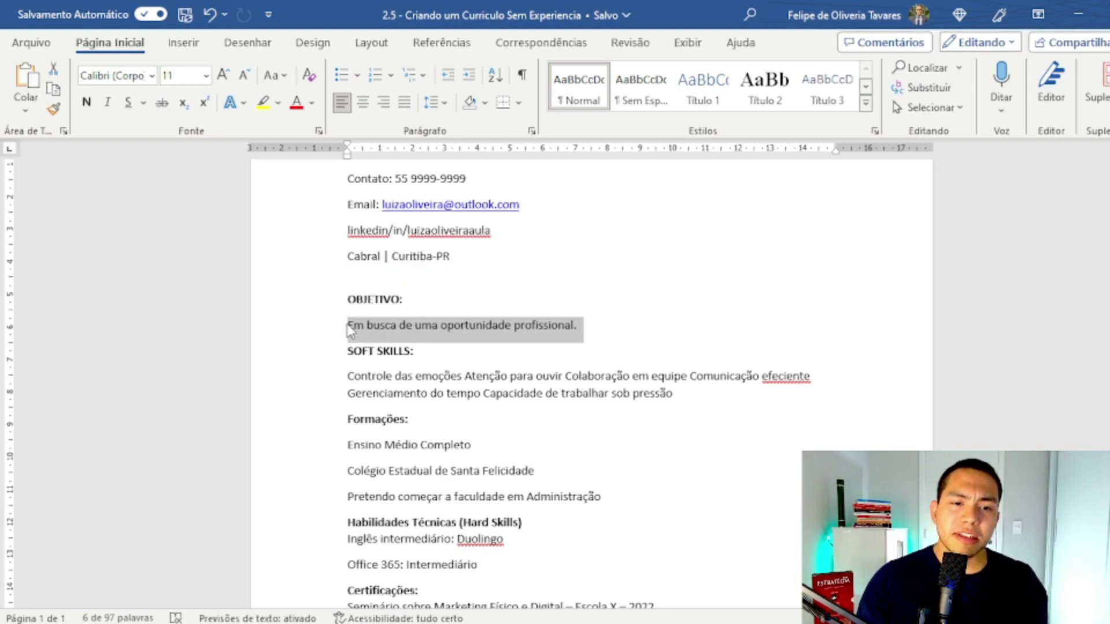
{"action": "key", "text": "ctrl+v"}
{"action": "key", "text": "ctrl+z"}
{"action": "key", "text": "ctrl+z"}
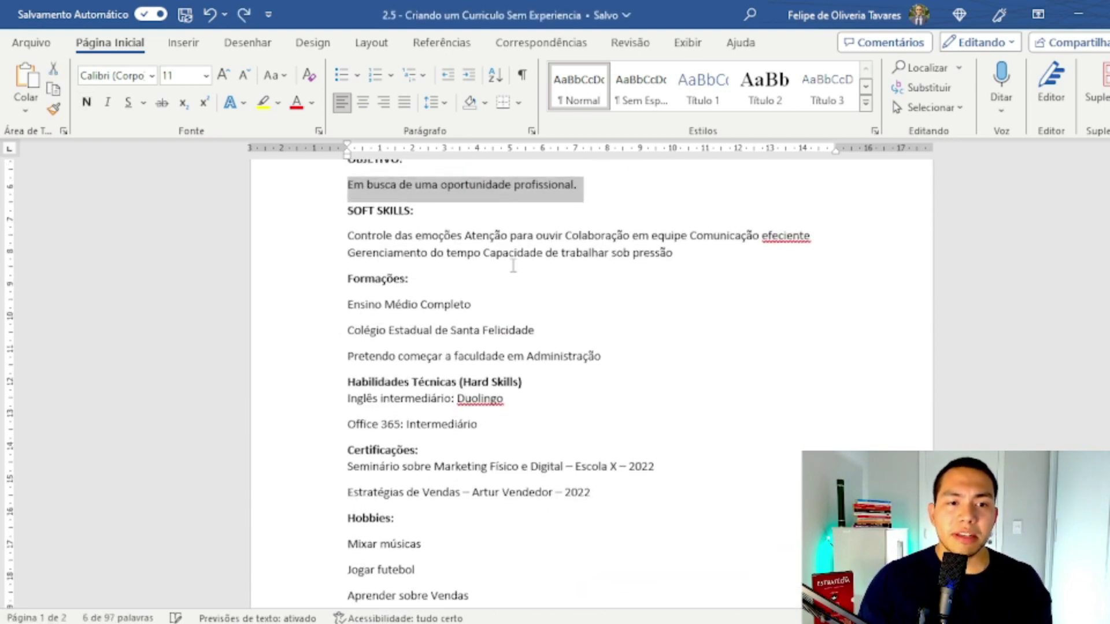
{"action": "left_click_drag", "start_coordinate": [347, 267], "coordinate": [399, 274]}
{"action": "left_click", "coordinate": [400, 275]}
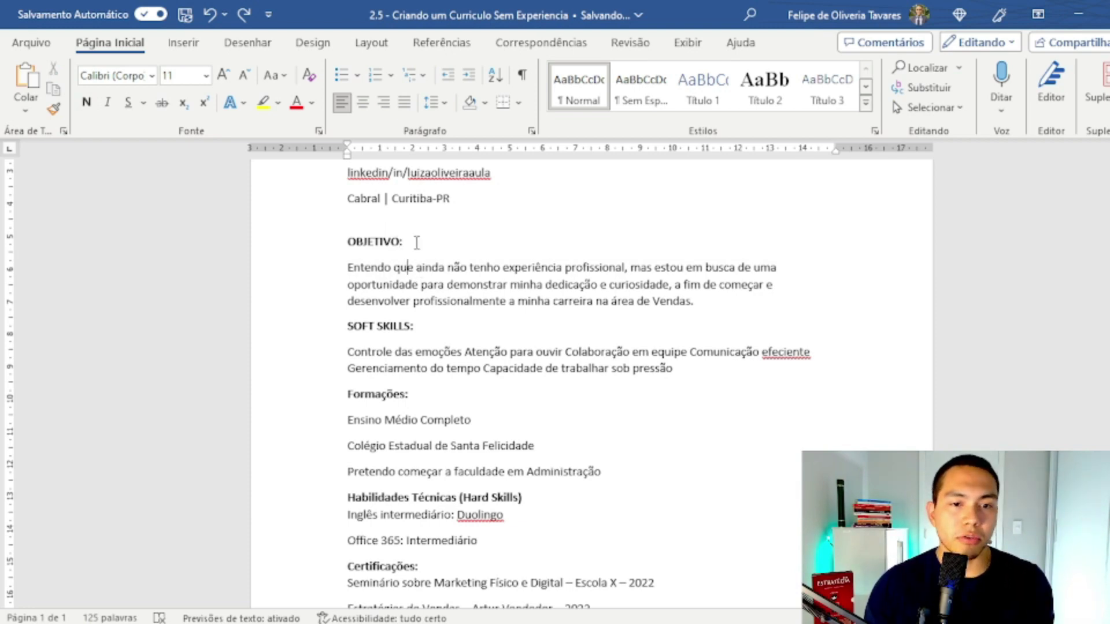
Underline "carreira na área de Vendas." at the end of the OBJETIVO paragraph.
{"action": "left_click_drag", "start_coordinate": [421, 285], "coordinate": [688, 302]}
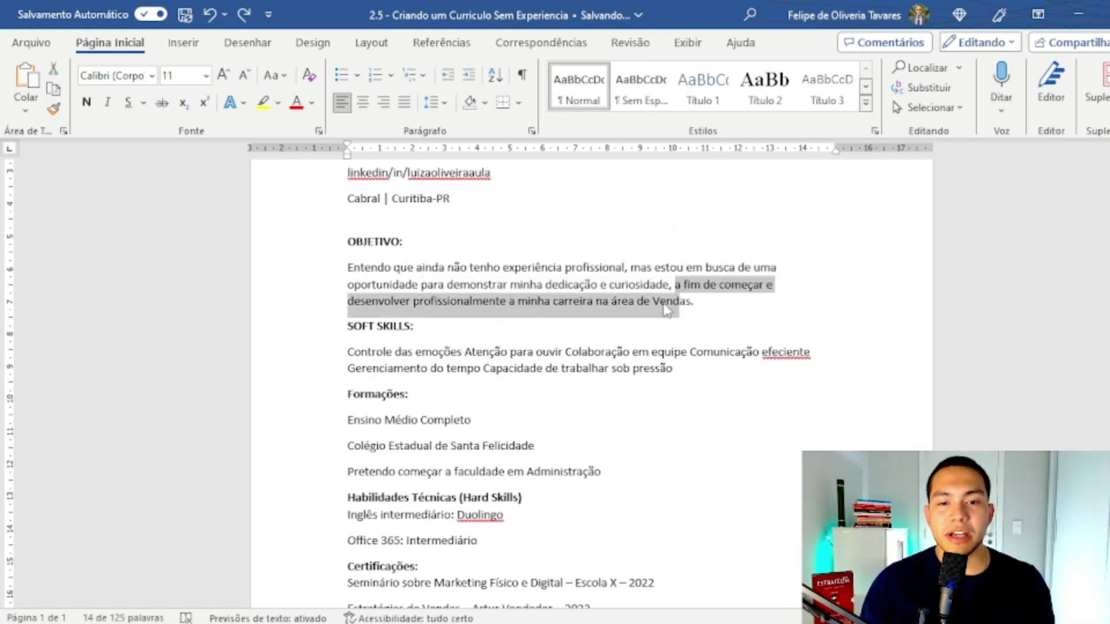
{"action": "left_click_drag", "start_coordinate": [692, 302], "coordinate": [589, 306]}
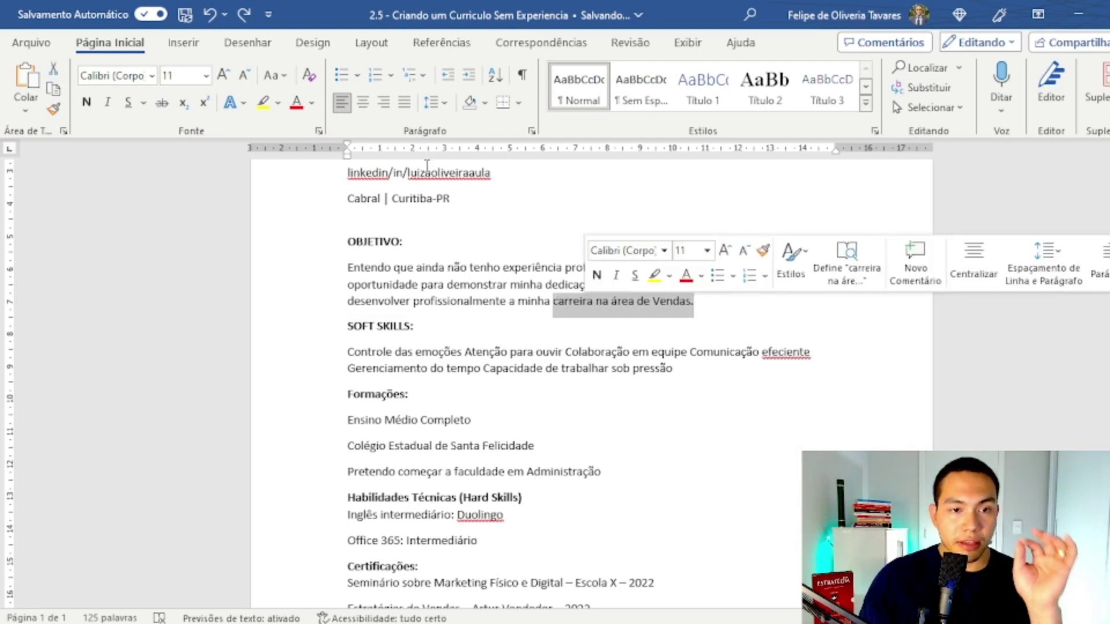
{"action": "left_click", "coordinate": [128, 103]}
Remove the underline from "carreira na área de Vendas." in the OBJETIVO paragraph.
{"action": "left_click_drag", "start_coordinate": [637, 302], "coordinate": [705, 300]}
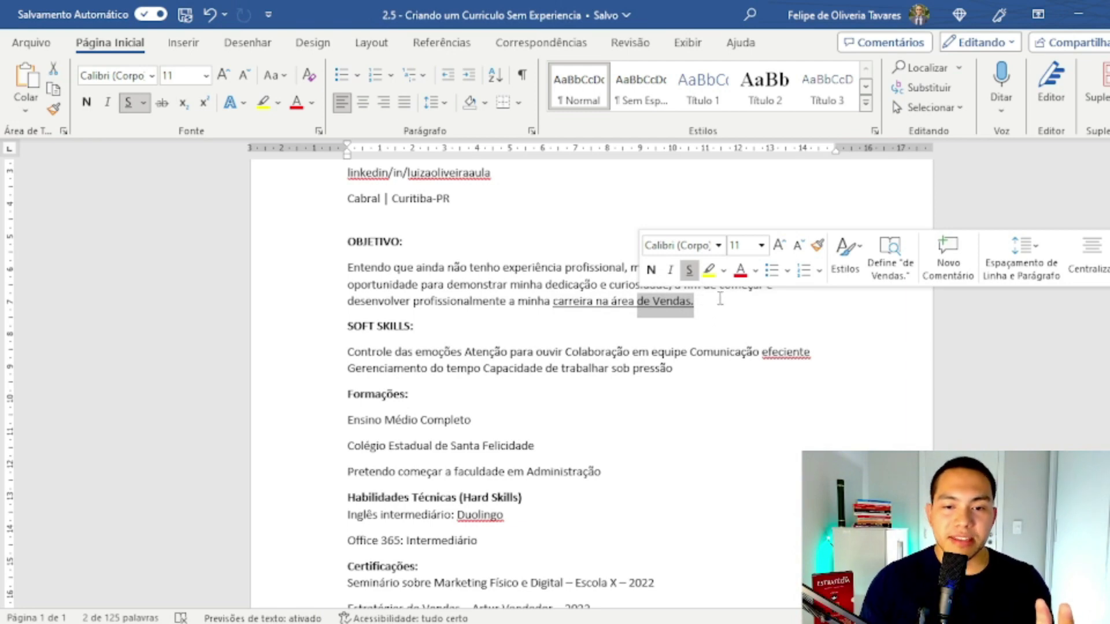
{"action": "left_click_drag", "start_coordinate": [694, 302], "coordinate": [553, 302]}
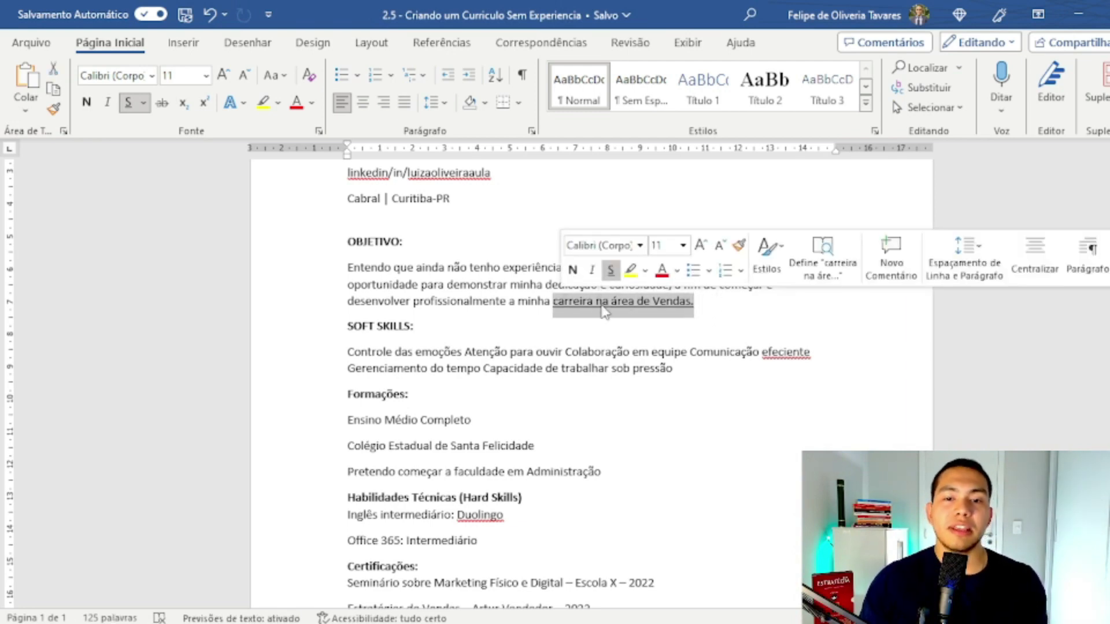
{"action": "key", "text": "ctrl+s"}
{"action": "left_click", "coordinate": [694, 301]}
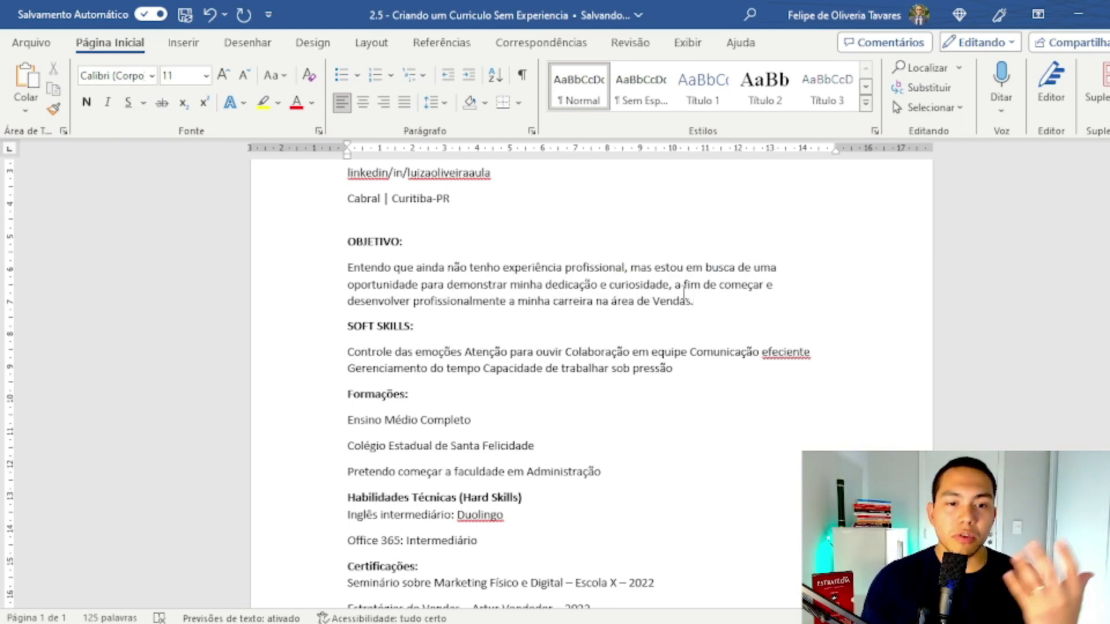
Examine the SOFT SKILLS heading and the skills listed beneath it.
{"action": "scroll", "coordinate": [684, 287], "scroll_direction": "down", "scroll_amount": 2}
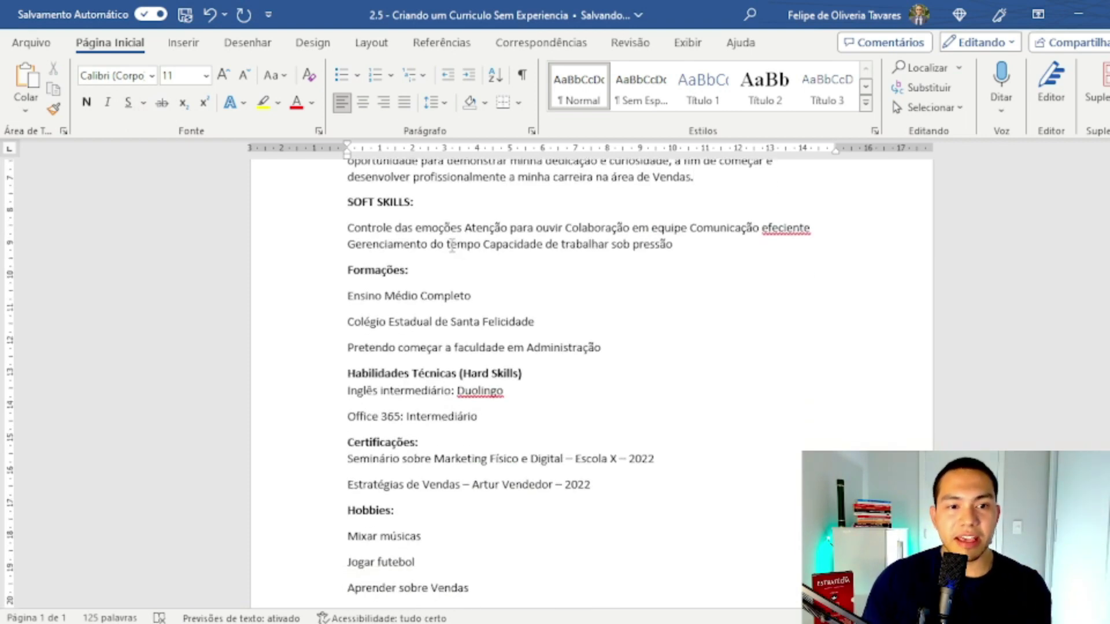
{"action": "left_click_drag", "start_coordinate": [357, 213], "coordinate": [435, 207]}
{"action": "scroll", "coordinate": [440, 303], "scroll_direction": "up", "scroll_amount": 1}
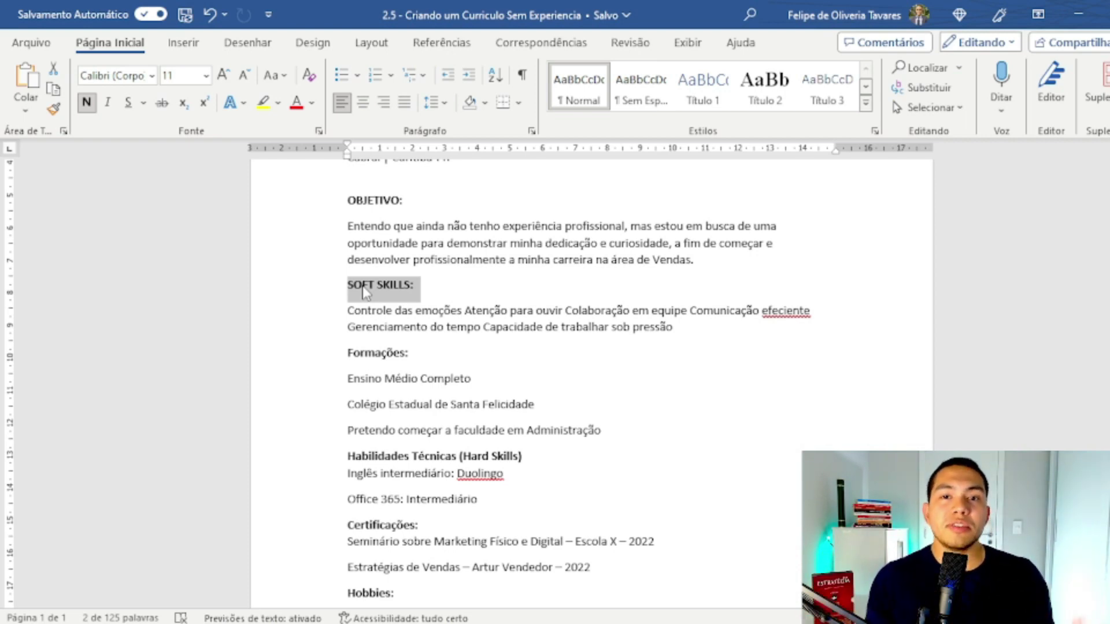
{"action": "left_click", "coordinate": [413, 302]}
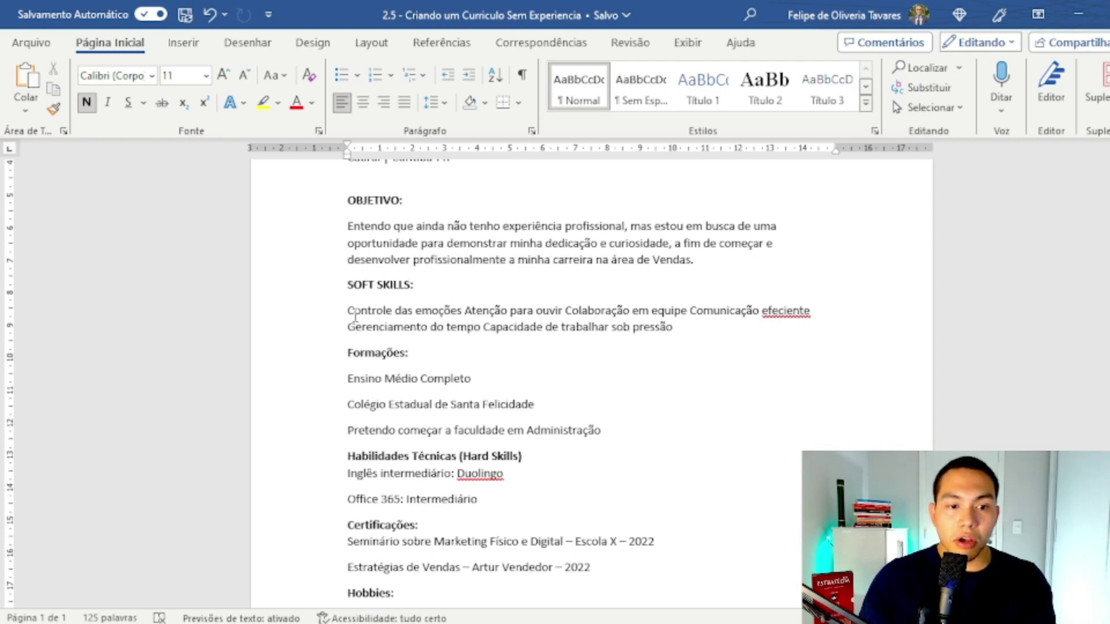
{"action": "left_click_drag", "start_coordinate": [350, 310], "coordinate": [730, 337]}
{"action": "left_click", "coordinate": [702, 327]}
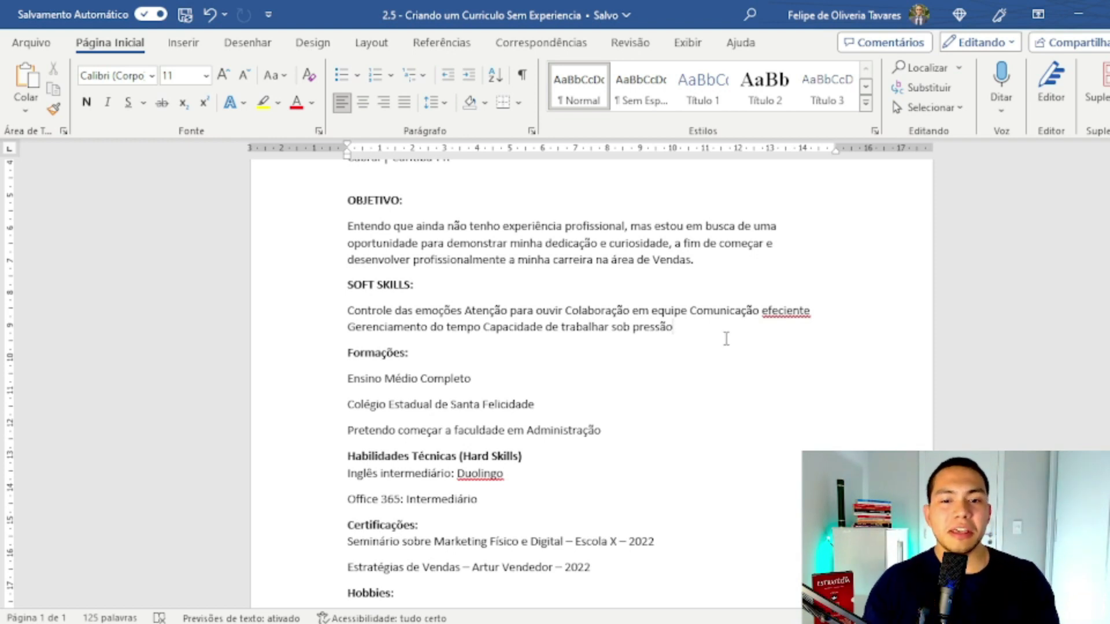
{"action": "left_click_drag", "start_coordinate": [726, 339], "coordinate": [363, 318]}
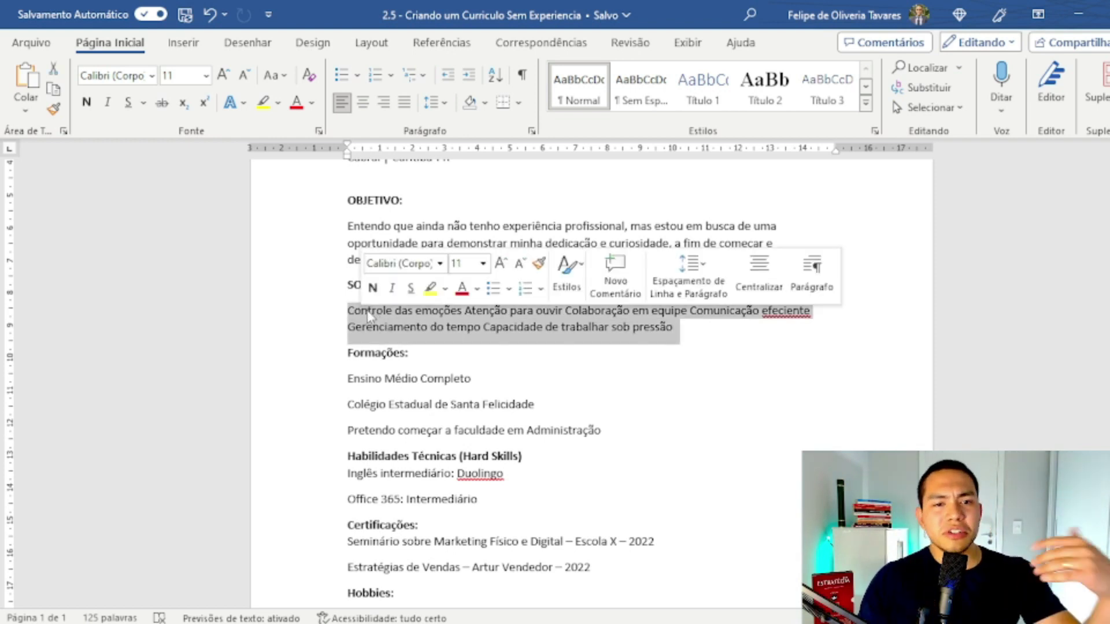
{"action": "left_click", "coordinate": [368, 312]}
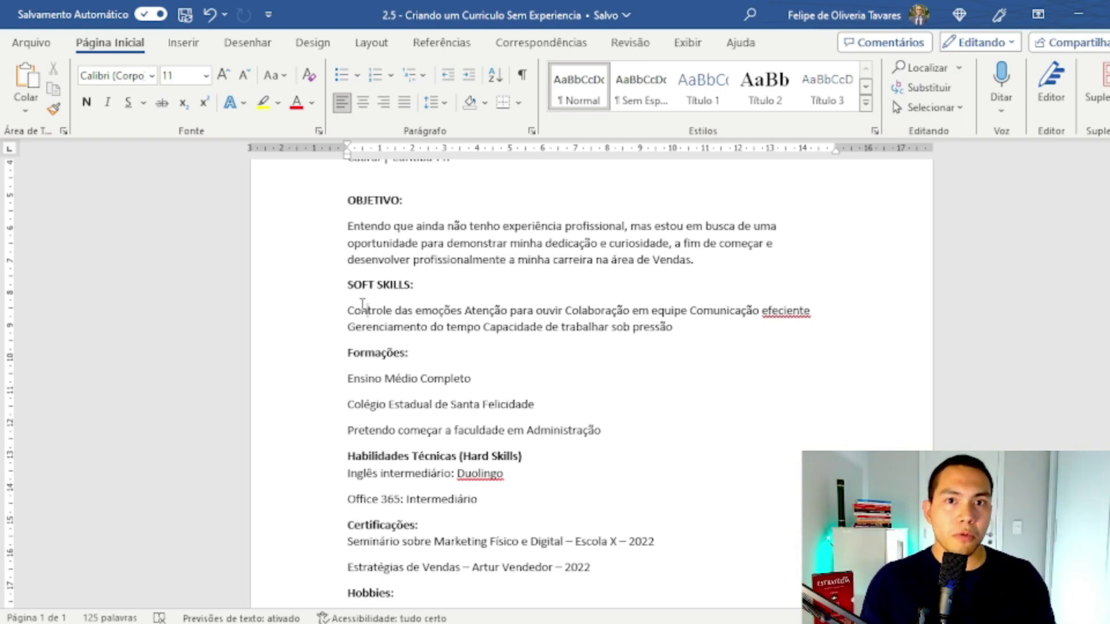
{"action": "left_click_drag", "start_coordinate": [688, 327], "coordinate": [349, 310]}
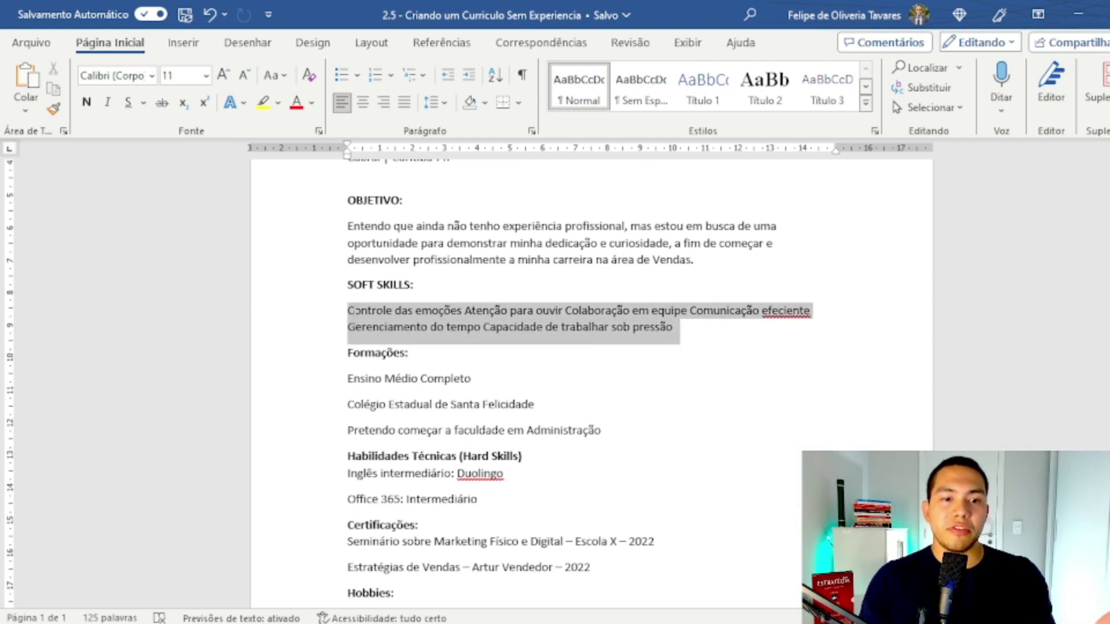
Correct the misspelled word "efeciente" to "eficiente" in the SOFT SKILLS text.
{"action": "left_click", "coordinate": [459, 328]}
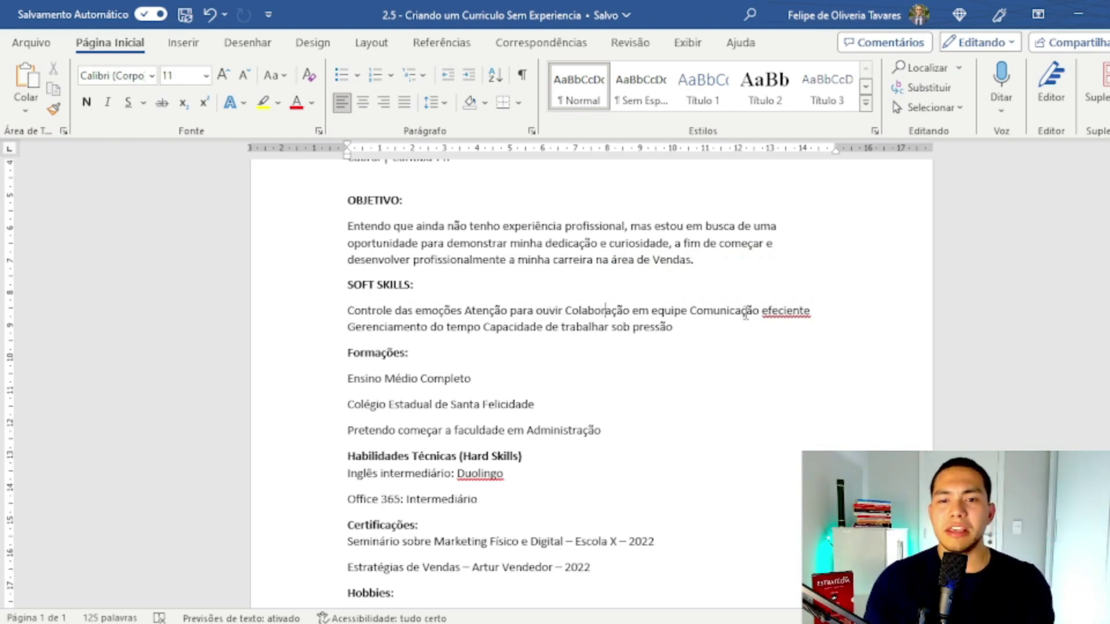
{"action": "right_click", "coordinate": [778, 313]}
{"action": "left_click", "coordinate": [865, 354]}
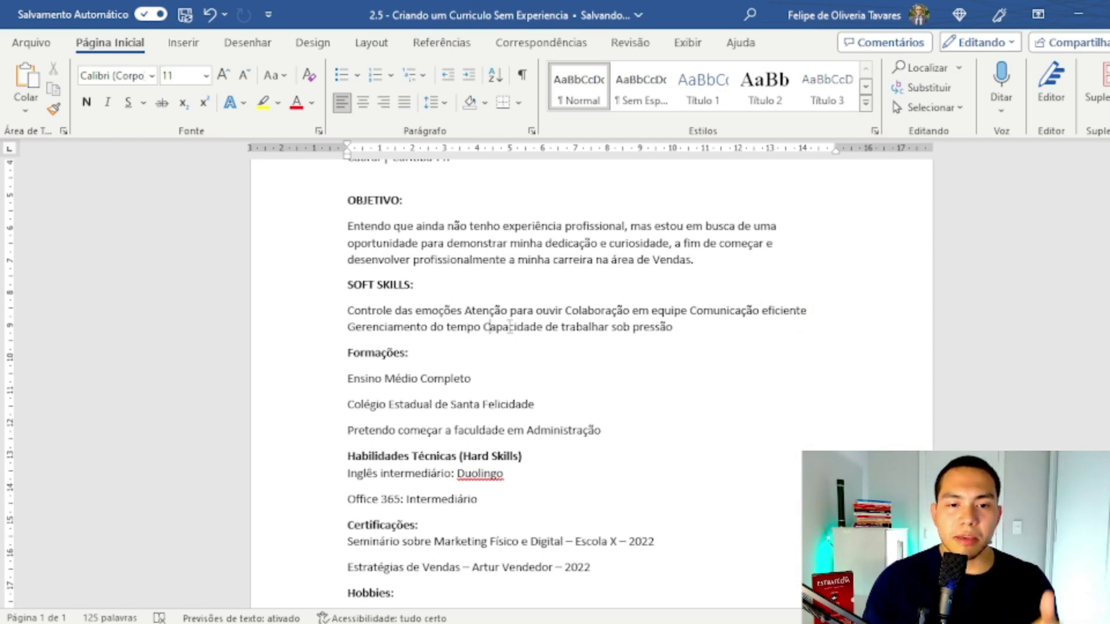
{"action": "left_click_drag", "start_coordinate": [710, 327], "coordinate": [591, 329]}
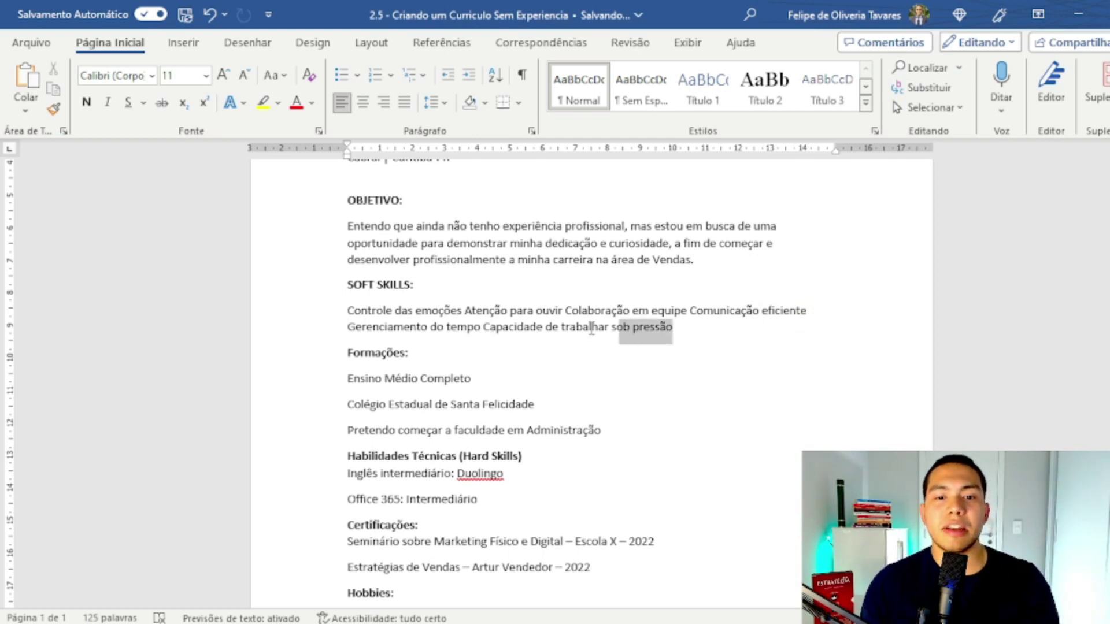
{"action": "left_click", "coordinate": [390, 327]}
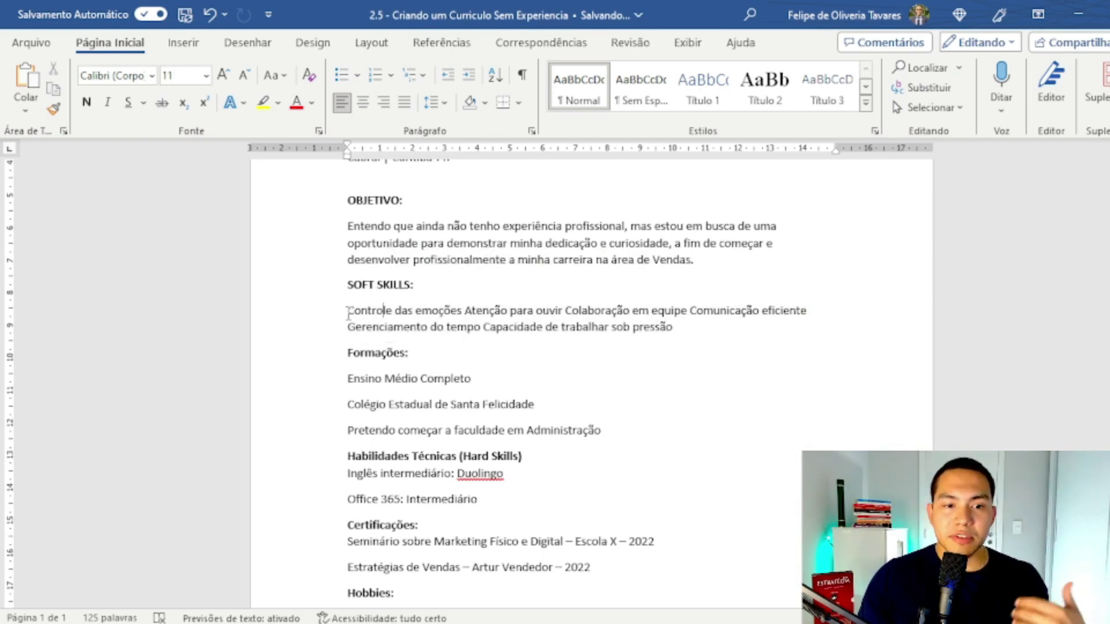
{"action": "left_click_drag", "start_coordinate": [361, 310], "coordinate": [470, 316]}
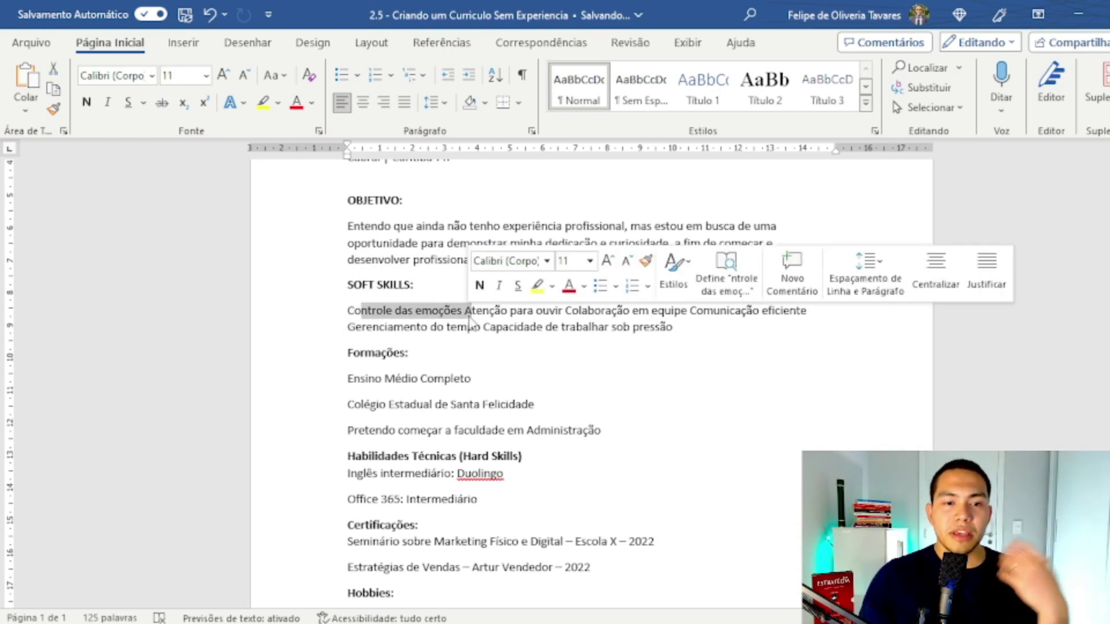
Examine the Formações section: the completed schooling, the school name and the planned Administração degree.
{"action": "left_click", "coordinate": [462, 315]}
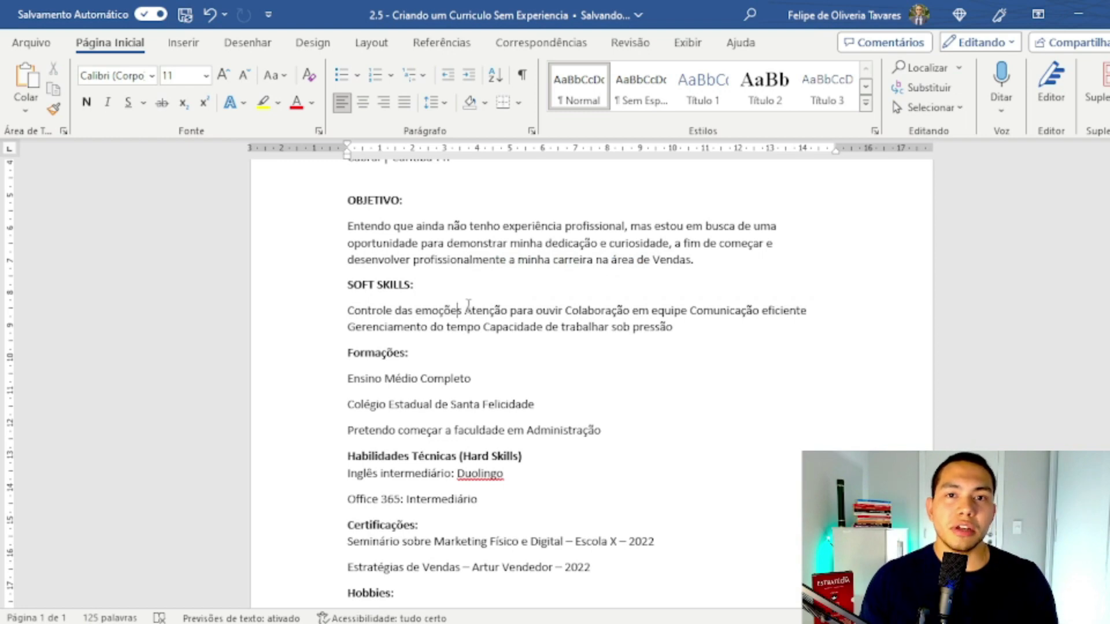
{"action": "scroll", "coordinate": [468, 304], "scroll_direction": "down", "scroll_amount": 3}
{"action": "triple_click", "coordinate": [381, 270]}
{"action": "triple_click", "coordinate": [514, 302]}
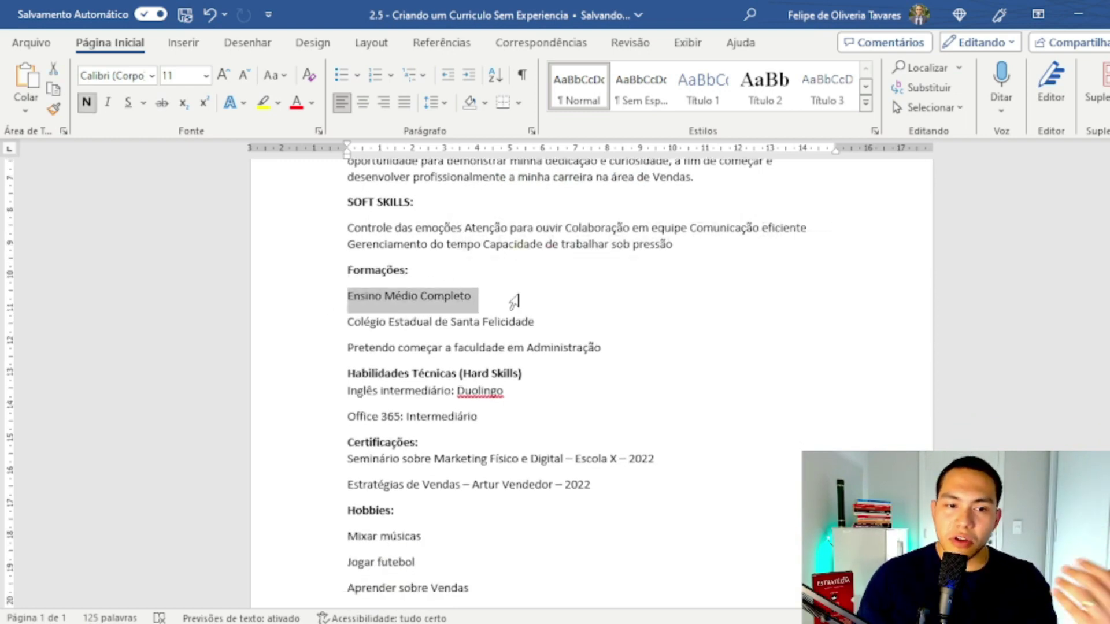
{"action": "triple_click", "coordinate": [629, 325]}
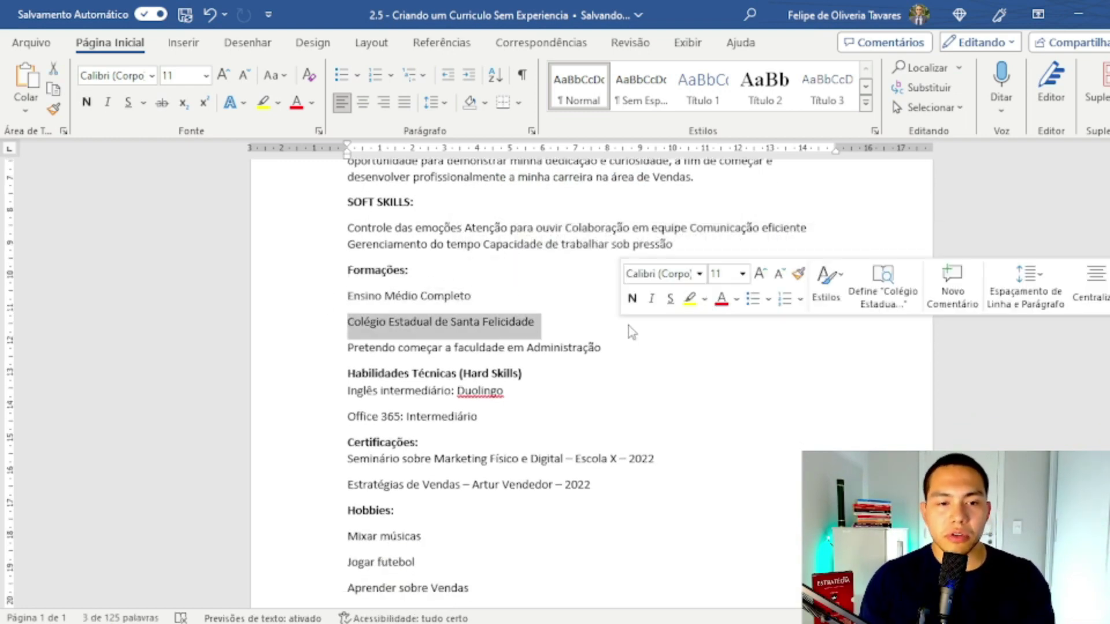
{"action": "triple_click", "coordinate": [633, 343]}
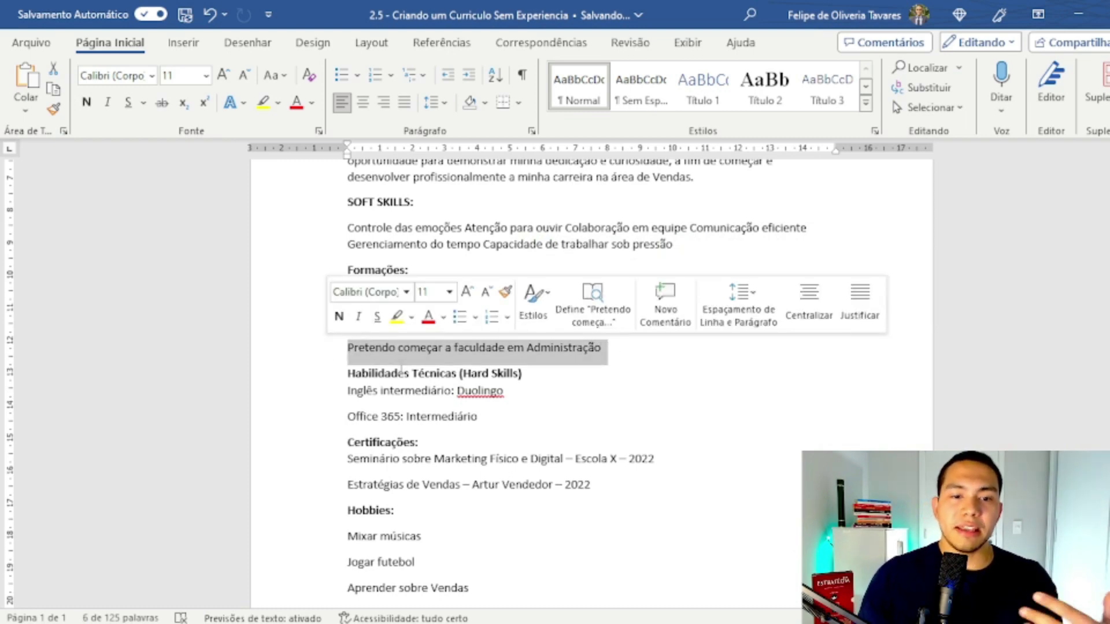
{"action": "left_click_drag", "start_coordinate": [355, 344], "coordinate": [613, 345]}
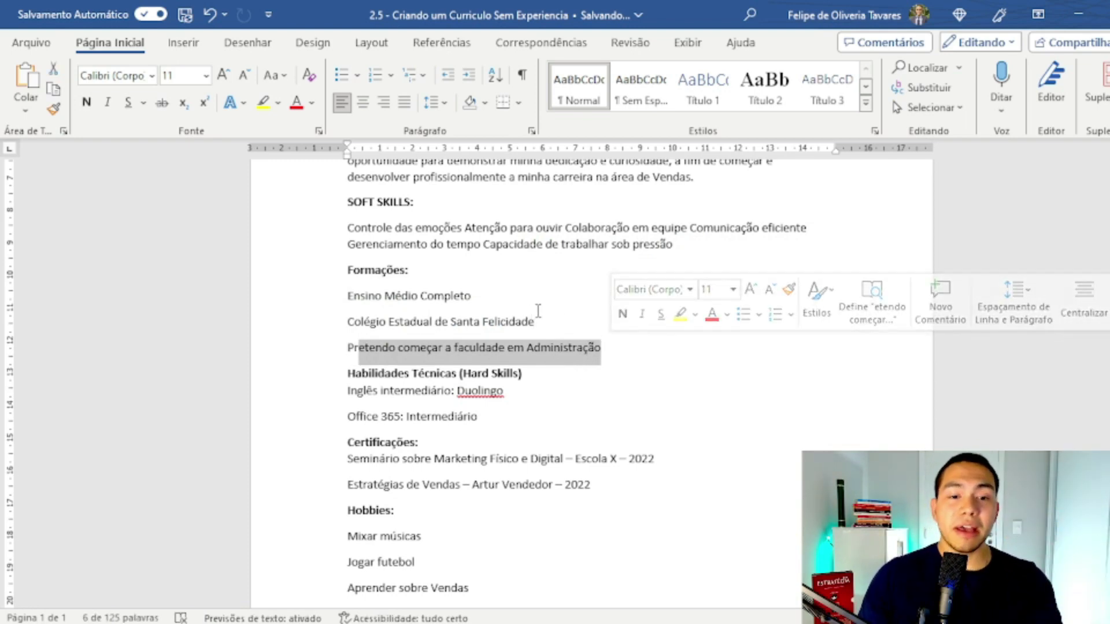
{"action": "left_click", "coordinate": [568, 347]}
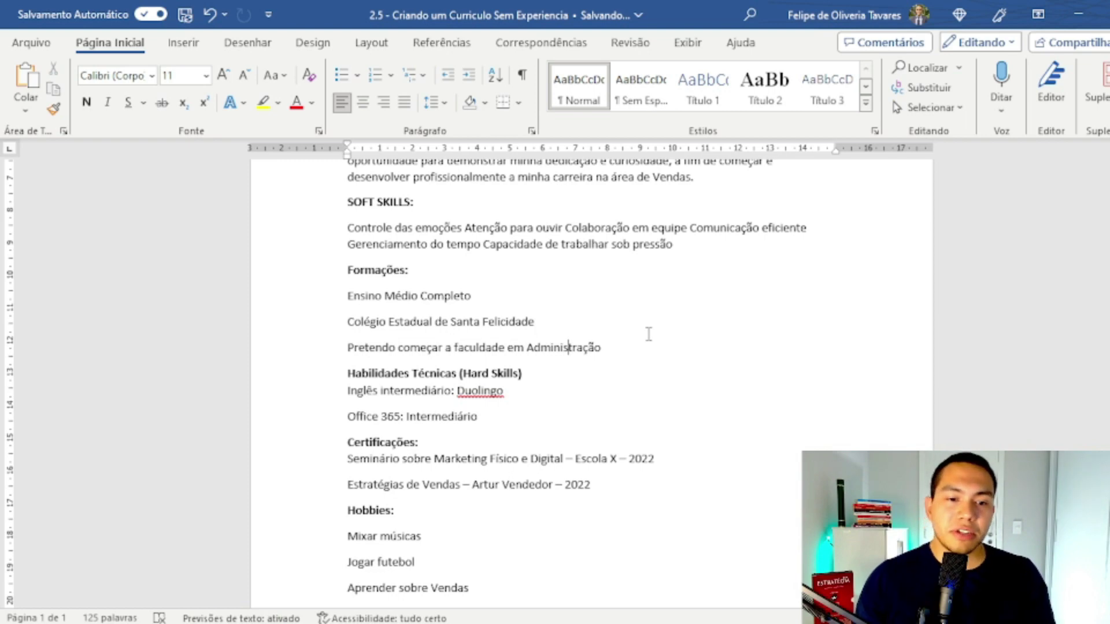
Examine the Habilidades Técnicas (Hard Skills) heading and its English and Office 365 entries at a larger view.
{"action": "scroll", "coordinate": [641, 329], "scroll_direction": "up", "scroll_amount": 5}
{"action": "left_click", "coordinate": [513, 234]}
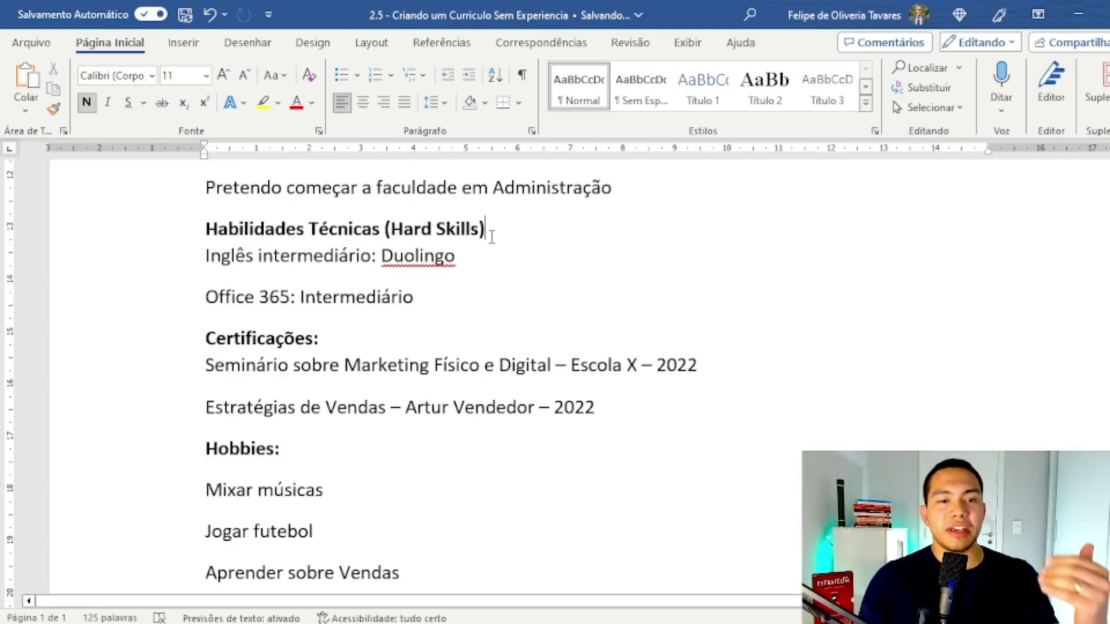
{"action": "left_click_drag", "start_coordinate": [207, 231], "coordinate": [553, 232]}
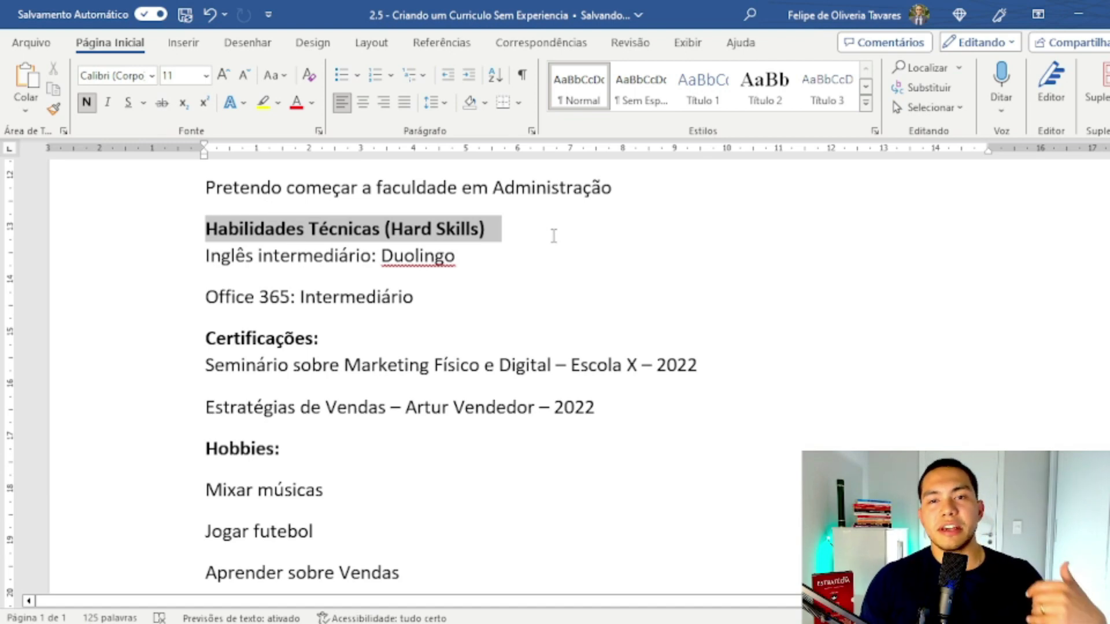
{"action": "left_click", "coordinate": [526, 229]}
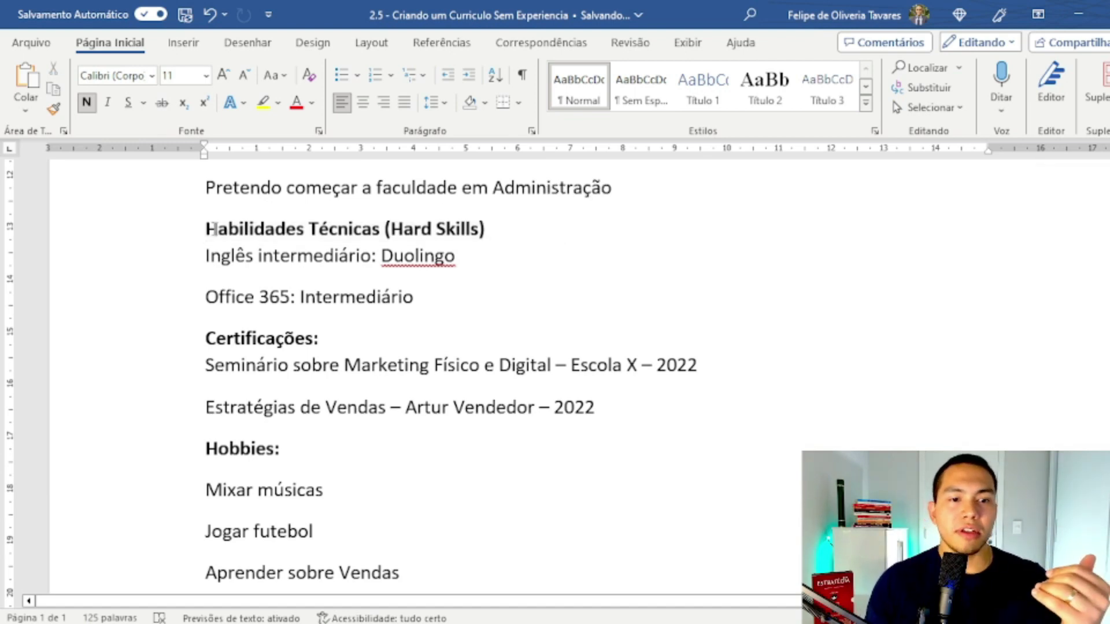
{"action": "left_click_drag", "start_coordinate": [212, 230], "coordinate": [495, 228]}
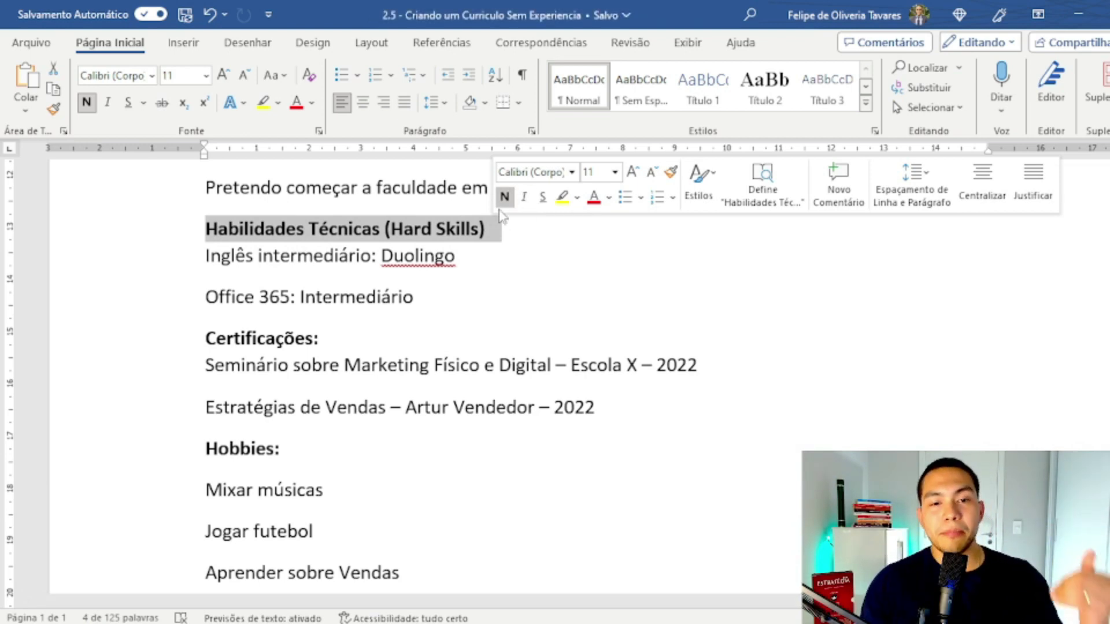
{"action": "left_click", "coordinate": [497, 235]}
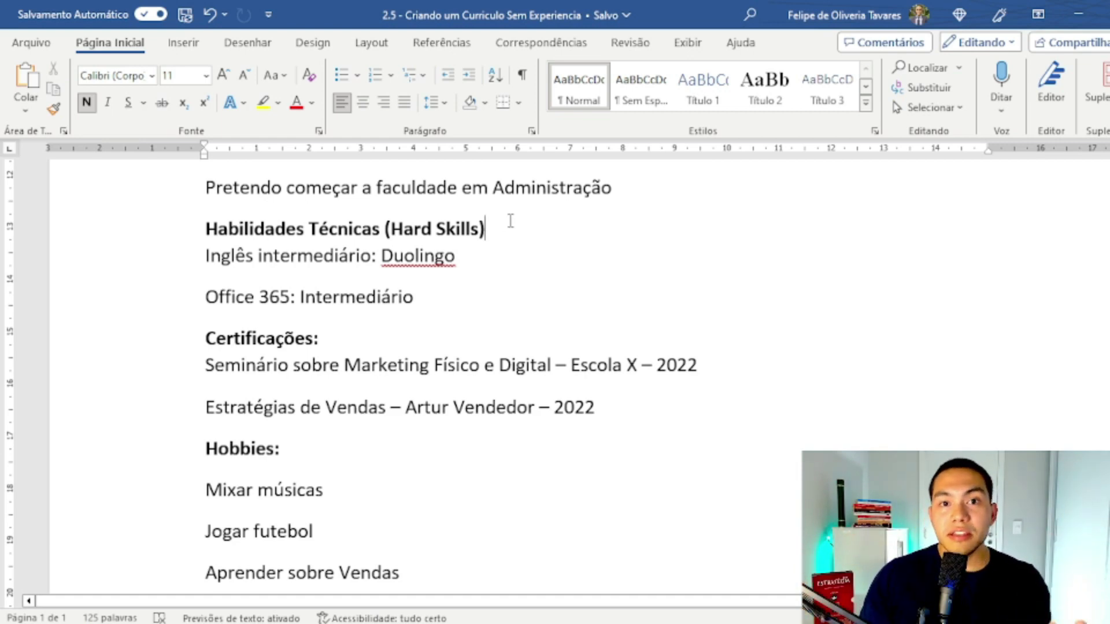
{"action": "left_click_drag", "start_coordinate": [511, 220], "coordinate": [203, 227]}
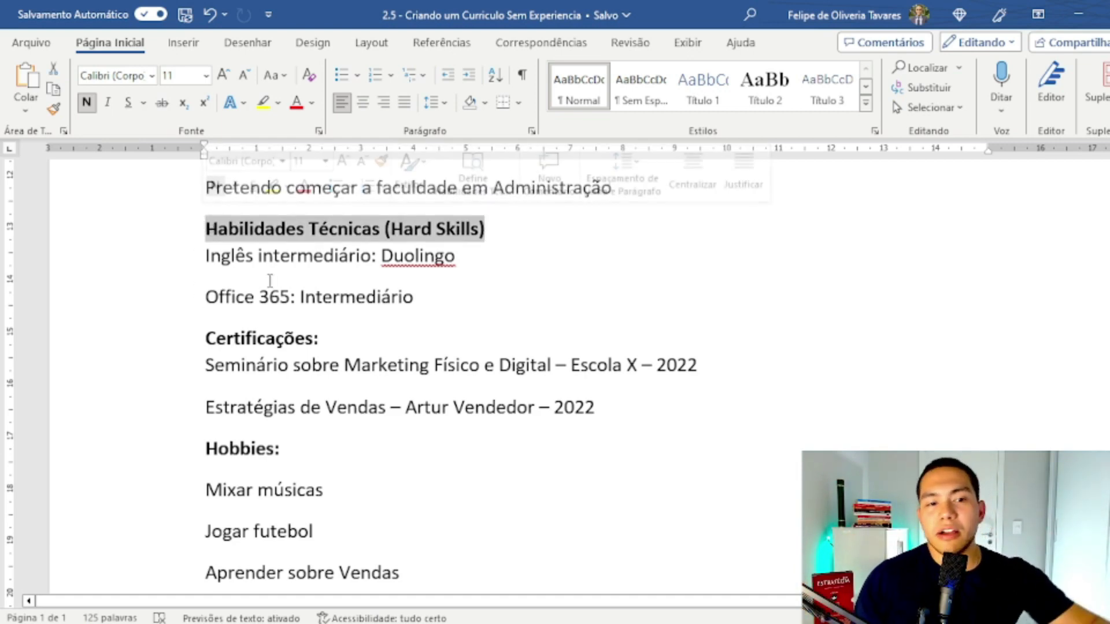
{"action": "left_click", "coordinate": [322, 277]}
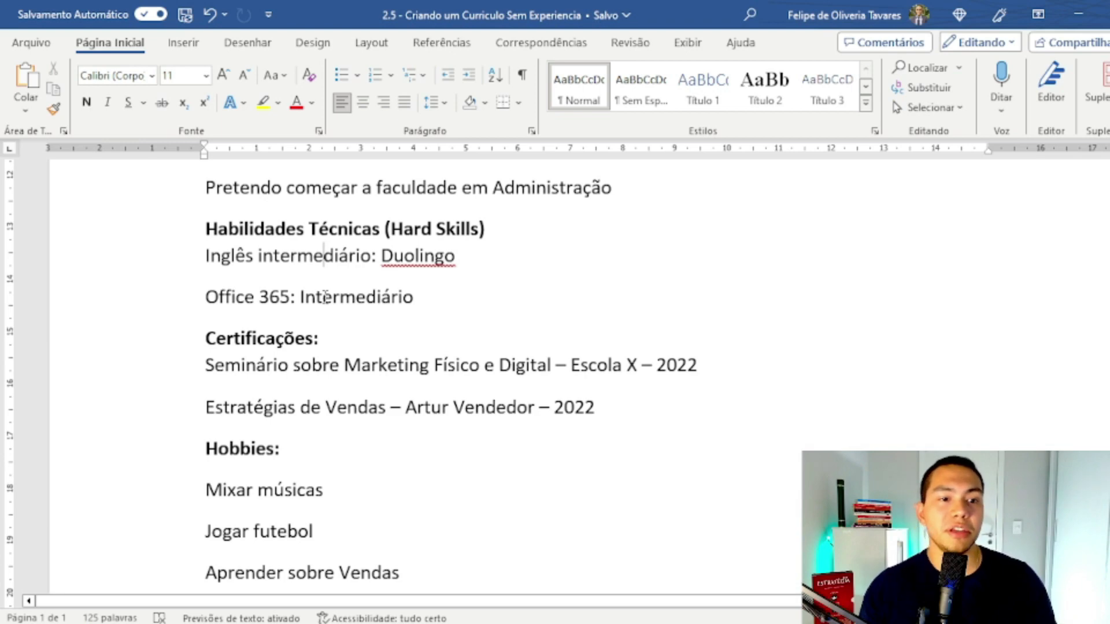
{"action": "left_click_drag", "start_coordinate": [201, 263], "coordinate": [442, 302]}
{"action": "left_click", "coordinate": [435, 316]}
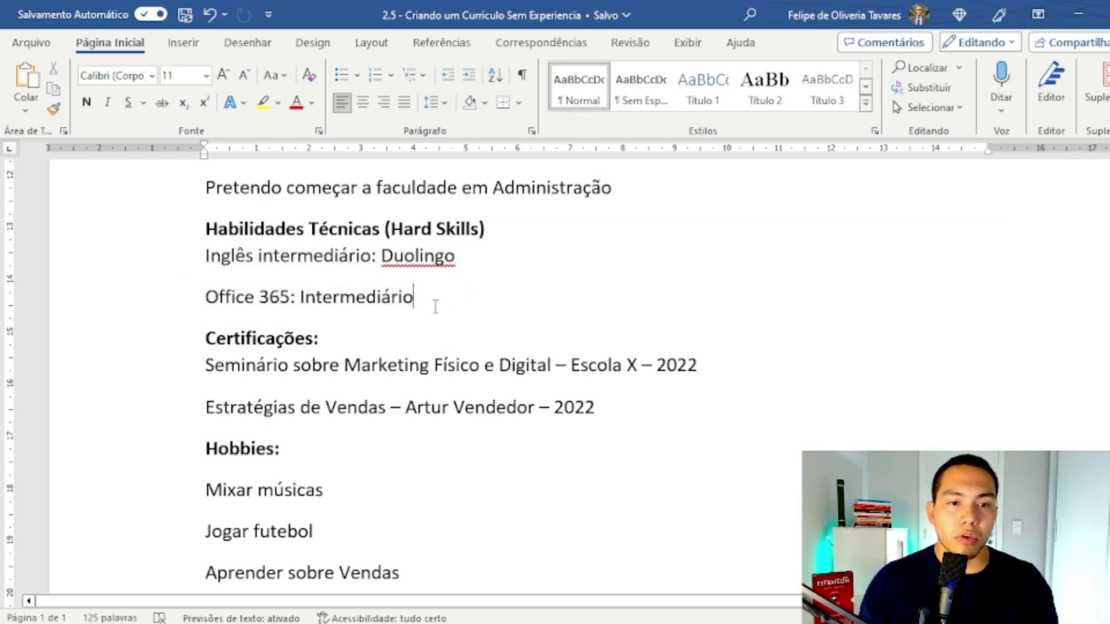
Examine the Certificações heading and the marketing seminar and sales strategy entries beneath it.
{"action": "scroll", "coordinate": [436, 306], "scroll_direction": "down", "scroll_amount": 3}
{"action": "triple_click", "coordinate": [362, 214]}
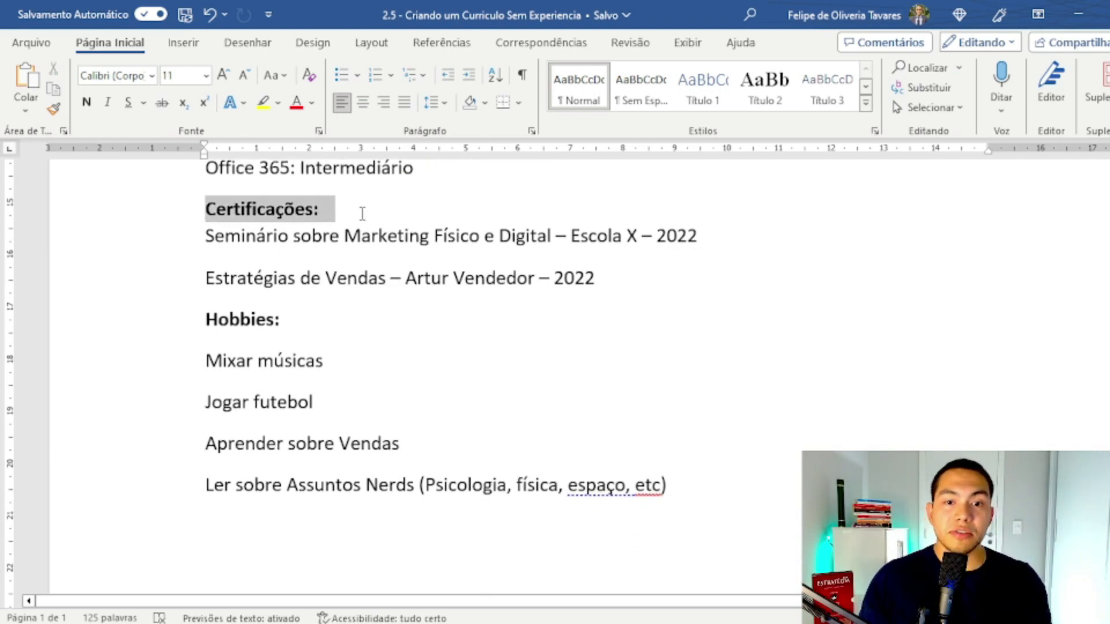
{"action": "left_click_drag", "start_coordinate": [207, 235], "coordinate": [634, 281]}
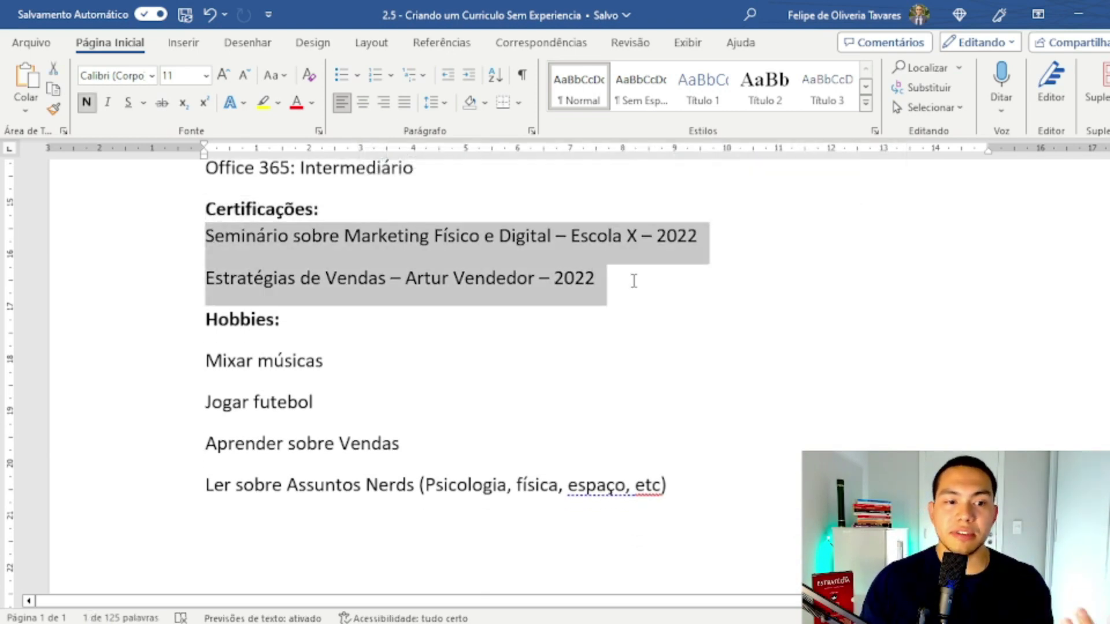
{"action": "left_click", "coordinate": [634, 281]}
{"action": "left_click_drag", "start_coordinate": [205, 238], "coordinate": [539, 245]}
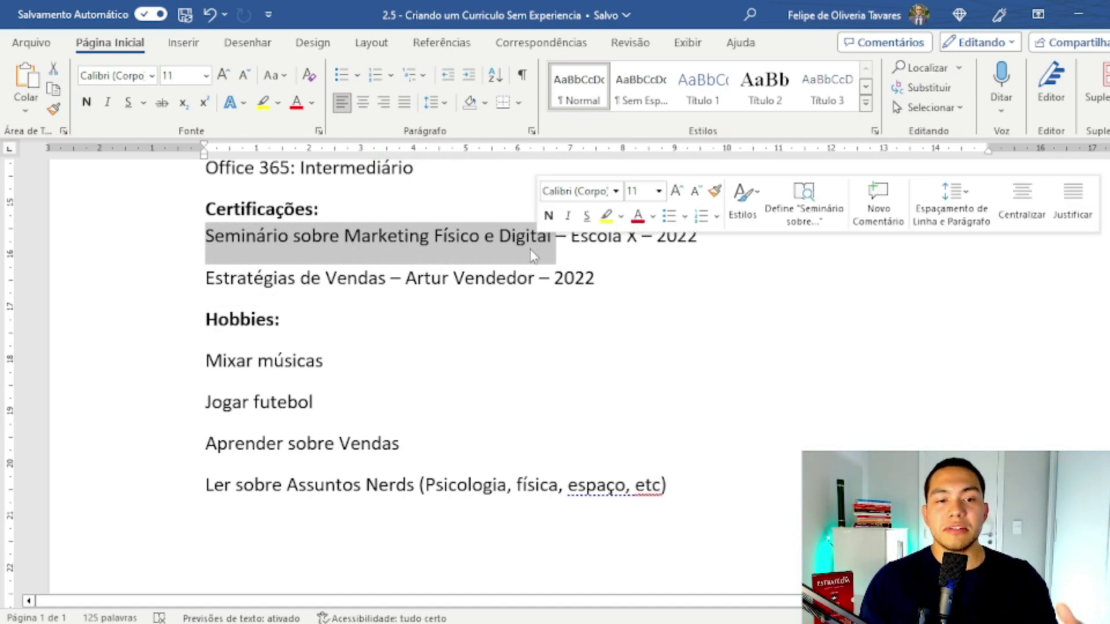
{"action": "left_click", "coordinate": [485, 265]}
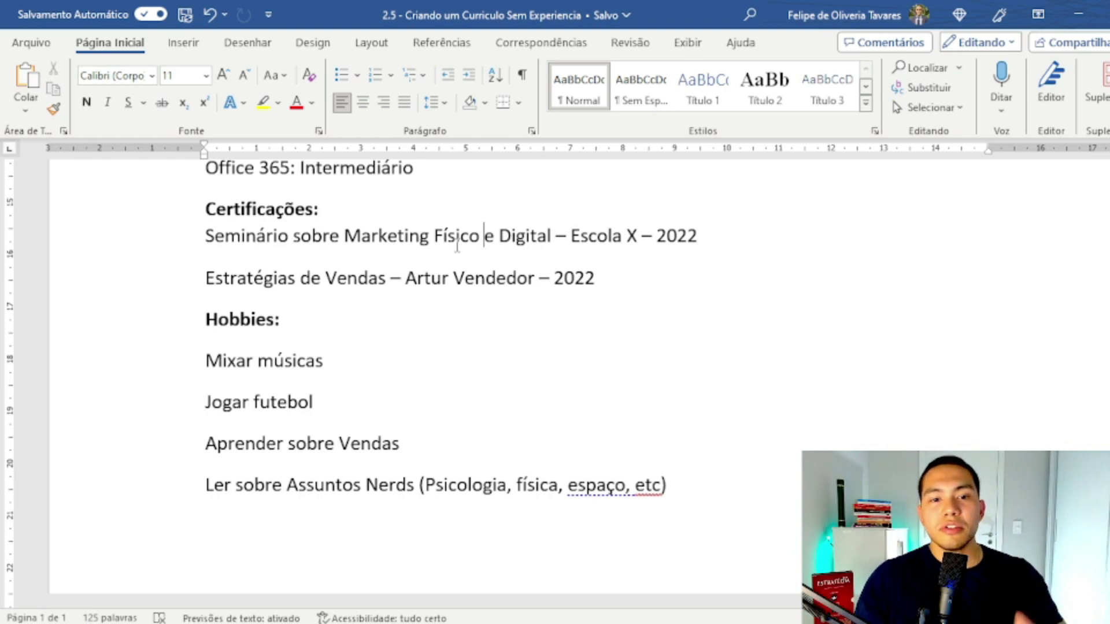
{"action": "left_click_drag", "start_coordinate": [632, 262], "coordinate": [195, 260]}
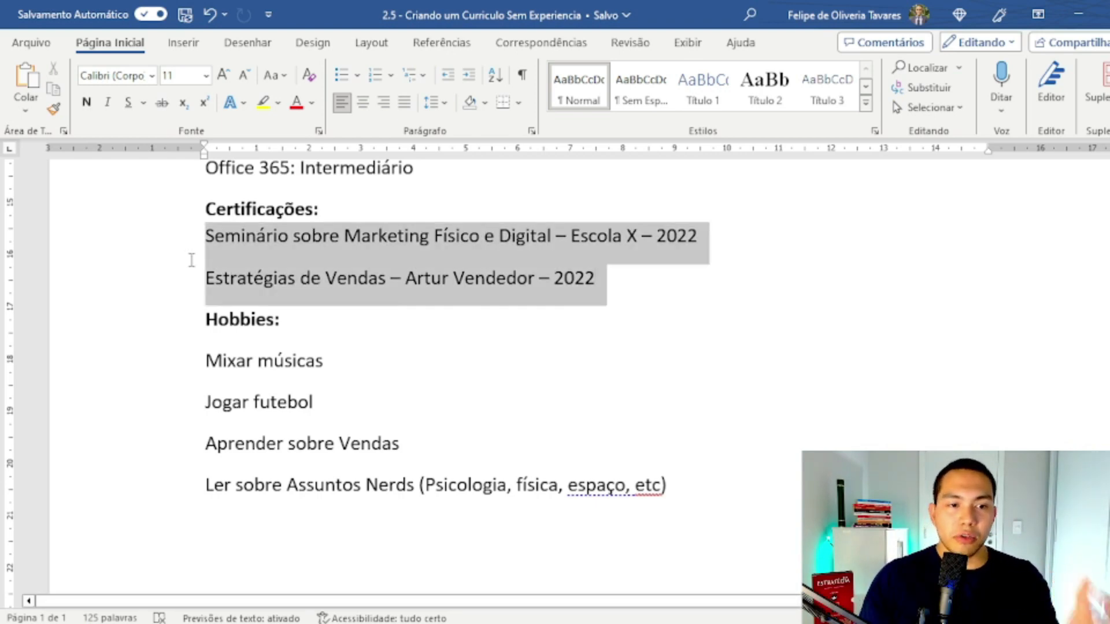
Compare the sales area named in the OBJETIVO paragraph with the two entries under Certificações.
{"action": "scroll", "coordinate": [590, 312], "scroll_direction": "up", "scroll_amount": 15}
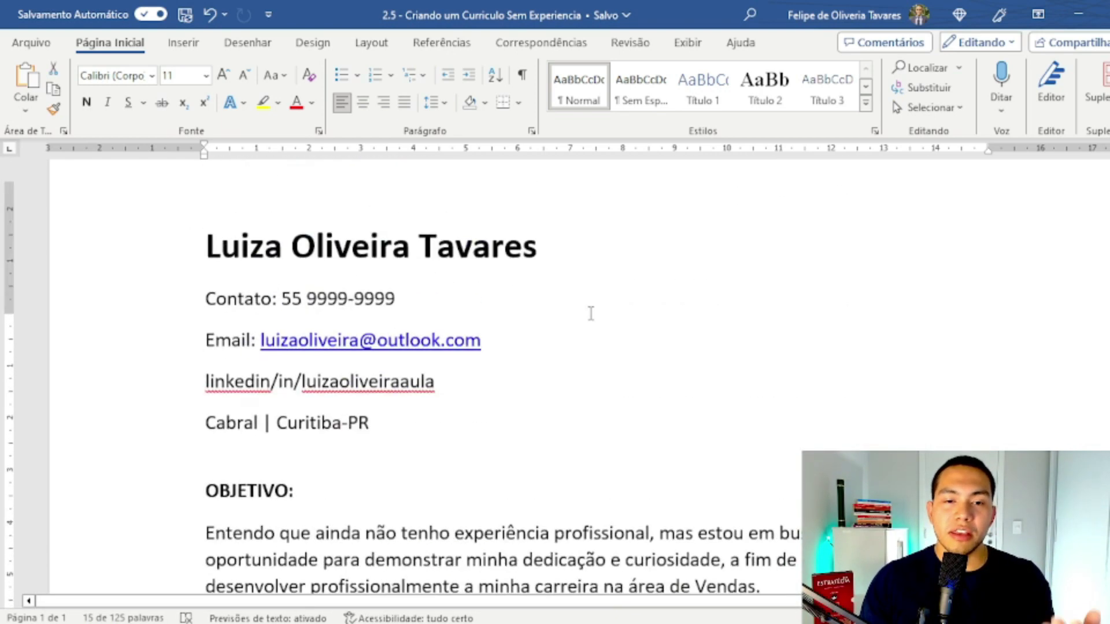
{"action": "scroll", "coordinate": [591, 313], "scroll_direction": "down", "scroll_amount": 8}
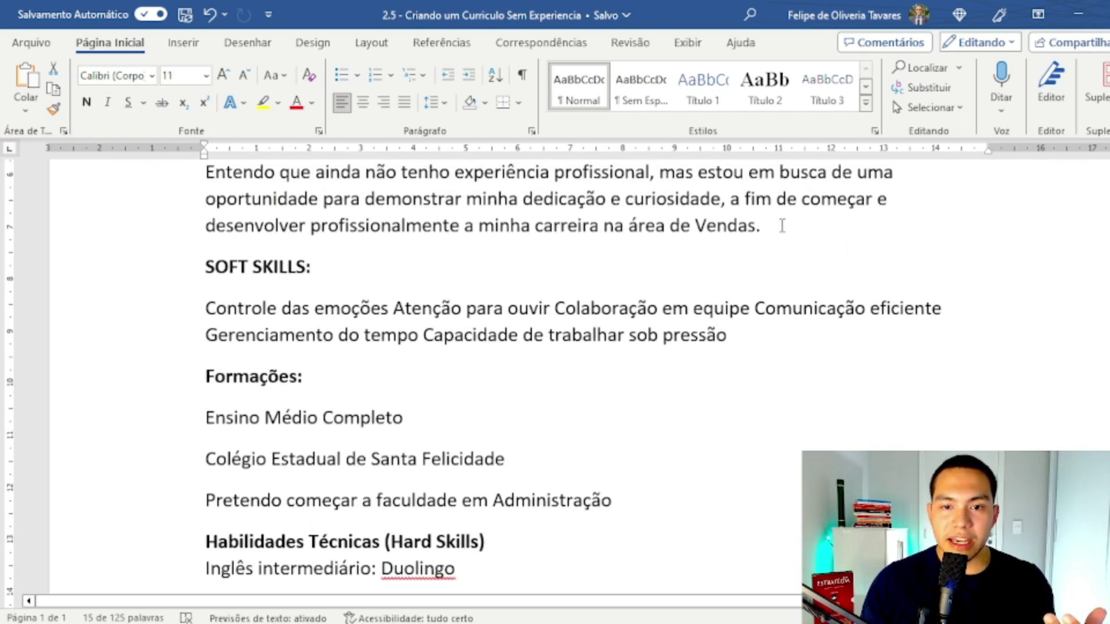
{"action": "left_click_drag", "start_coordinate": [782, 226], "coordinate": [670, 225]}
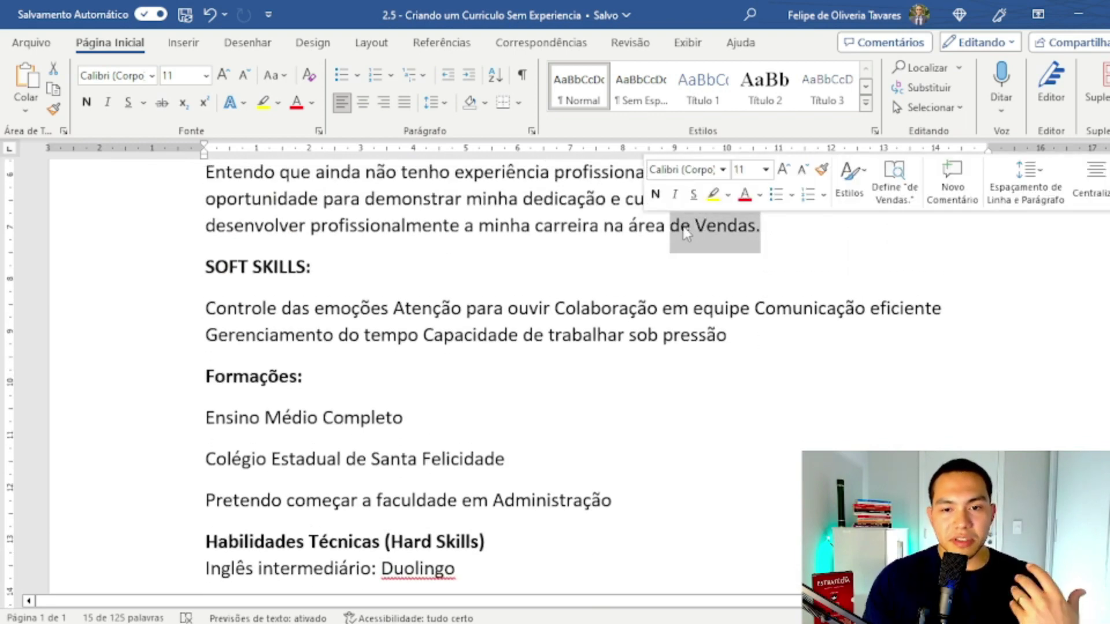
{"action": "scroll", "coordinate": [660, 266], "scroll_direction": "down", "scroll_amount": 8}
{"action": "scroll", "coordinate": [660, 265], "scroll_direction": "up", "scroll_amount": 1}
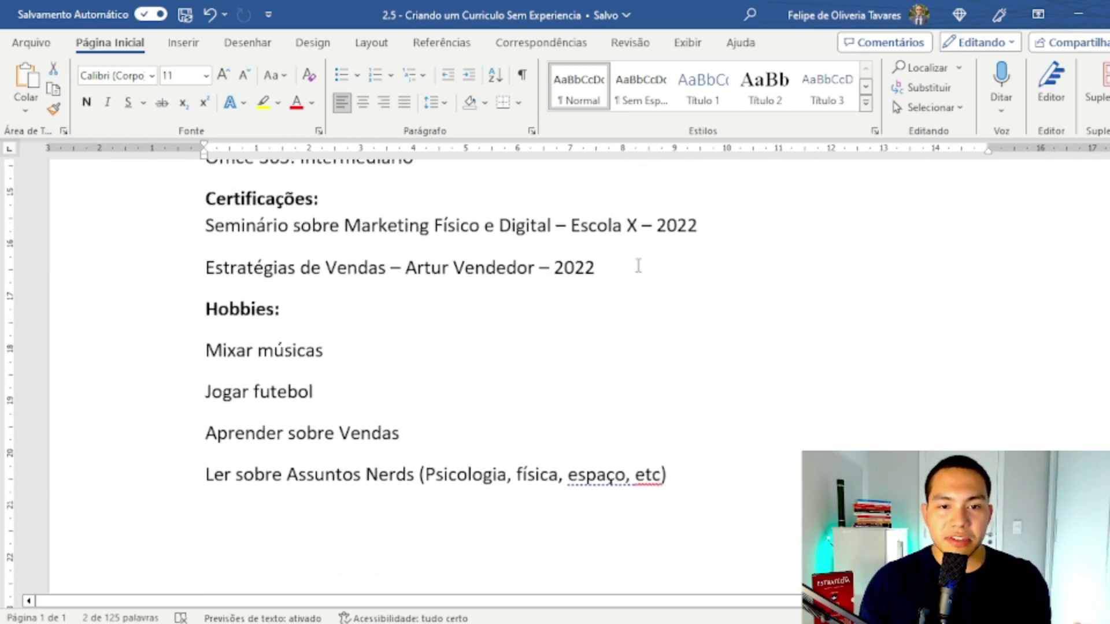
{"action": "left_click_drag", "start_coordinate": [640, 265], "coordinate": [214, 248]}
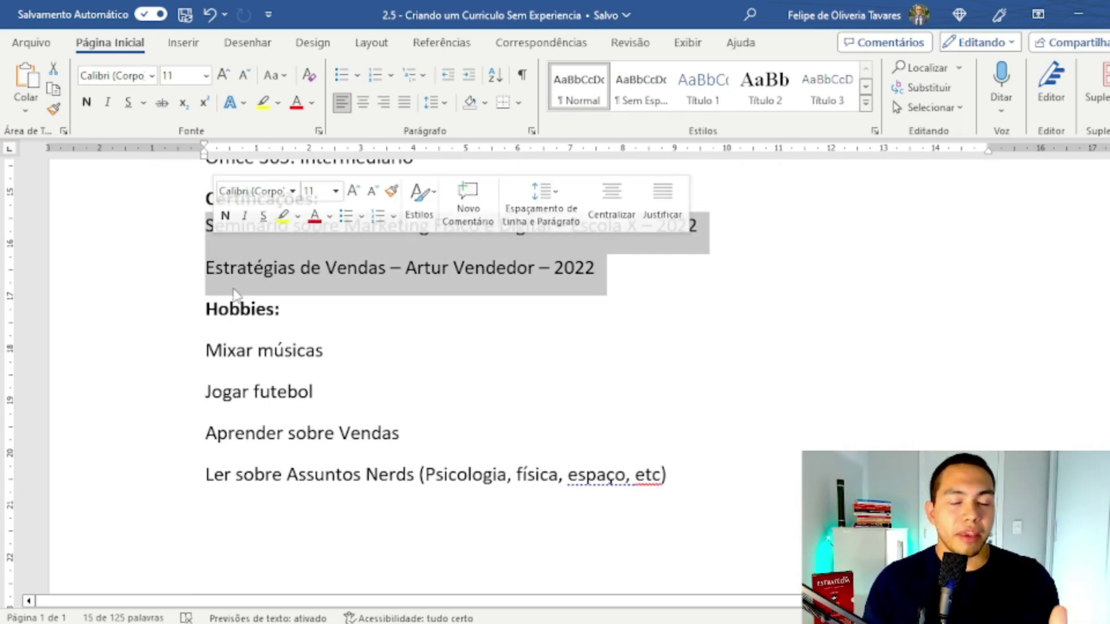
{"action": "left_click", "coordinate": [322, 276]}
{"action": "left_click_drag", "start_coordinate": [624, 285], "coordinate": [157, 242]}
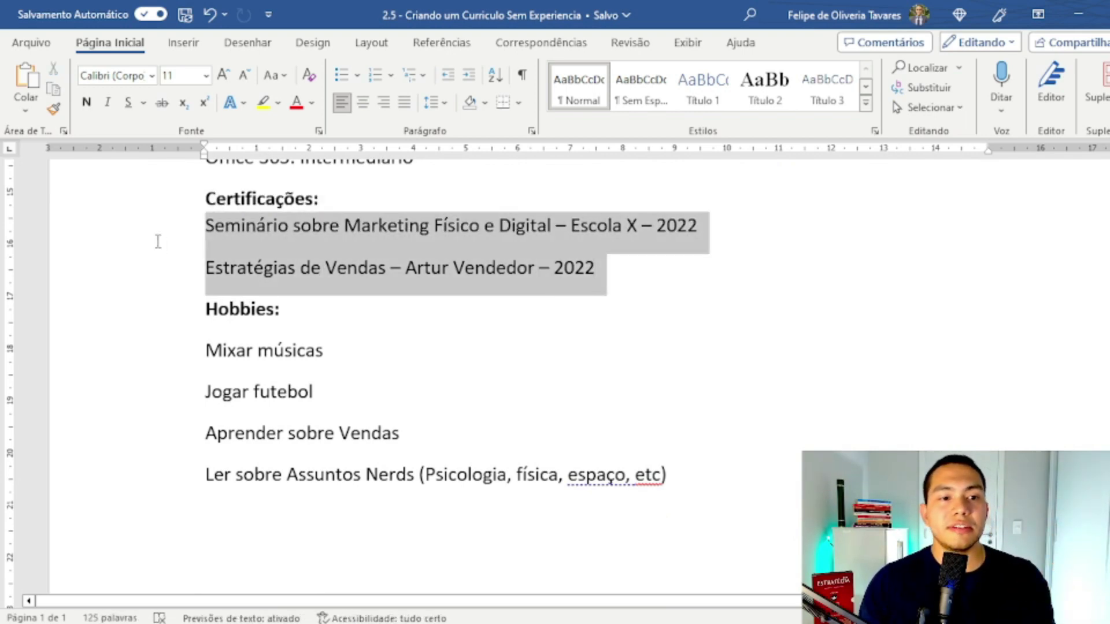
{"action": "left_click", "coordinate": [620, 295]}
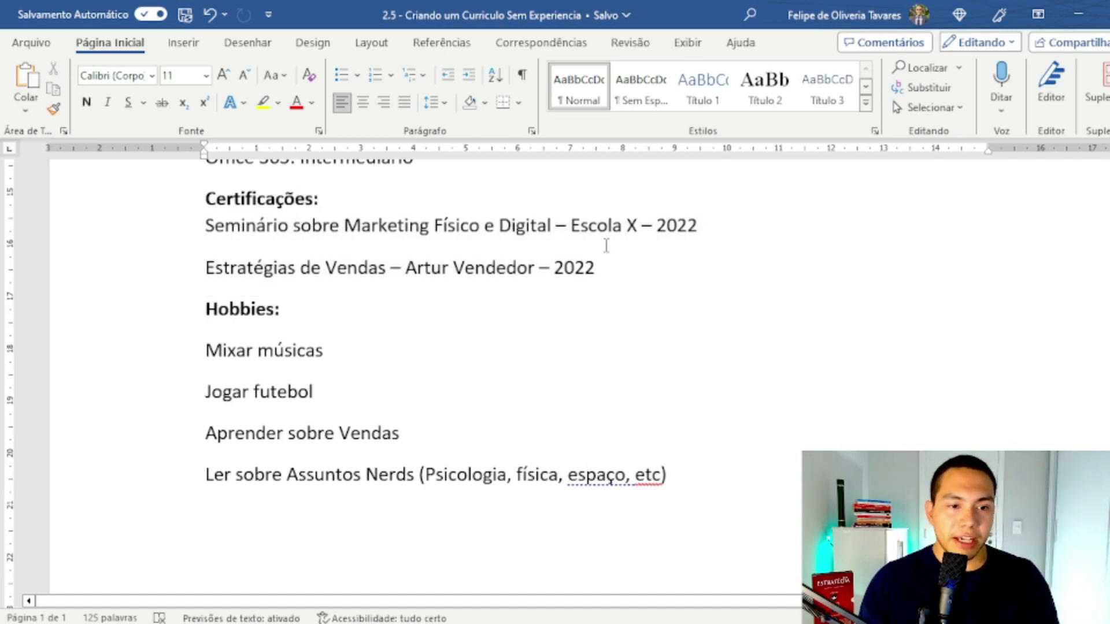
Examine the Hobbies heading and its entries on music, football, sales and nerd topics, individually and as a whole list.
{"action": "triple_click", "coordinate": [357, 318]}
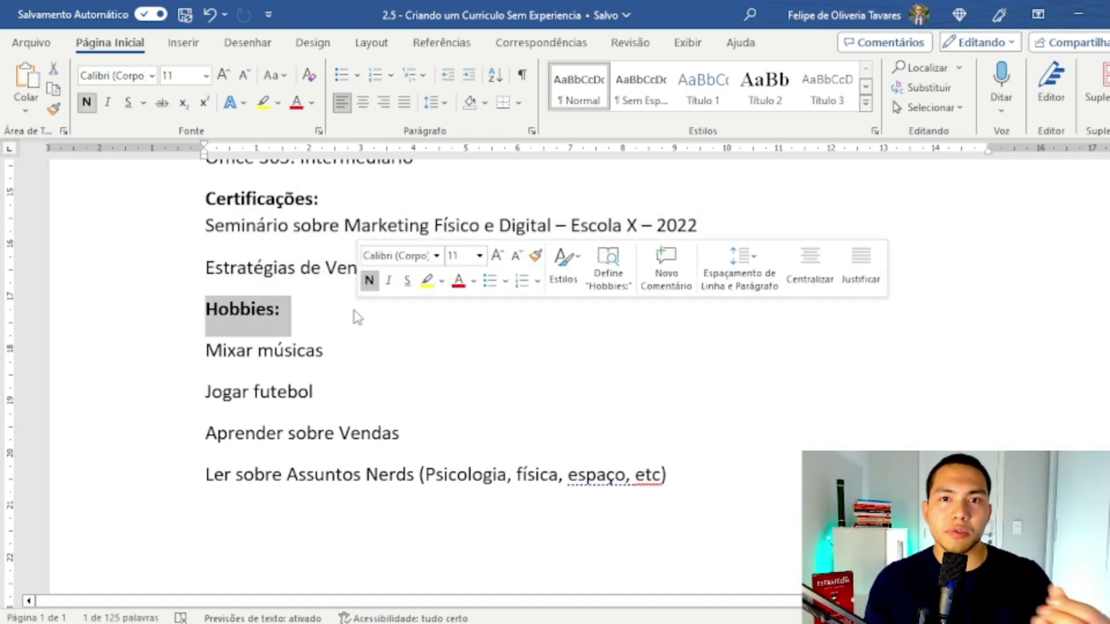
{"action": "left_click_drag", "start_coordinate": [207, 350], "coordinate": [161, 458]}
{"action": "left_click", "coordinate": [594, 445]}
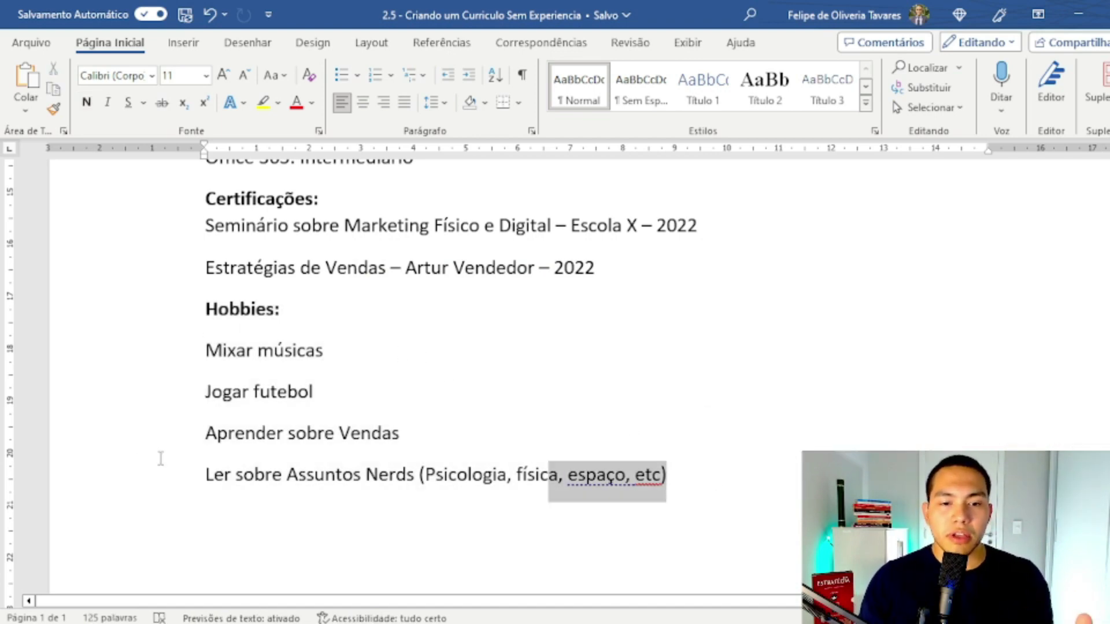
{"action": "left_click", "coordinate": [257, 461]}
{"action": "left_click_drag", "start_coordinate": [235, 471], "coordinate": [422, 473]}
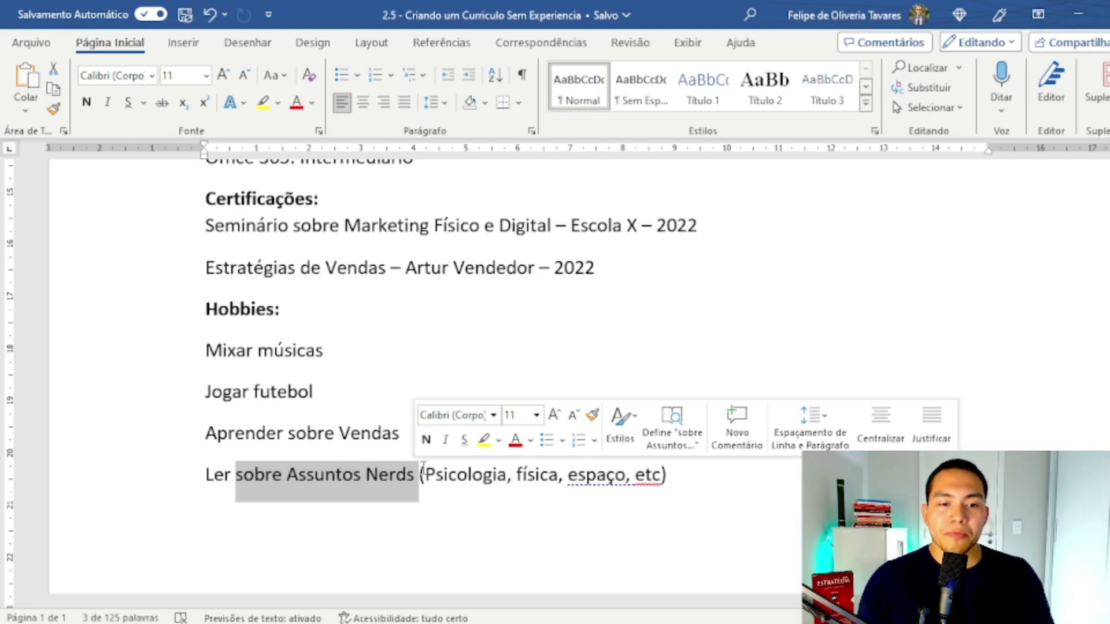
{"action": "left_click", "coordinate": [278, 351]}
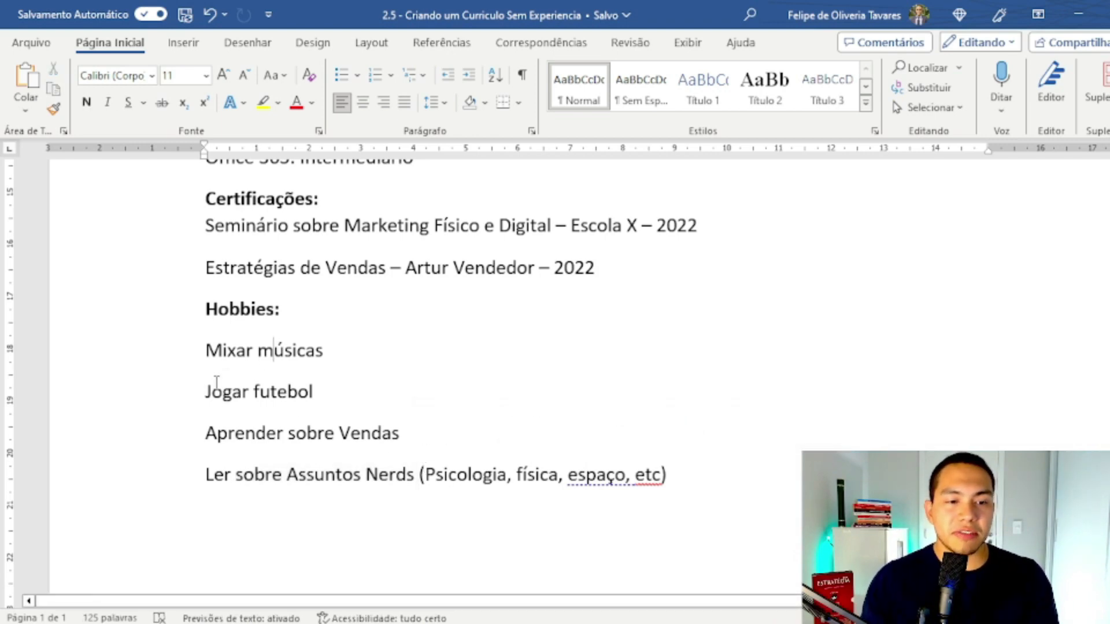
{"action": "left_click_drag", "start_coordinate": [209, 388], "coordinate": [376, 385]}
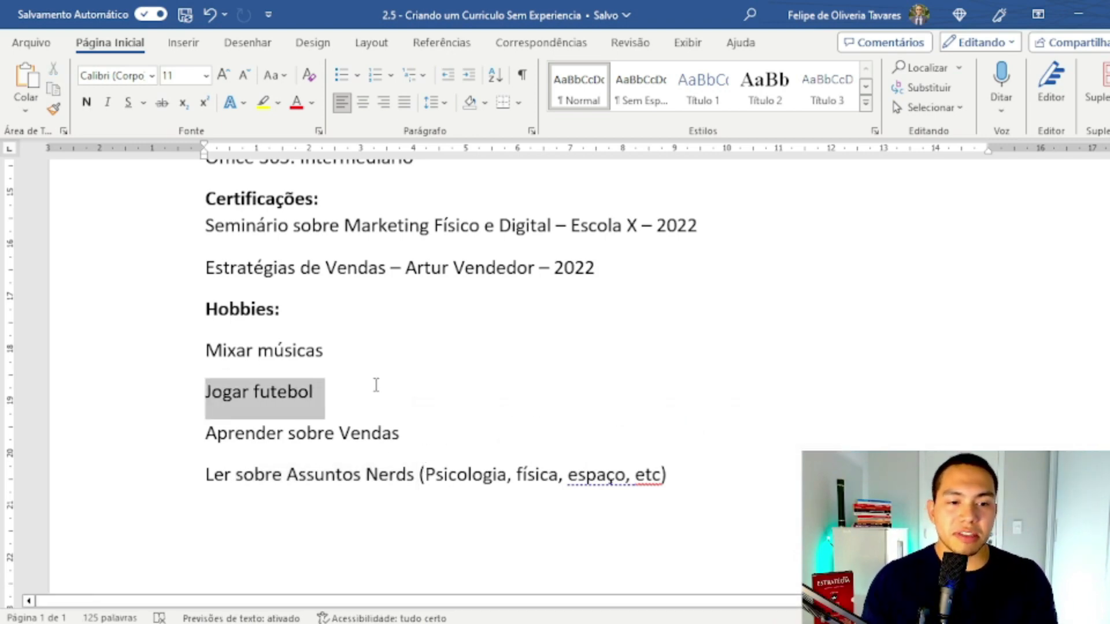
{"action": "left_click", "coordinate": [355, 408]}
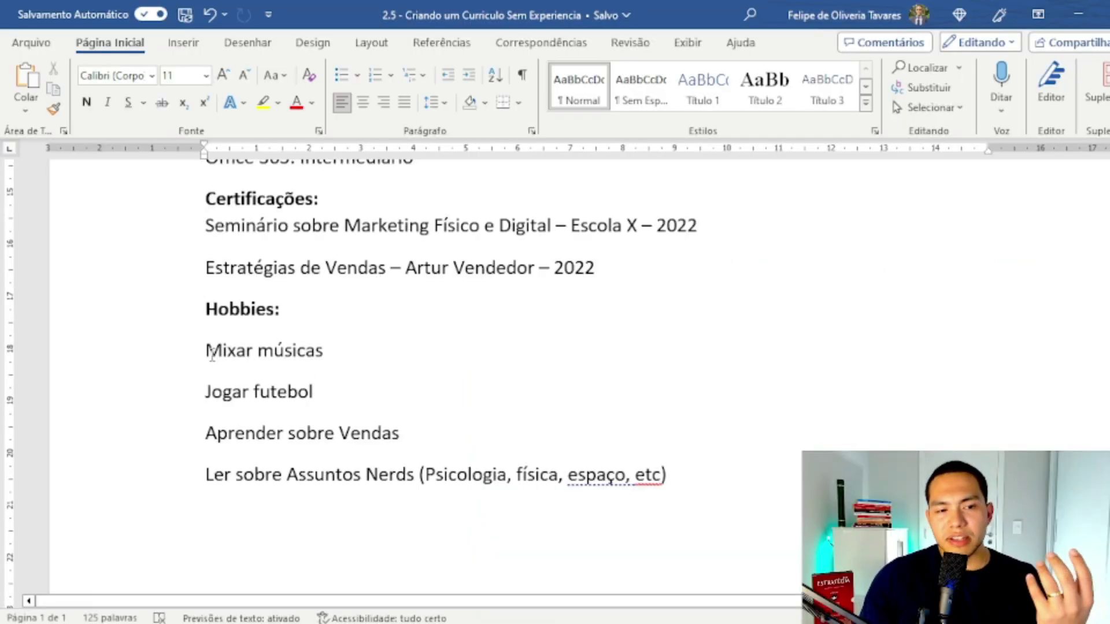
{"action": "left_click_drag", "start_coordinate": [211, 354], "coordinate": [759, 479]}
{"action": "left_click", "coordinate": [595, 431]}
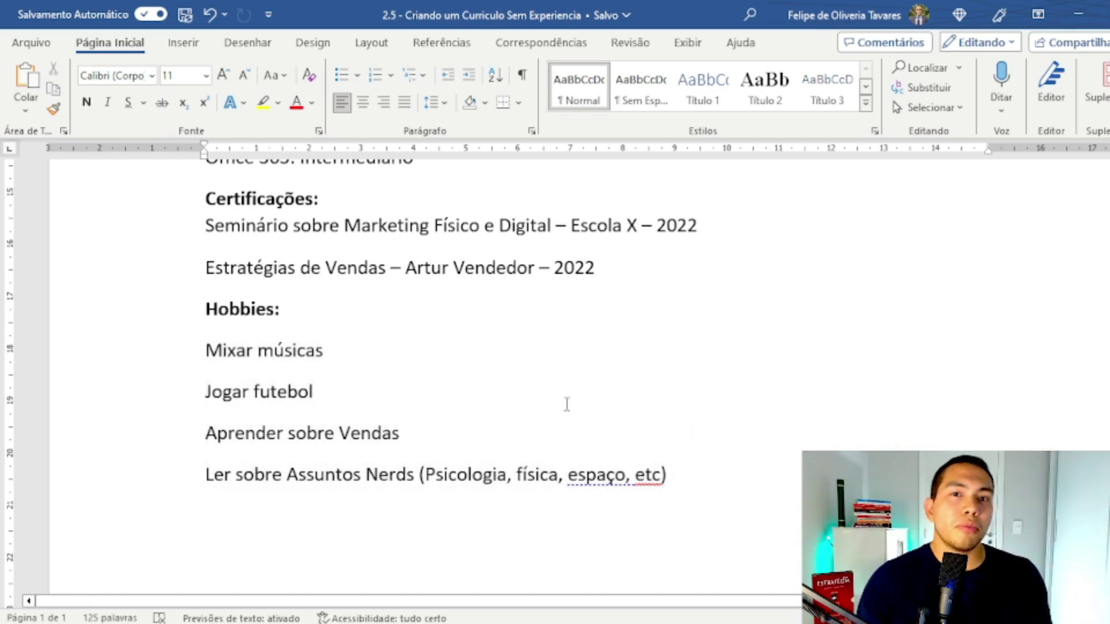
{"action": "left_click_drag", "start_coordinate": [164, 373], "coordinate": [668, 486]}
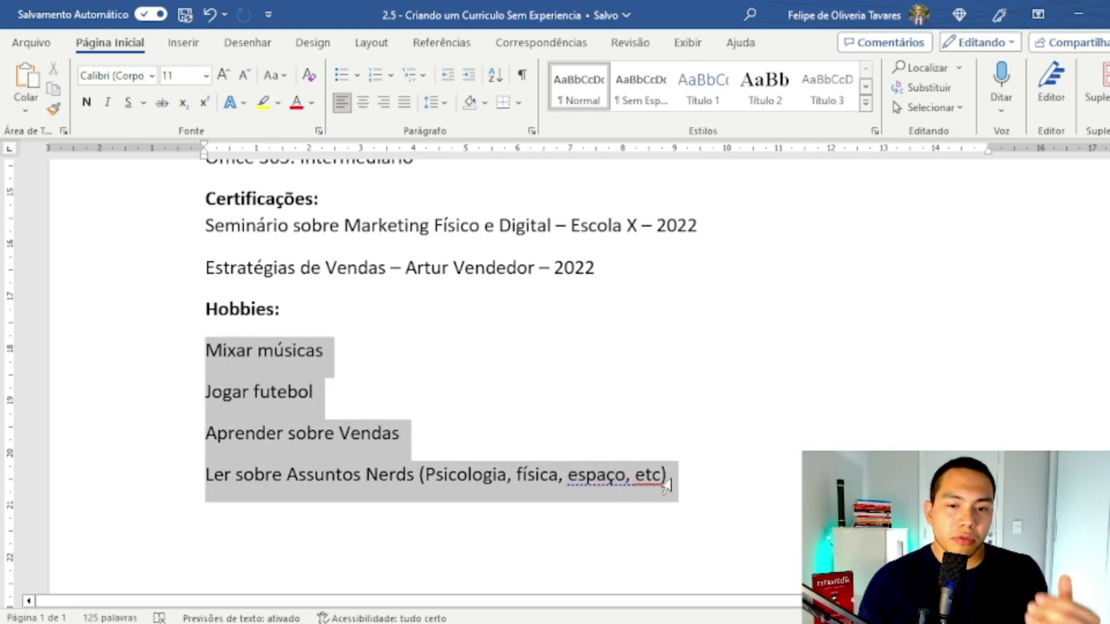
{"action": "left_click", "coordinate": [682, 473]}
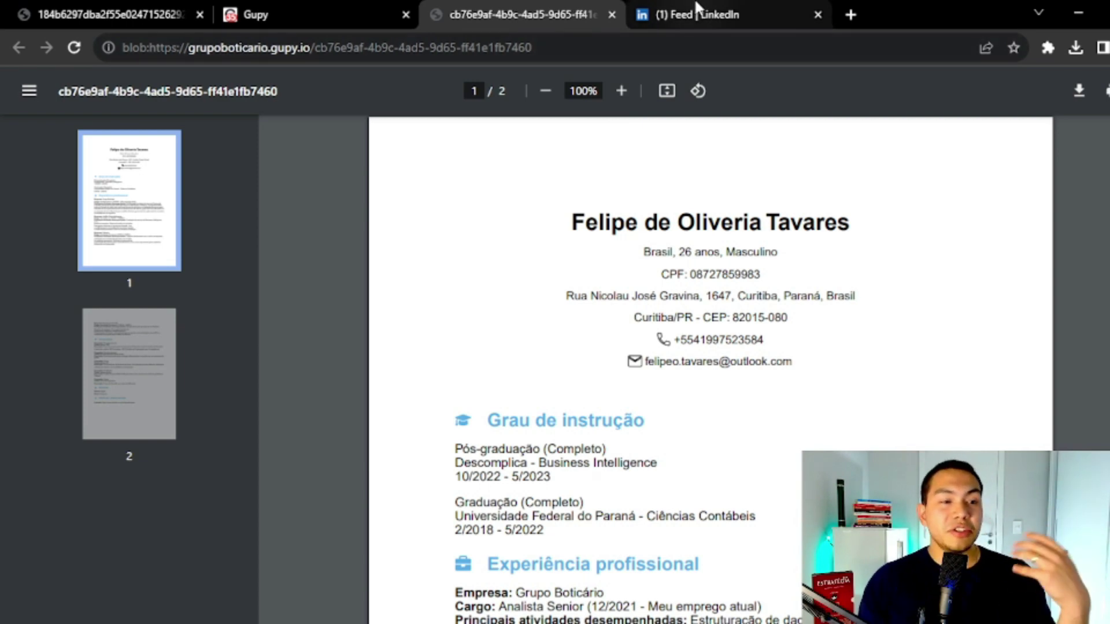
Switch to LinkedIn and look up the search suggestions for "auxiliar".
{"action": "left_click", "coordinate": [697, 7]}
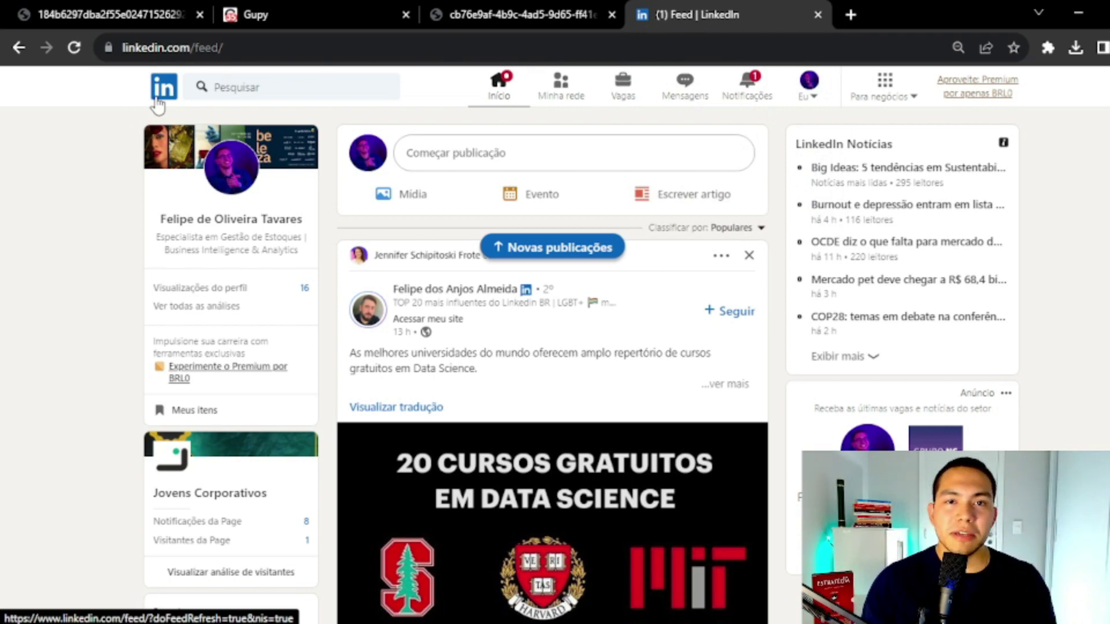
{"action": "left_click", "coordinate": [226, 87]}
{"action": "type", "text": "auxil"}
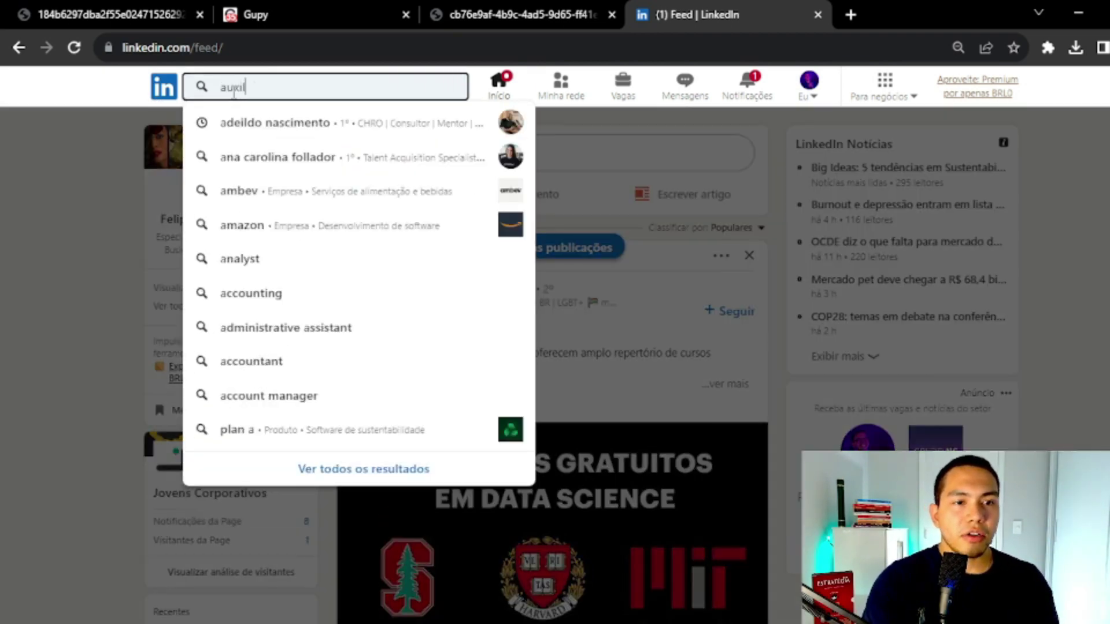
{"action": "type", "text": "iar"}
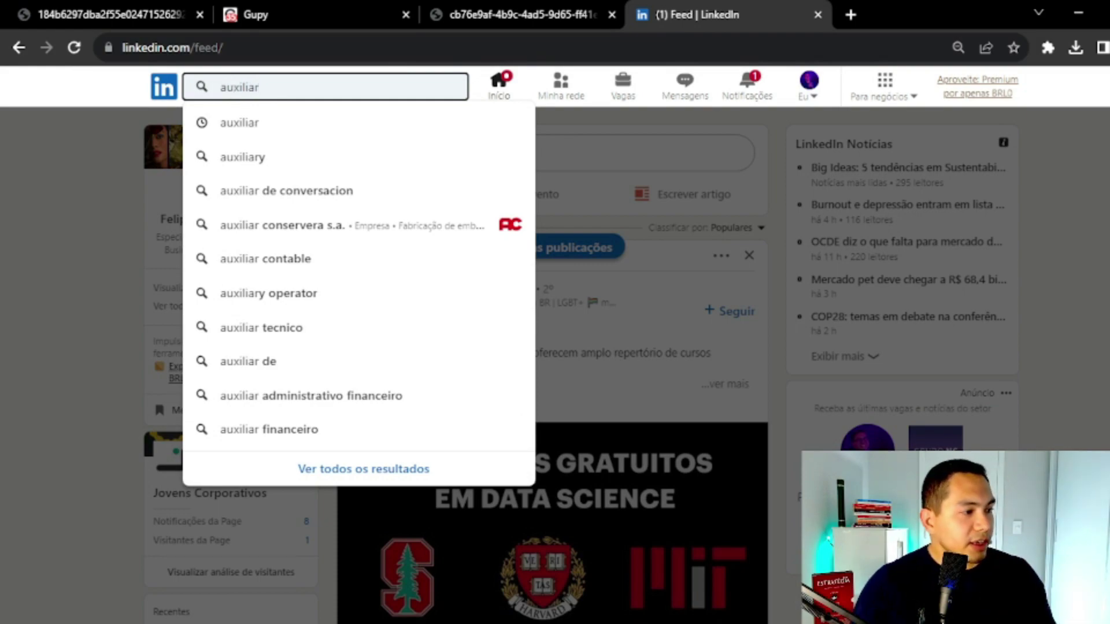
{"action": "key", "text": "Escape"}
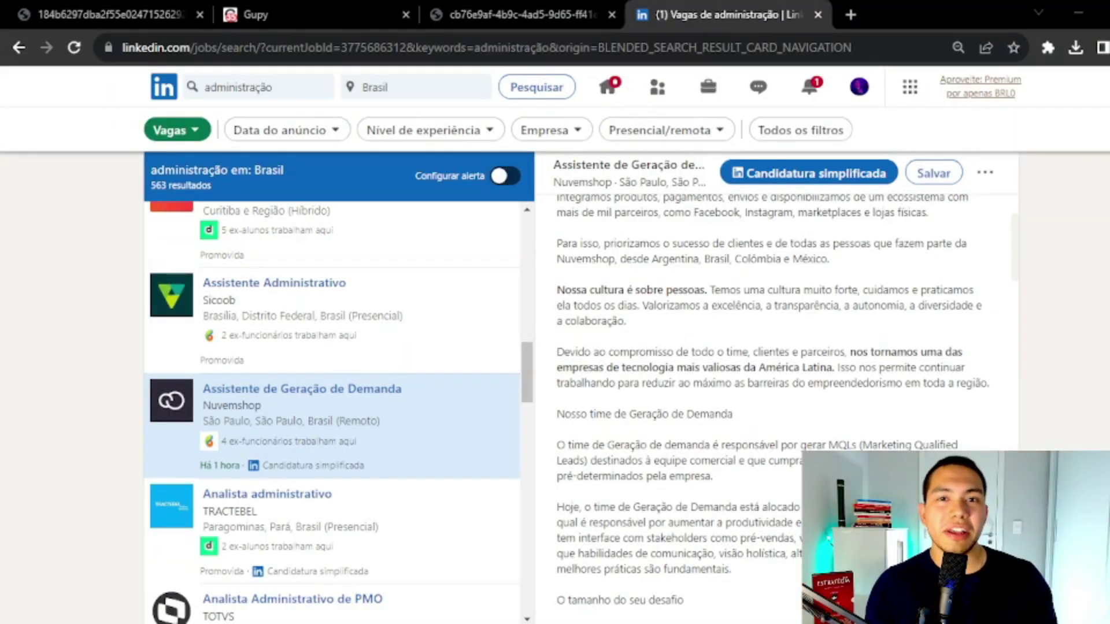
Browse the list of administração vacancies in Brasil, checking the assistant and analyst positions offered.
{"action": "left_click", "coordinate": [282, 90]}
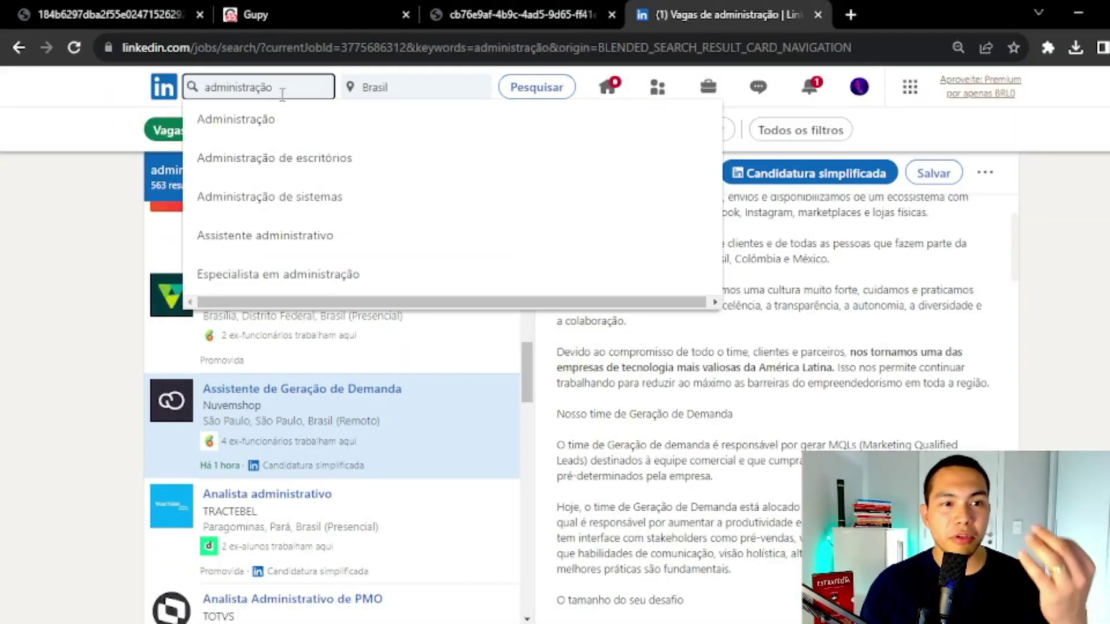
{"action": "scroll", "coordinate": [298, 443], "scroll_direction": "up", "scroll_amount": 8}
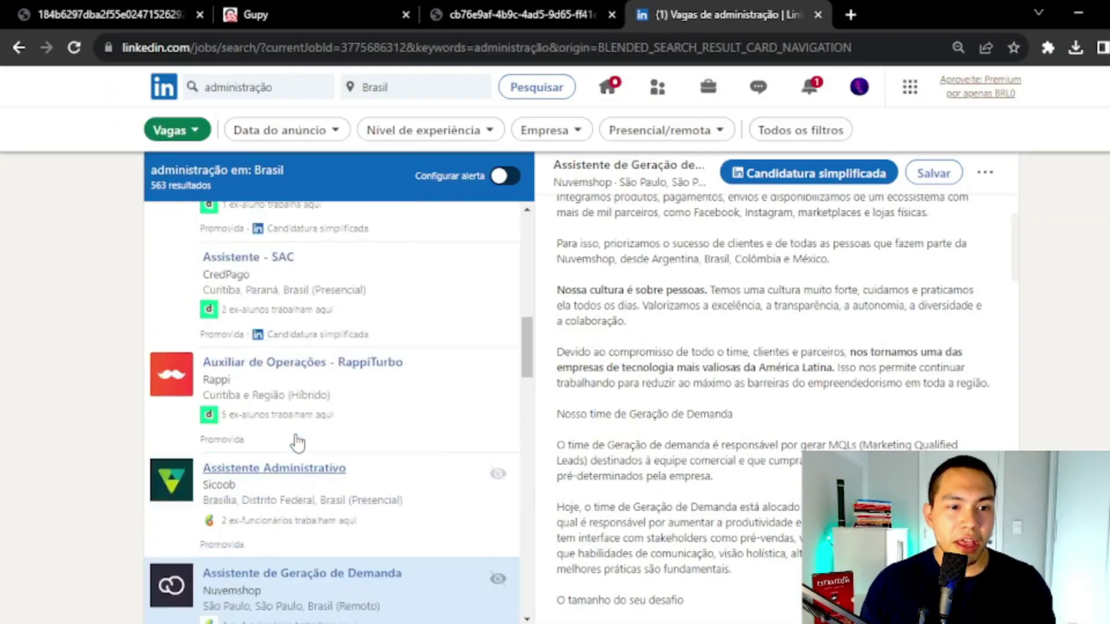
{"action": "scroll", "coordinate": [298, 434], "scroll_direction": "up", "scroll_amount": 6}
{"action": "scroll", "coordinate": [302, 426], "scroll_direction": "down", "scroll_amount": 1}
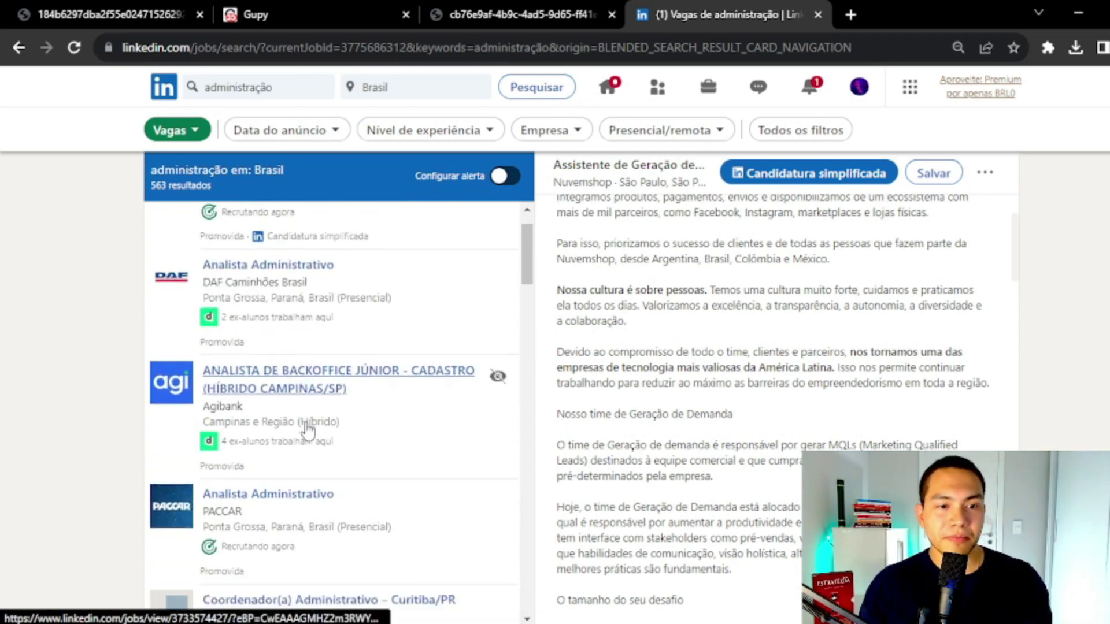
{"action": "scroll", "coordinate": [744, 401], "scroll_direction": "down", "scroll_amount": 3}
Read the "O que buscamos" requirements of the Assistente de Geração de Demanda vacancy at Nuvemshop, including Pacote Office and communication.
{"action": "scroll", "coordinate": [745, 402], "scroll_direction": "up", "scroll_amount": 5}
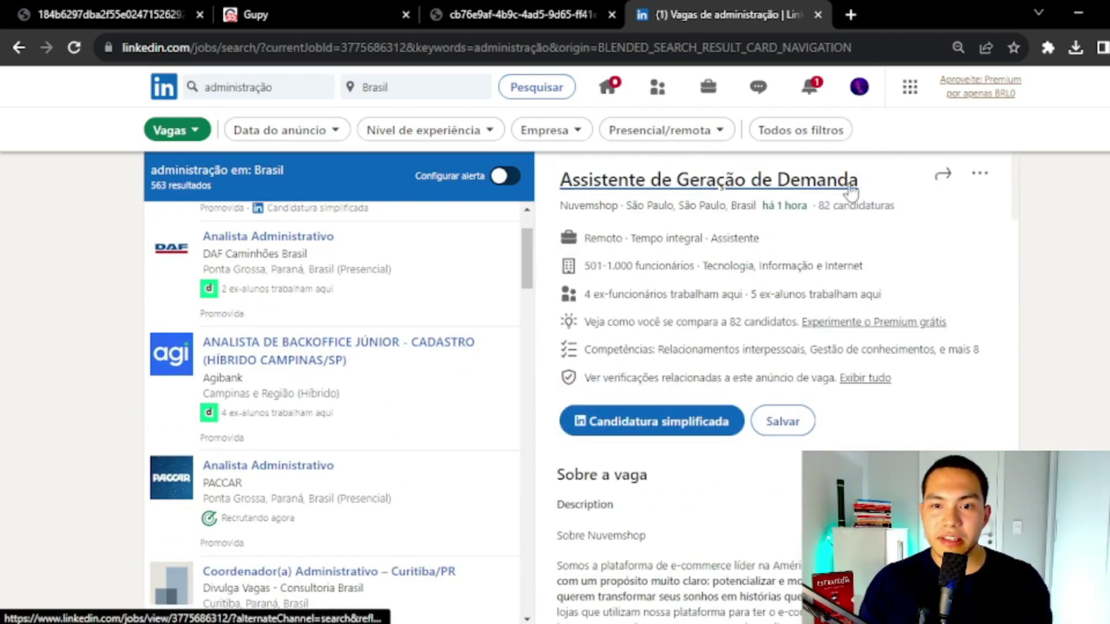
{"action": "scroll", "coordinate": [694, 289], "scroll_direction": "down", "scroll_amount": 15}
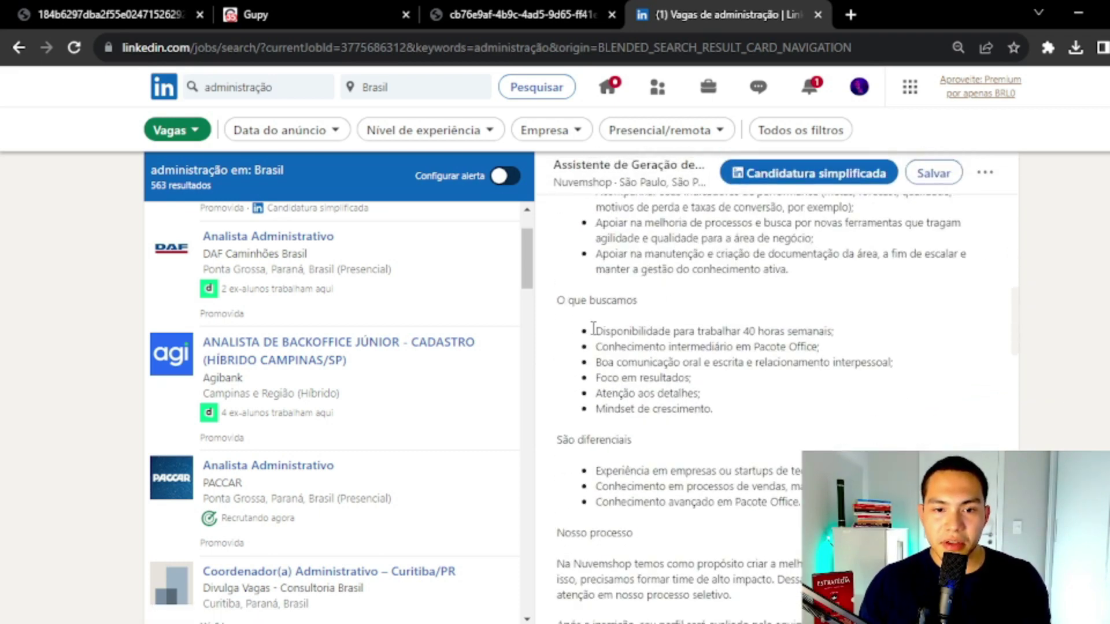
{"action": "left_click_drag", "start_coordinate": [557, 301], "coordinate": [741, 332]}
{"action": "left_click", "coordinate": [700, 399]}
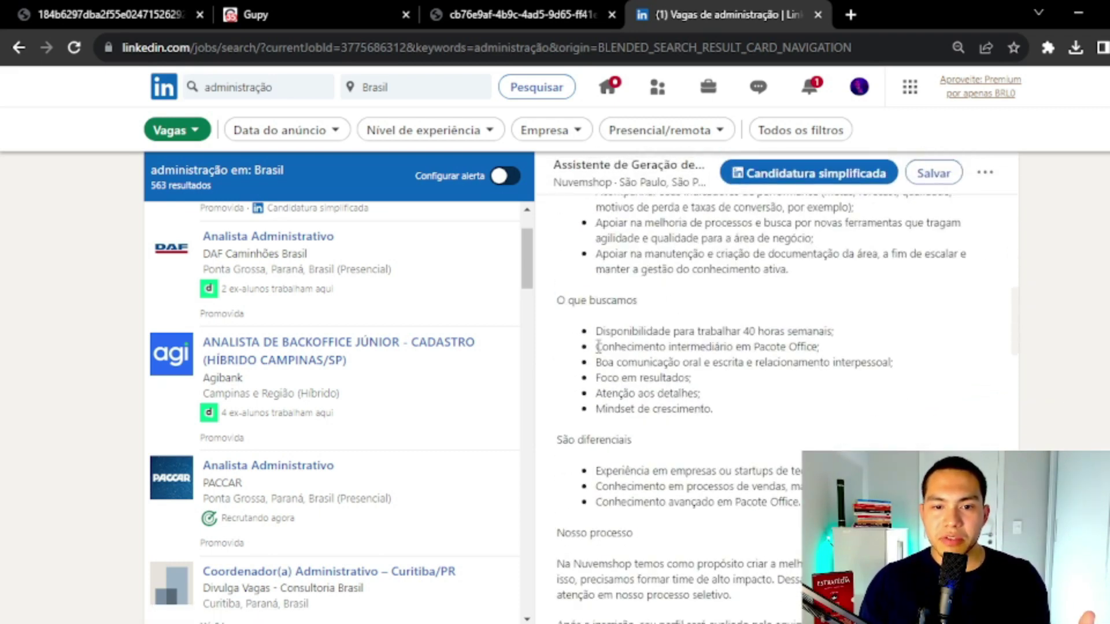
{"action": "left_click_drag", "start_coordinate": [598, 347], "coordinate": [891, 351]}
{"action": "left_click_drag", "start_coordinate": [669, 362], "coordinate": [759, 381]}
Examine the "São diferenciais" items of the Nuvemshop vacancy and compare them with its main requirements.
{"action": "scroll", "coordinate": [756, 386], "scroll_direction": "down", "scroll_amount": 3}
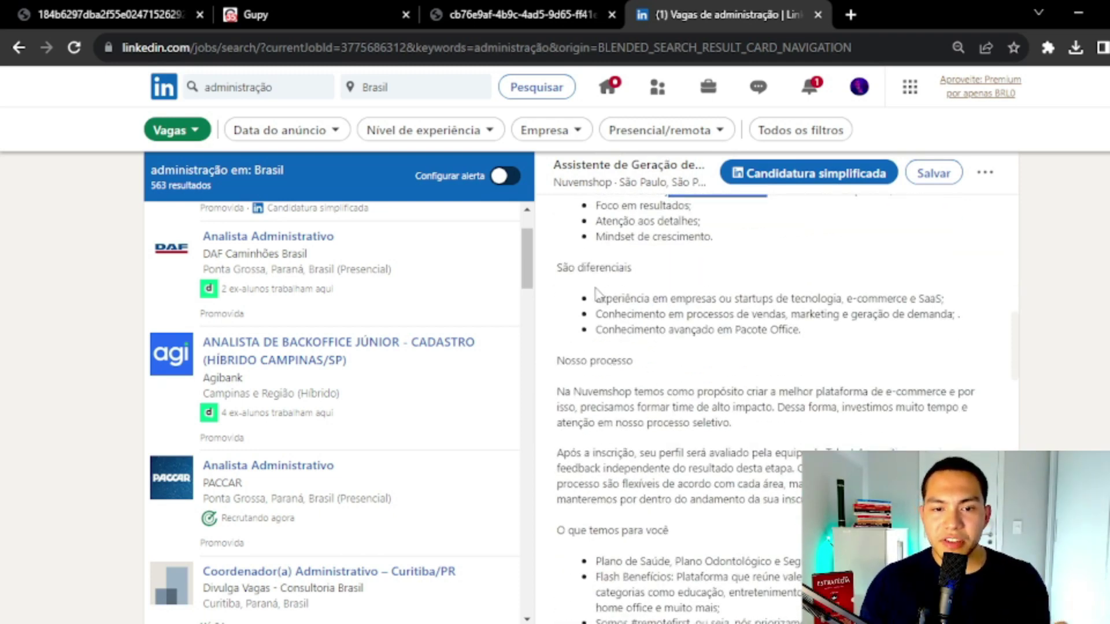
{"action": "left_click_drag", "start_coordinate": [596, 299], "coordinate": [944, 301]}
{"action": "left_click", "coordinate": [848, 346]}
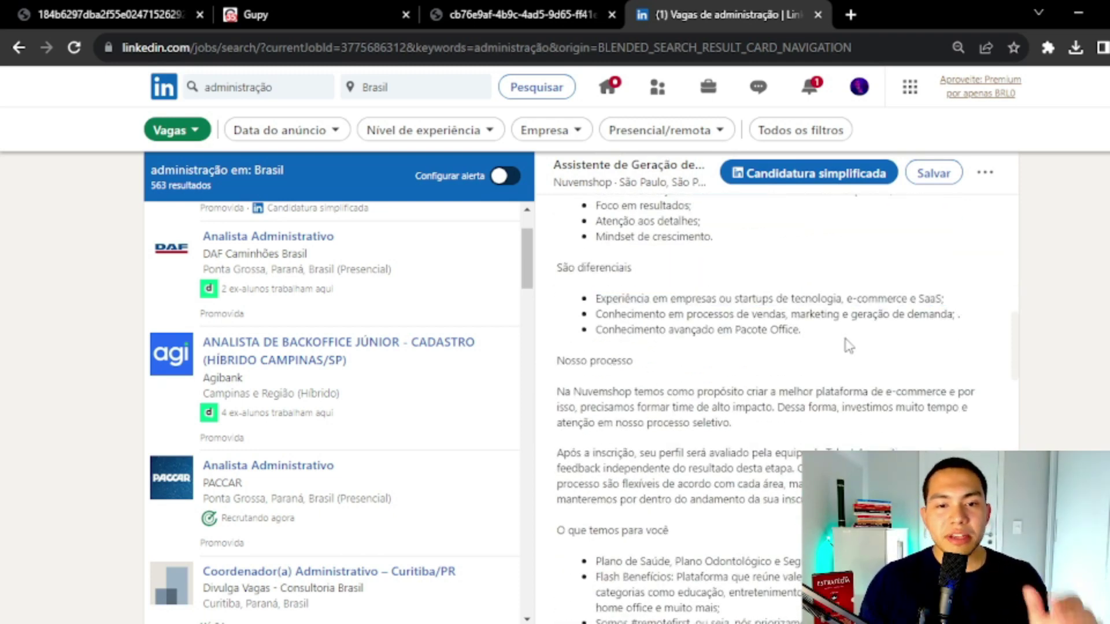
{"action": "scroll", "coordinate": [846, 347], "scroll_direction": "up", "scroll_amount": 3}
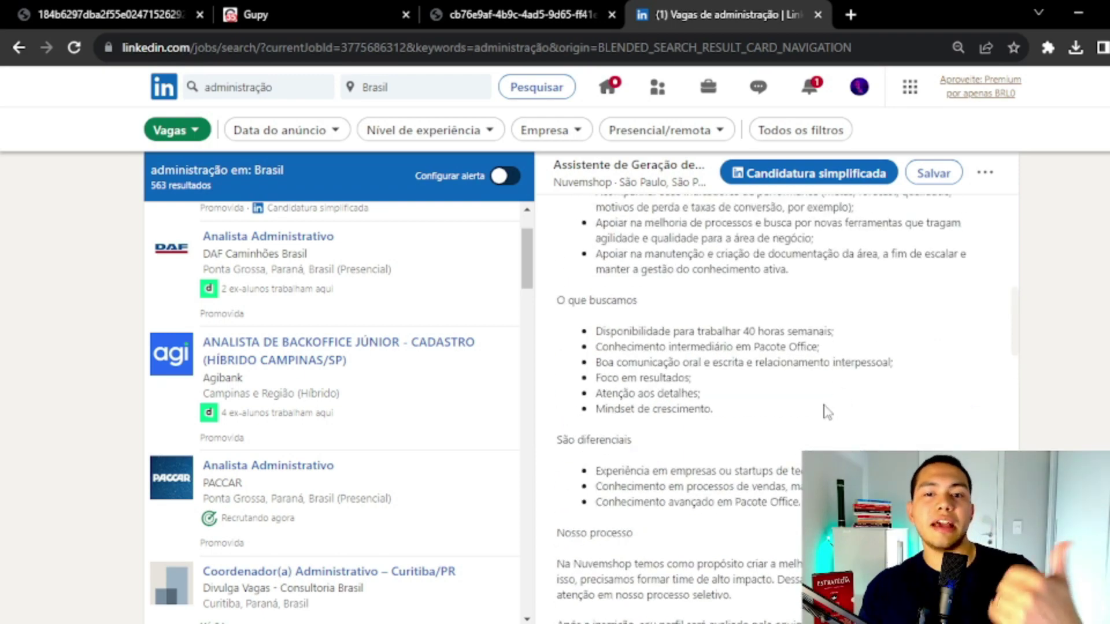
{"action": "scroll", "coordinate": [828, 411], "scroll_direction": "up", "scroll_amount": 10}
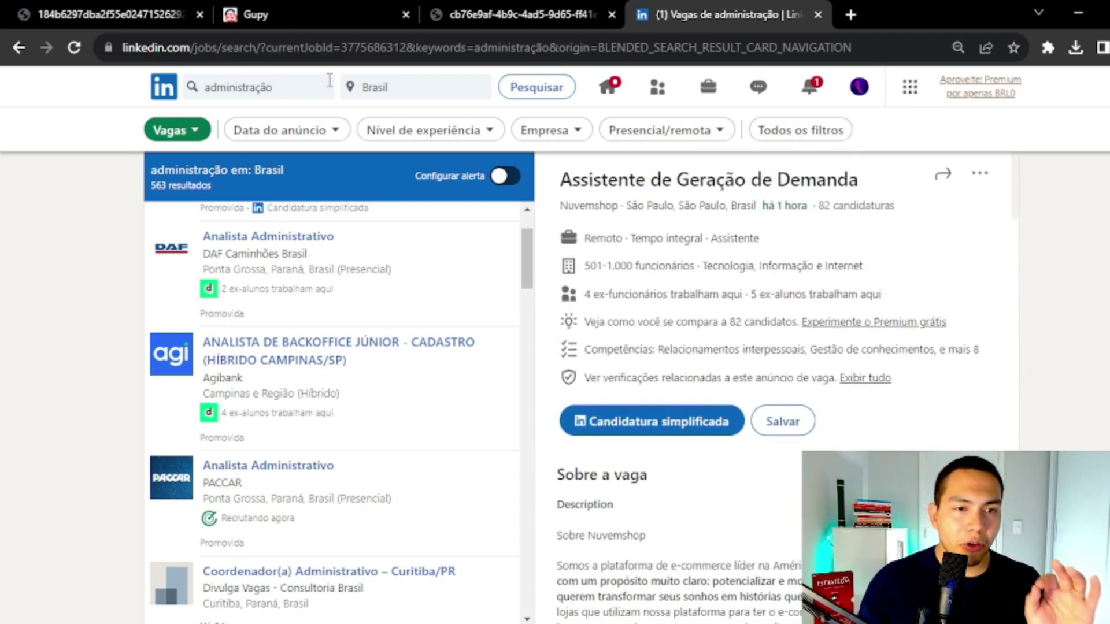
Search for "auxiliar" vacancies in Brasil instead of administração.
{"action": "left_click", "coordinate": [327, 87]}
{"action": "key", "text": "ctrl+a"}
{"action": "type", "text": "auxiliar"}
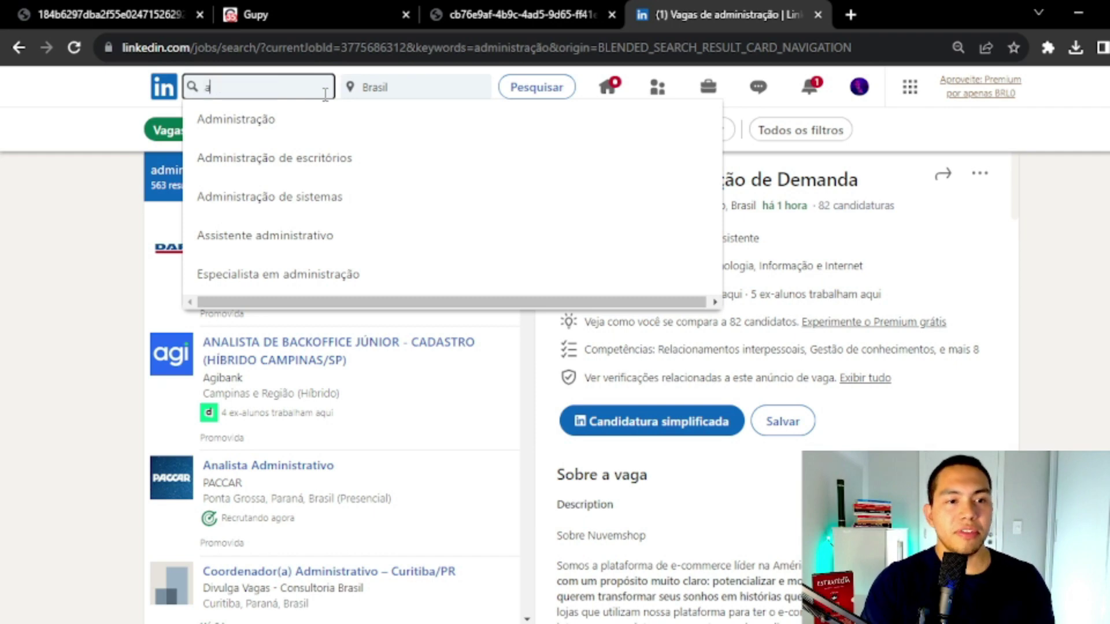
{"action": "key", "text": "Return"}
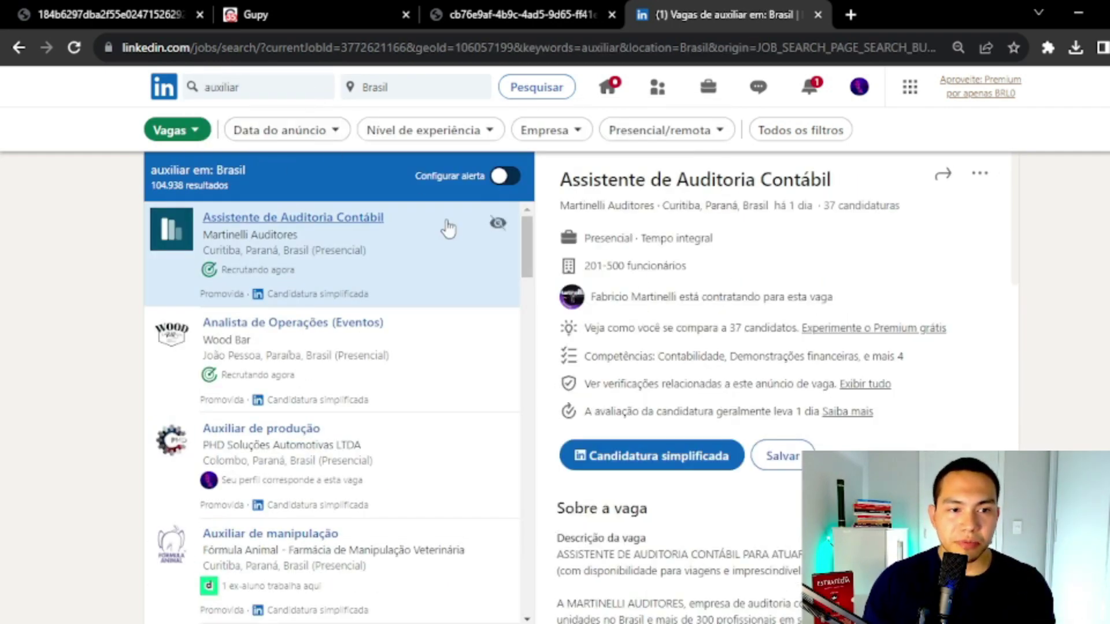
Open the Auxiliar de produção vacancy at PHD Soluções Automotivas and read the activities under "Sobre a vaga".
{"action": "scroll", "coordinate": [396, 333], "scroll_direction": "down", "scroll_amount": 2}
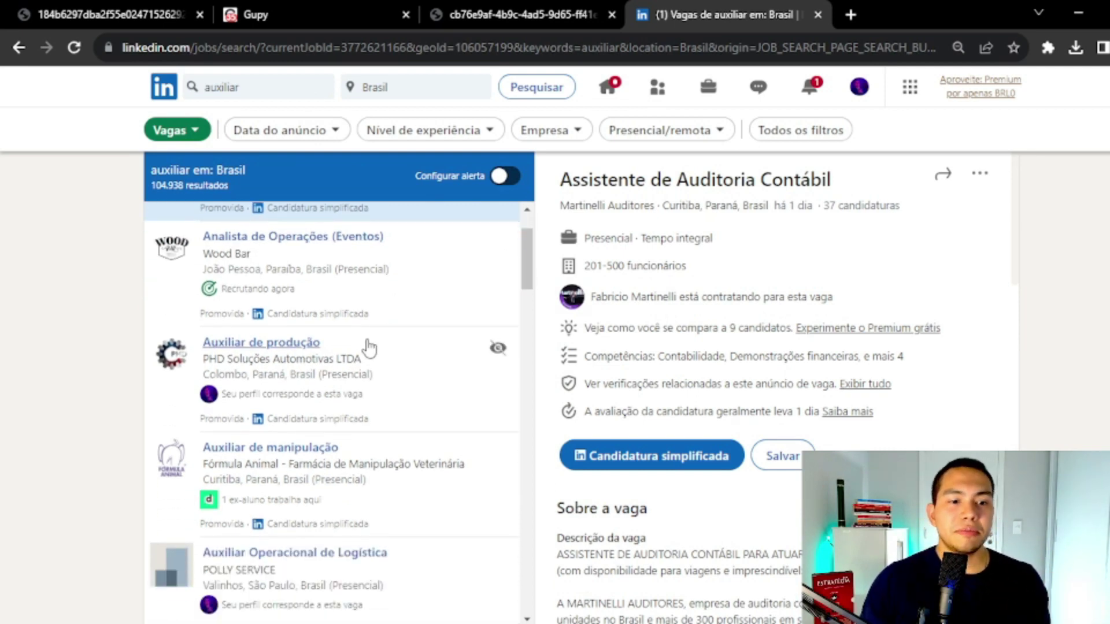
{"action": "scroll", "coordinate": [366, 363], "scroll_direction": "down", "scroll_amount": 2}
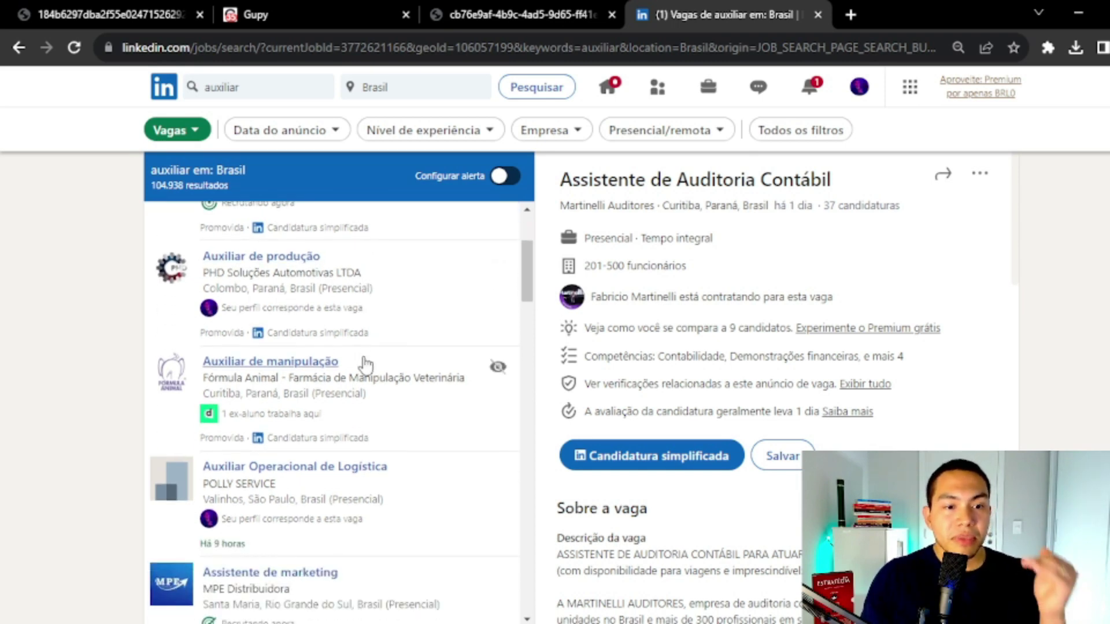
{"action": "left_click", "coordinate": [373, 282]}
{"action": "scroll", "coordinate": [807, 310], "scroll_direction": "down", "scroll_amount": 6}
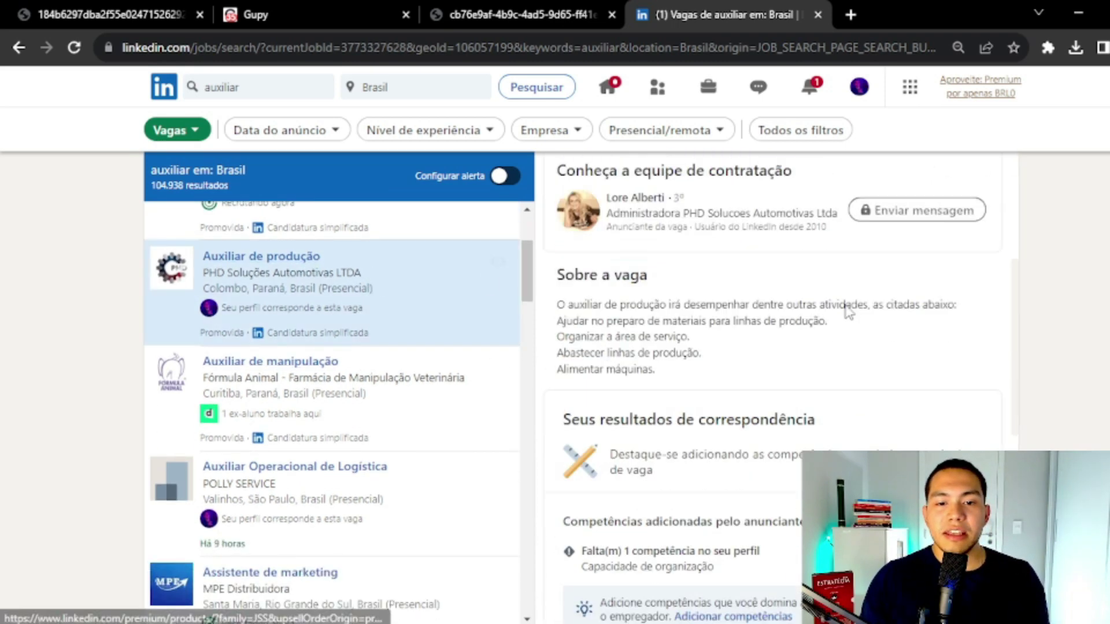
{"action": "scroll", "coordinate": [769, 321], "scroll_direction": "up", "scroll_amount": 1}
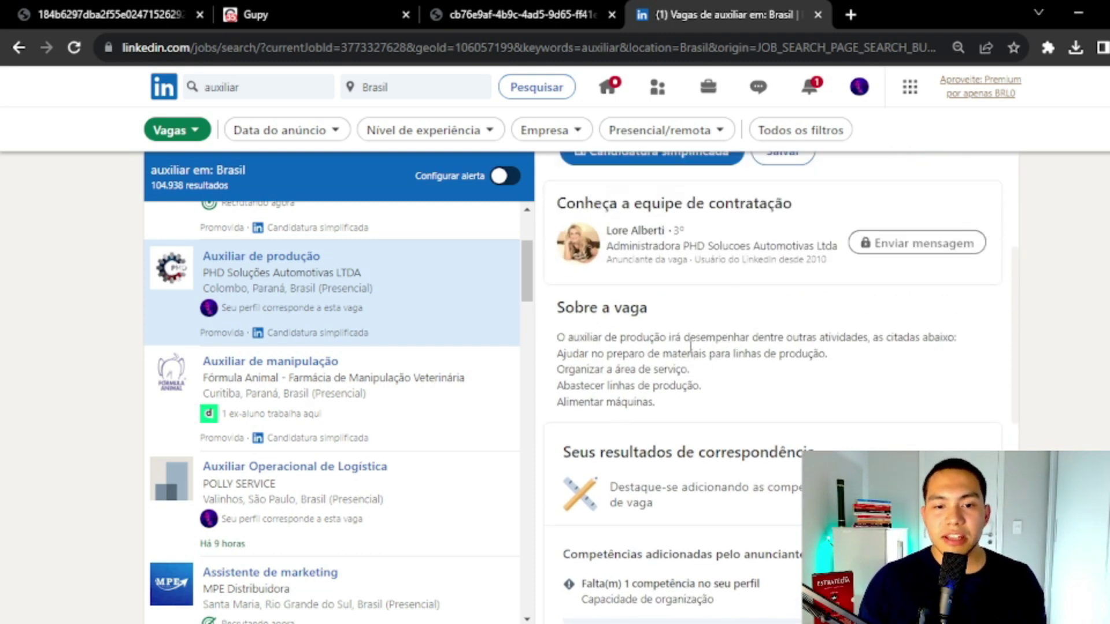
Open the Auxiliar financeiro vacancy at Palma Encanamentos and examine the paragraph on required availability, residence and courses.
{"action": "scroll", "coordinate": [296, 396], "scroll_direction": "down", "scroll_amount": 6}
{"action": "left_click", "coordinate": [297, 396]}
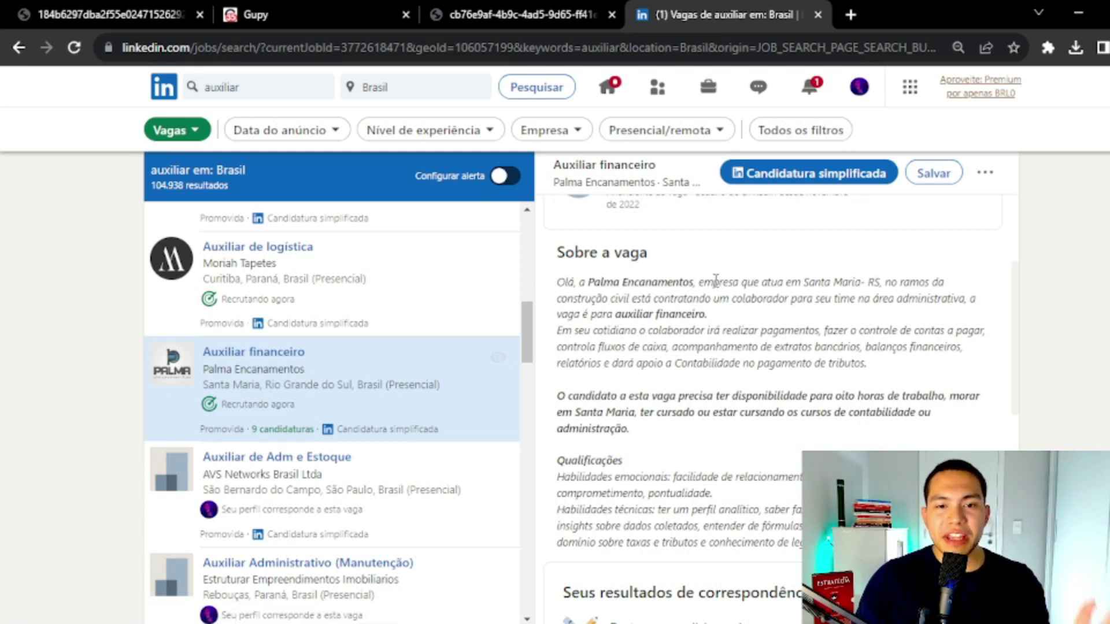
{"action": "scroll", "coordinate": [607, 381], "scroll_direction": "down", "scroll_amount": 3}
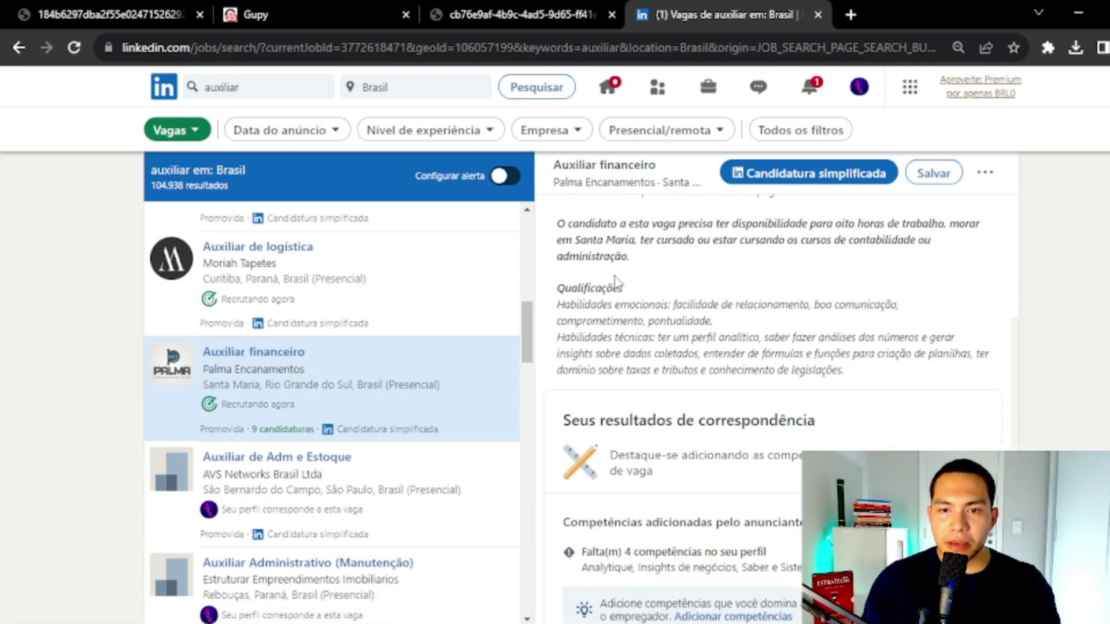
{"action": "left_click_drag", "start_coordinate": [594, 229], "coordinate": [734, 273]}
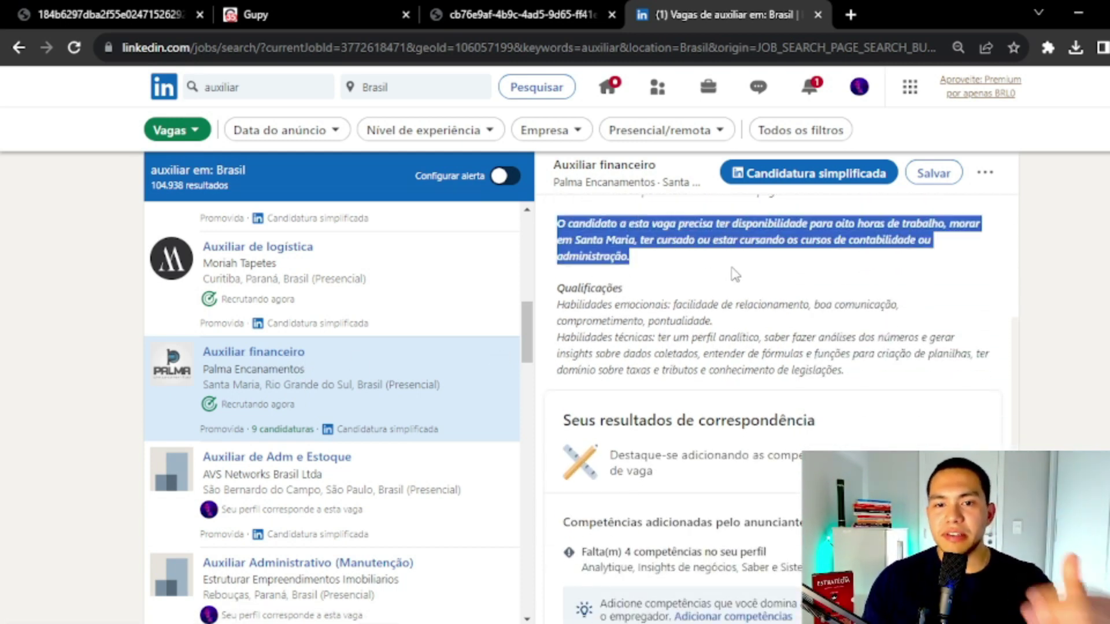
{"action": "left_click", "coordinate": [713, 267]}
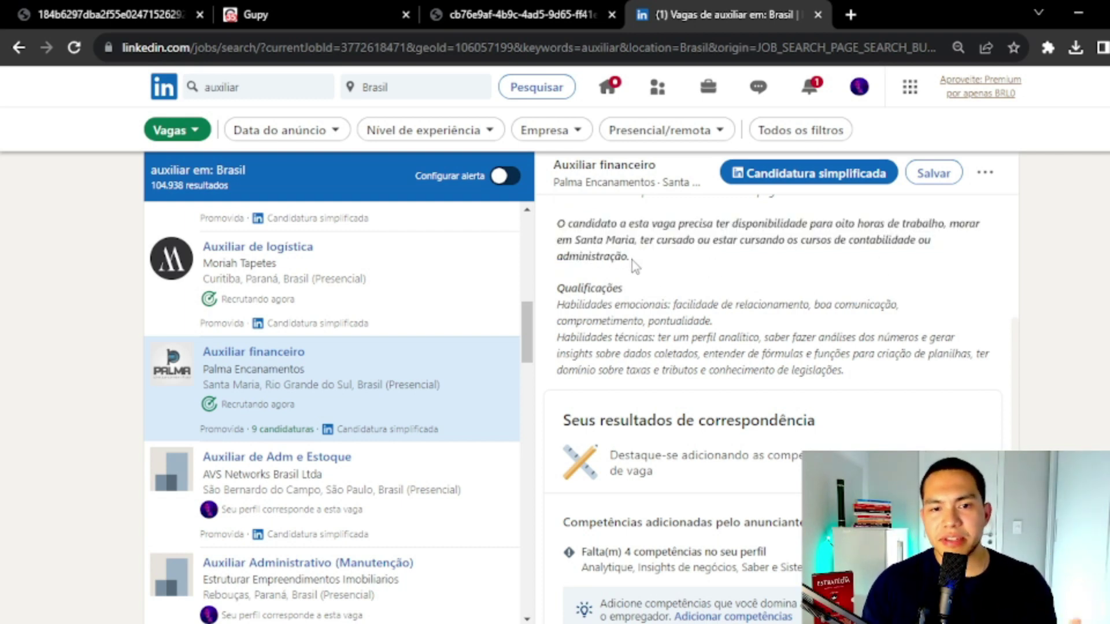
{"action": "left_click_drag", "start_coordinate": [636, 266], "coordinate": [610, 243]}
{"action": "left_click", "coordinate": [564, 284]}
Compare the "Habilidades emocionais" in the vacancy's Qualificações with the SOFT SKILLS section of the résumé in Word.
{"action": "left_click_drag", "start_coordinate": [558, 305], "coordinate": [717, 323]}
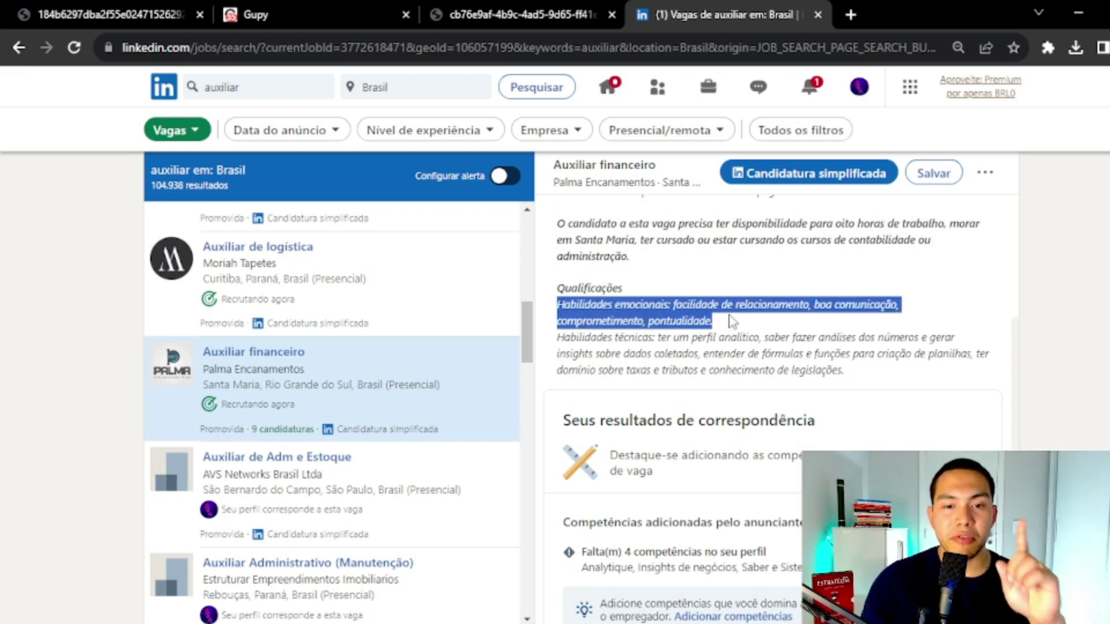
{"action": "left_click_drag", "start_coordinate": [730, 315], "coordinate": [559, 320]}
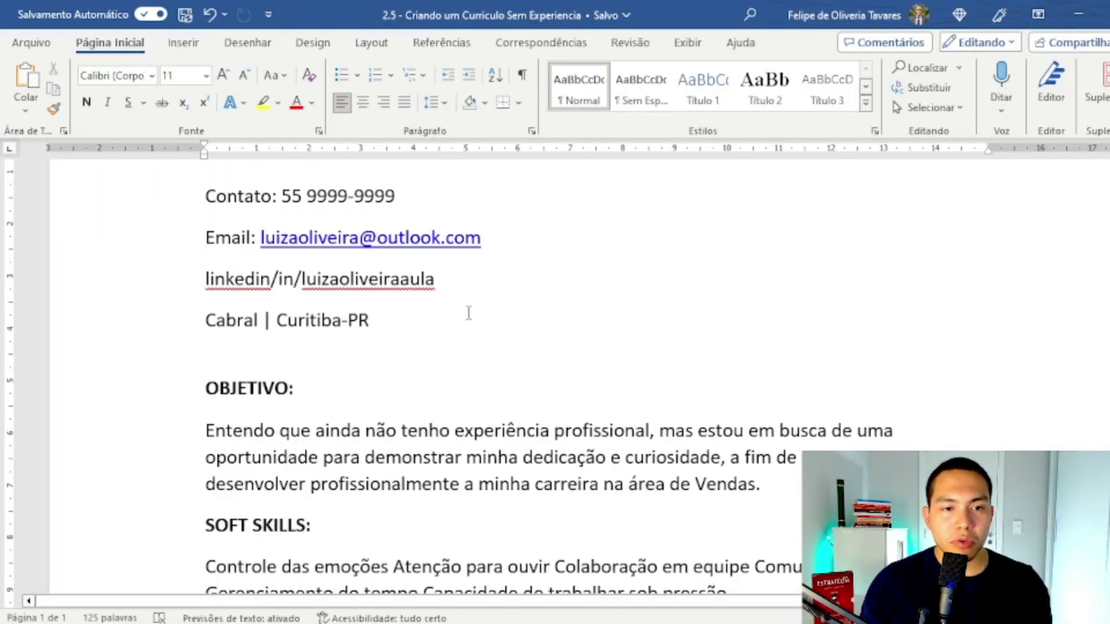
{"action": "scroll", "coordinate": [388, 457], "scroll_direction": "down", "scroll_amount": 3}
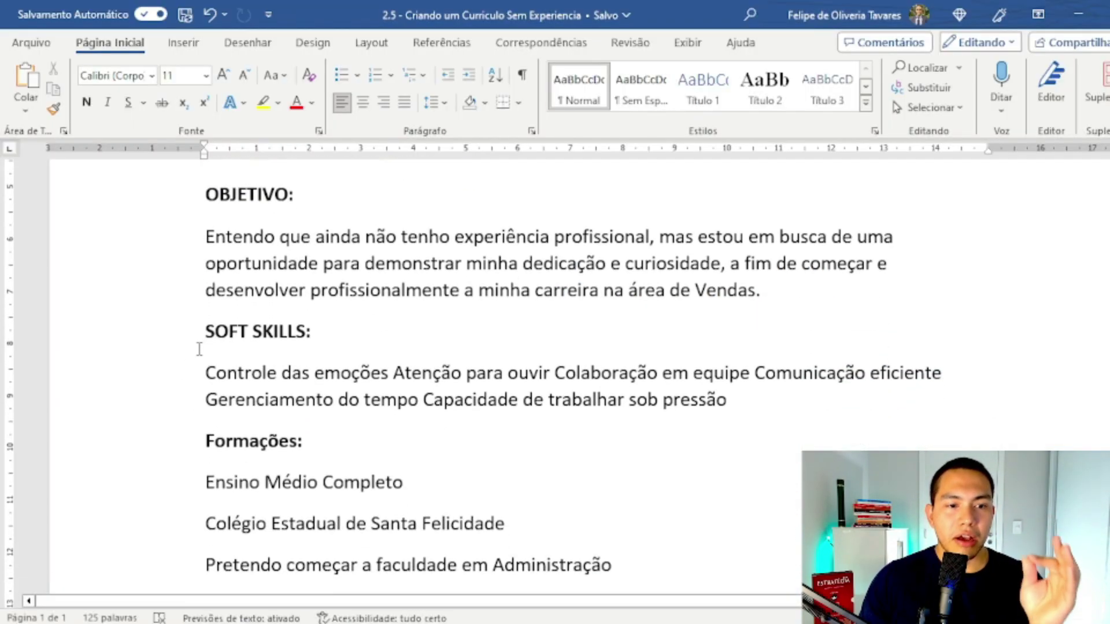
{"action": "left_click_drag", "start_coordinate": [206, 331], "coordinate": [389, 337]}
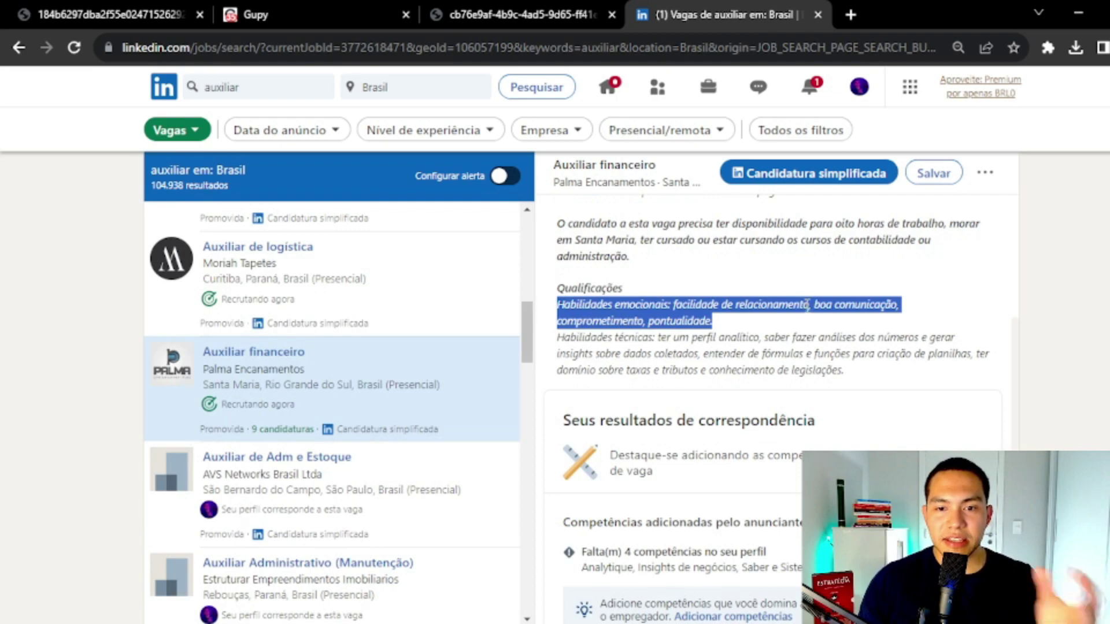
Check the vacancy's "facilidade de relacionamento" skill against the soft skills paragraph in the Word résumé.
{"action": "left_click", "coordinate": [726, 297]}
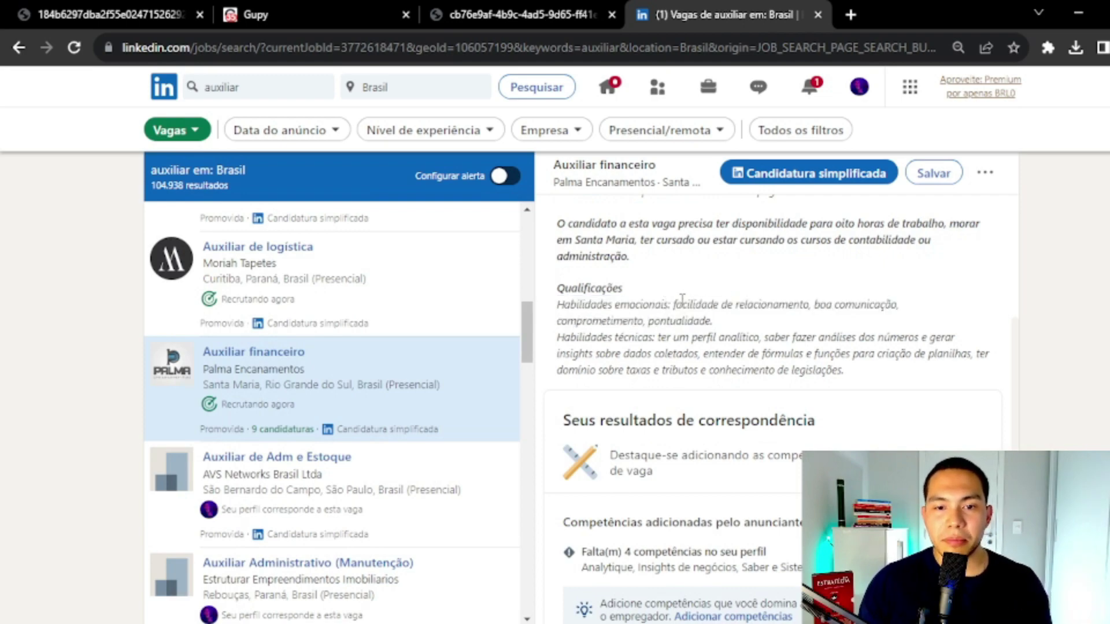
{"action": "left_click_drag", "start_coordinate": [676, 305], "coordinate": [796, 311]}
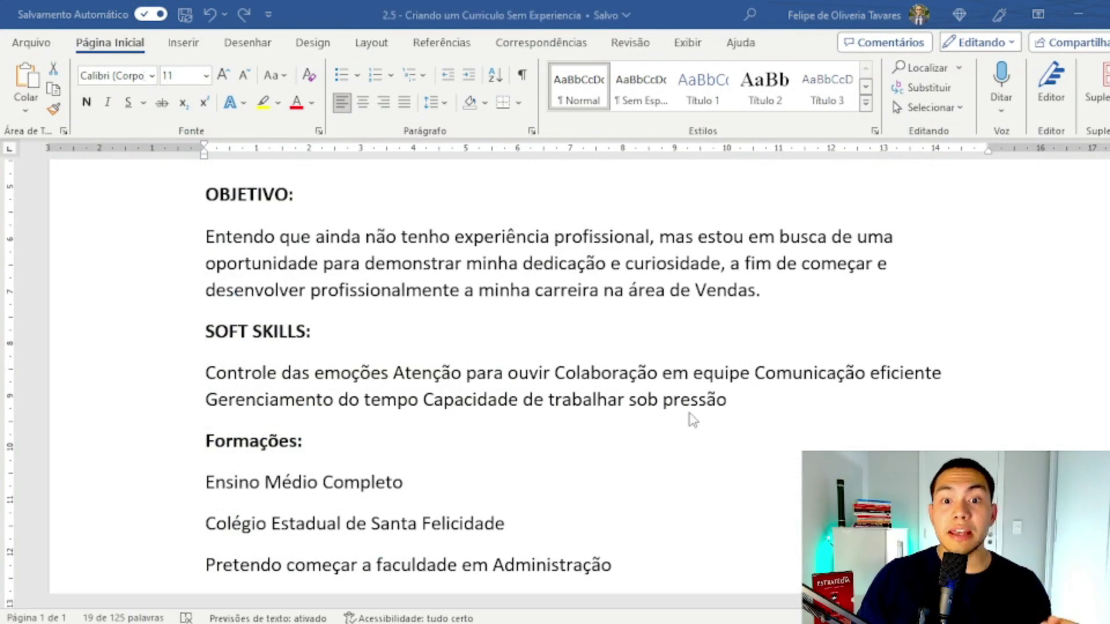
{"action": "triple_click", "coordinate": [757, 408]}
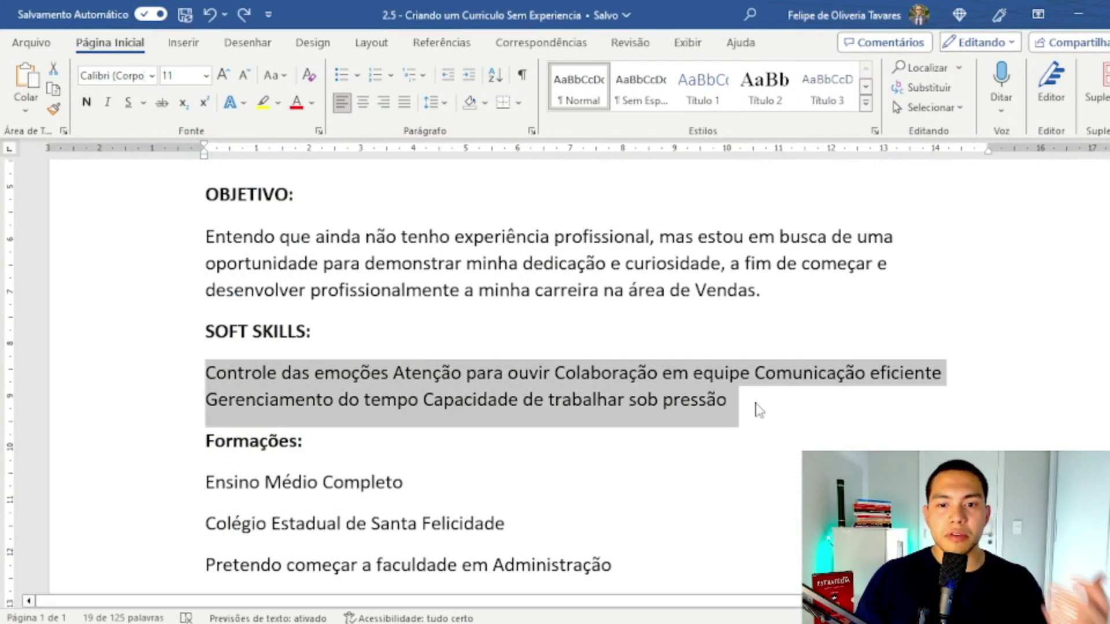
{"action": "left_click", "coordinate": [757, 409]}
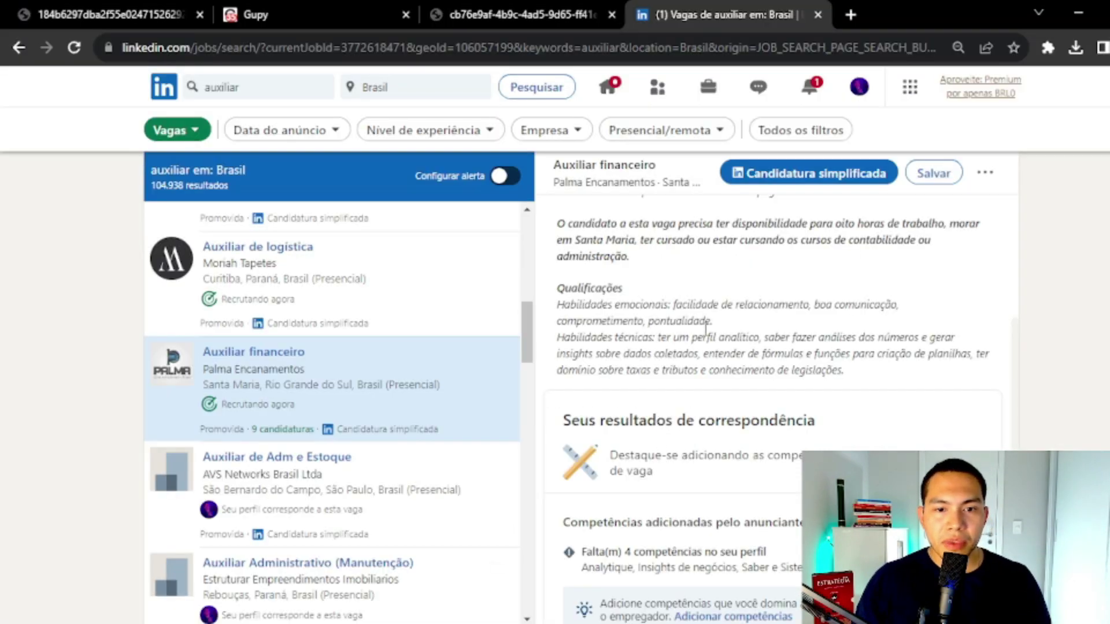
Replace the résumé's SOFT SKILLS paragraph in Word with the vacancy's copied emotional skills, from facilidade de relacionamento to pontualidade, keeping Formações on its own line.
{"action": "left_click_drag", "start_coordinate": [617, 305], "coordinate": [675, 305]}
{"action": "key", "text": "ctrl+c"}
{"action": "left_click", "coordinate": [730, 338]}
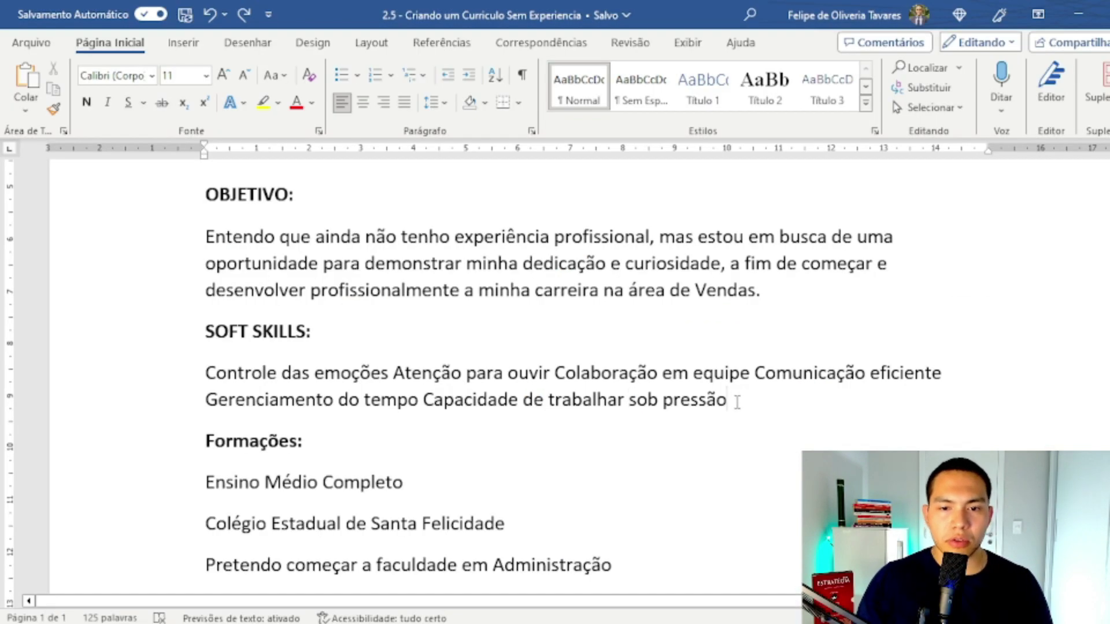
{"action": "left_click_drag", "start_coordinate": [737, 403], "coordinate": [147, 376]}
{"action": "key", "text": "ctrl+v"}
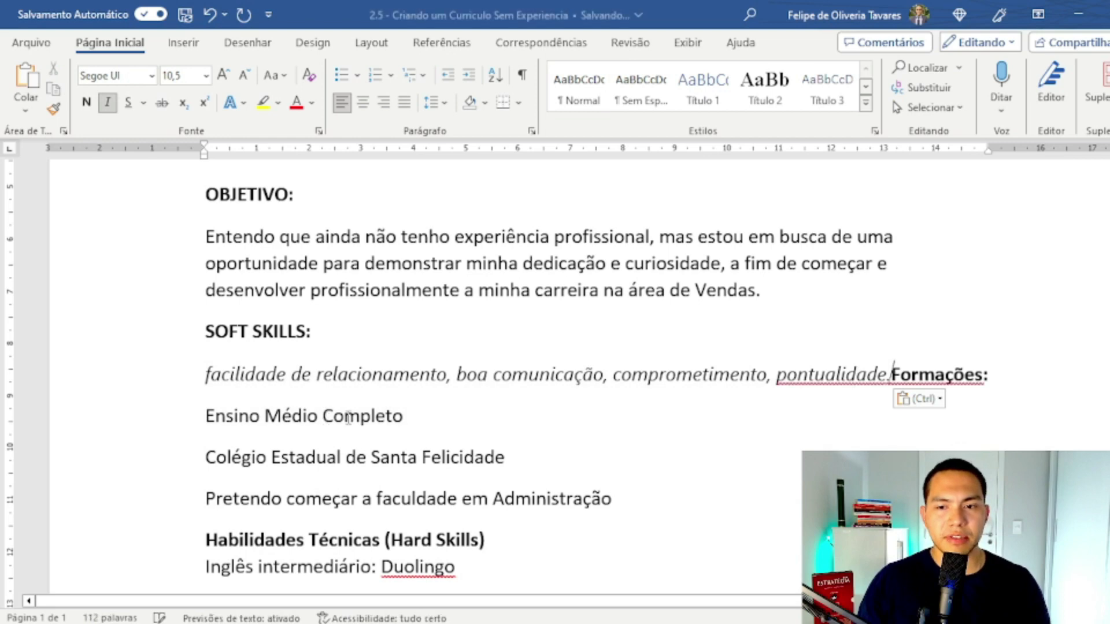
{"action": "key", "text": "Return"}
{"action": "left_click_drag", "start_coordinate": [876, 366], "coordinate": [213, 393]}
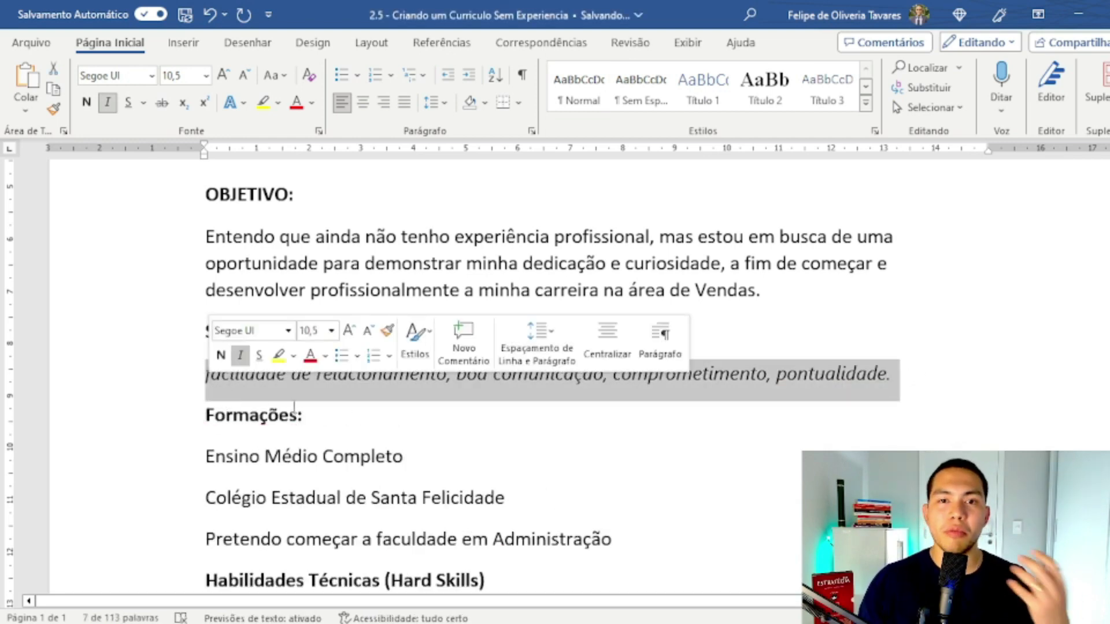
Examine each emotional skill pasted under SOFT SKILLS, from facilidade de relacionamento to pontualidade.
{"action": "left_click", "coordinate": [290, 405]}
{"action": "left_click", "coordinate": [184, 386]}
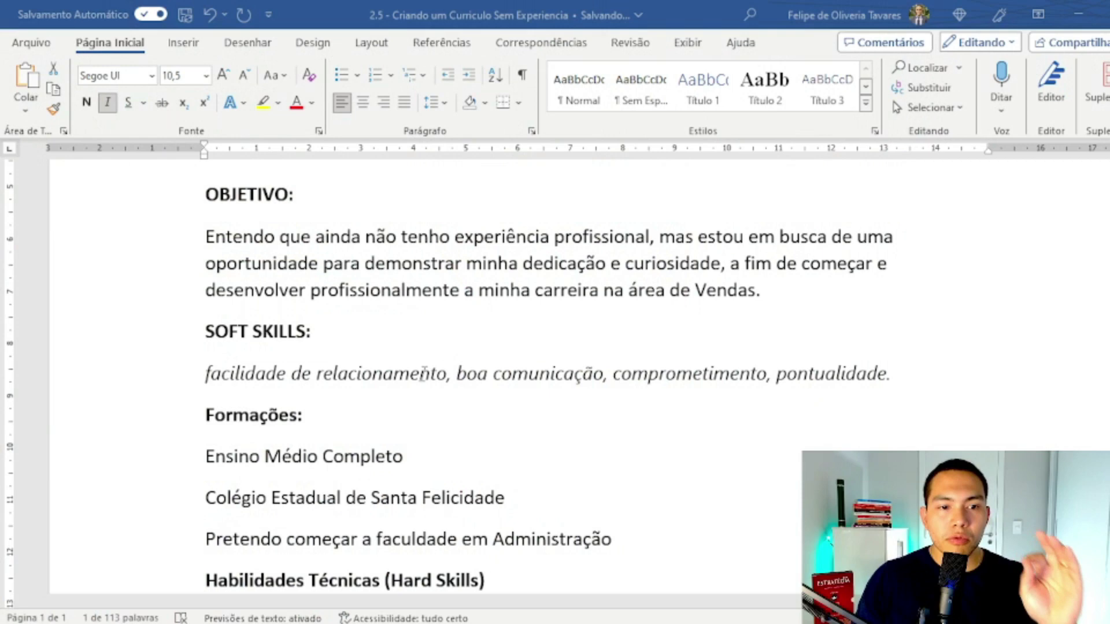
{"action": "left_click", "coordinate": [207, 373]}
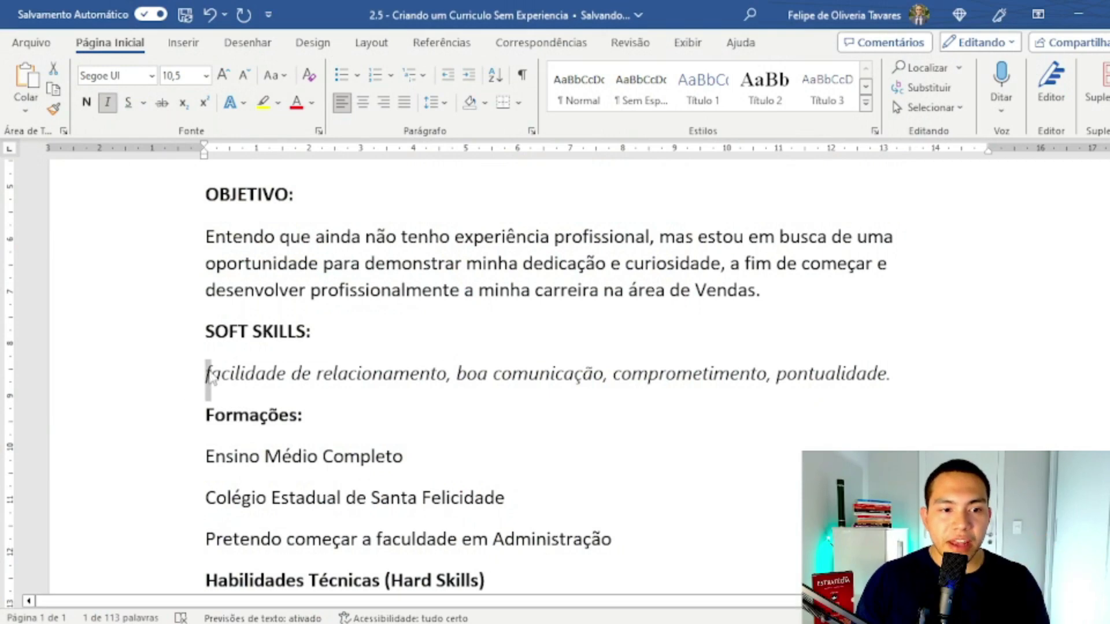
{"action": "left_click_drag", "start_coordinate": [202, 373], "coordinate": [903, 375]}
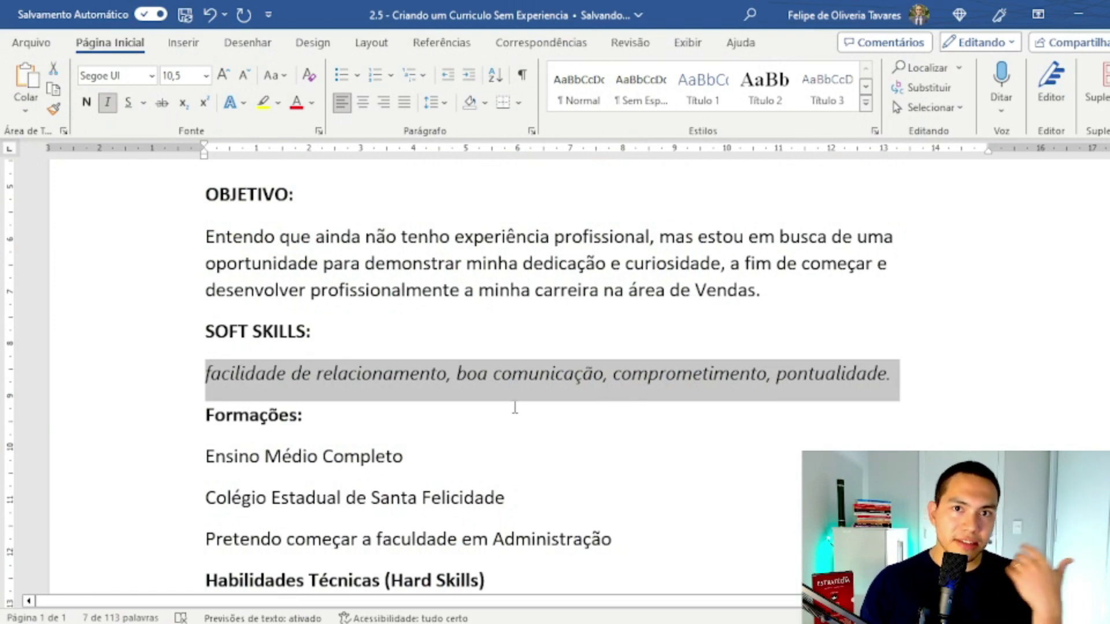
{"action": "left_click", "coordinate": [447, 376]}
{"action": "left_click_drag", "start_coordinate": [455, 374], "coordinate": [552, 375]}
{"action": "left_click", "coordinate": [364, 375]}
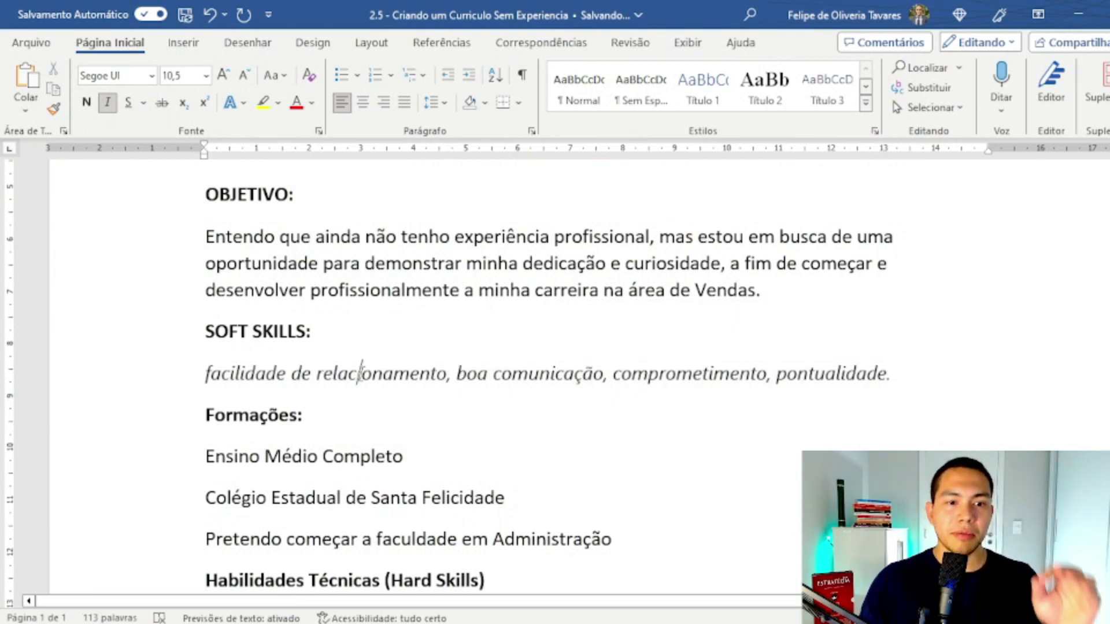
{"action": "left_click_drag", "start_coordinate": [292, 375], "coordinate": [433, 370]}
{"action": "left_click", "coordinate": [211, 374]}
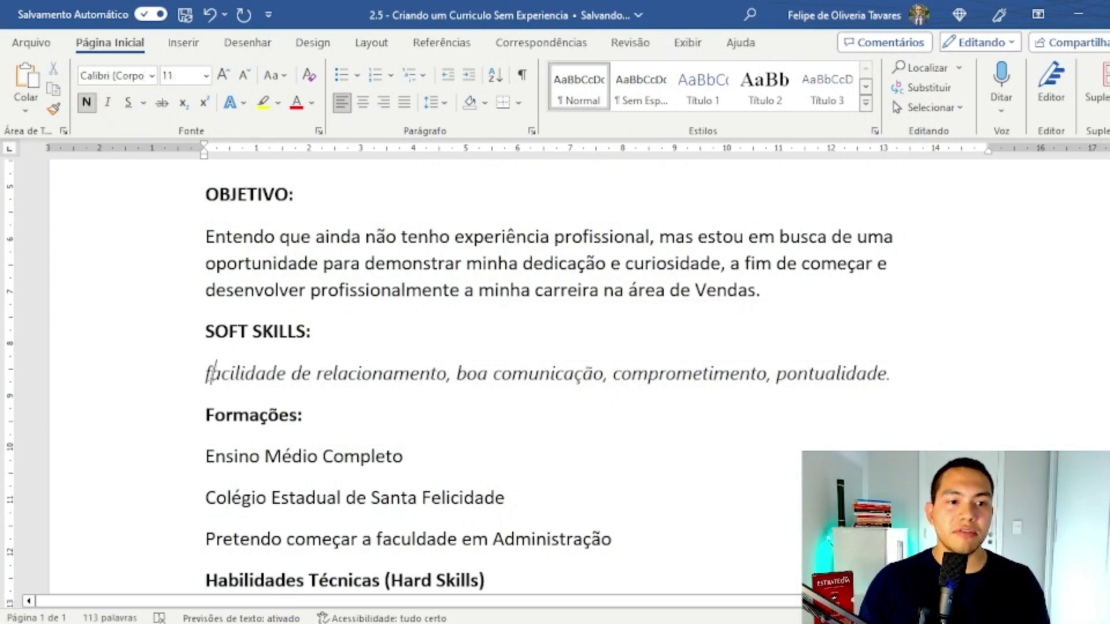
Rewrite the soft skills line as "Tenho um bom relacionamento e uma boa comunicação.", removing comprometimento and pontualidade.
{"action": "left_click_drag", "start_coordinate": [211, 375], "coordinate": [313, 375]}
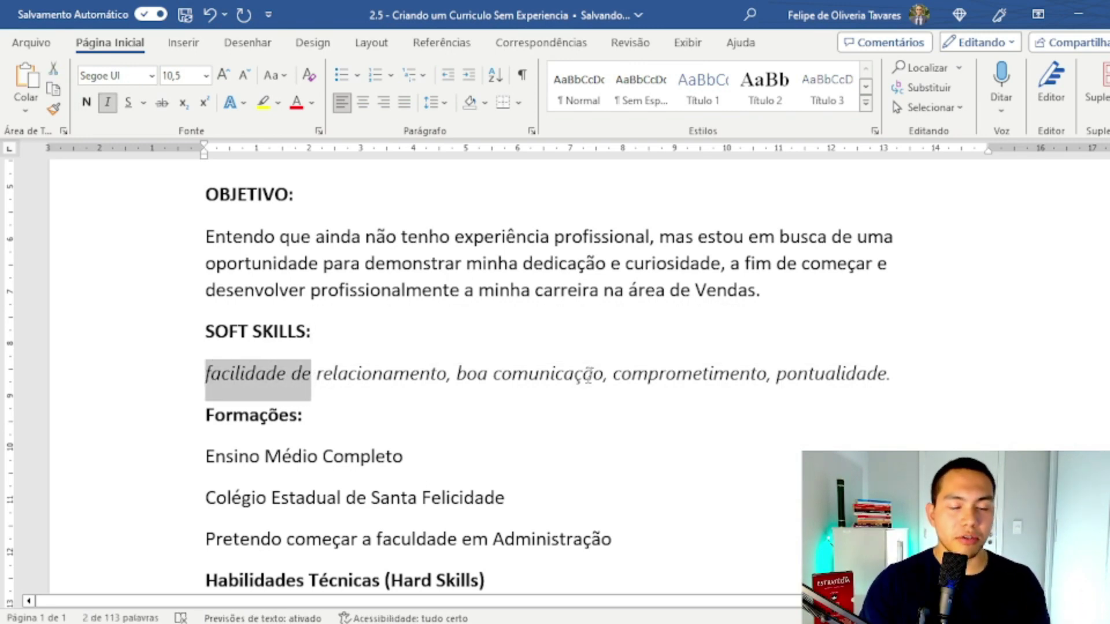
{"action": "type", "text": "Tenho um bo"}
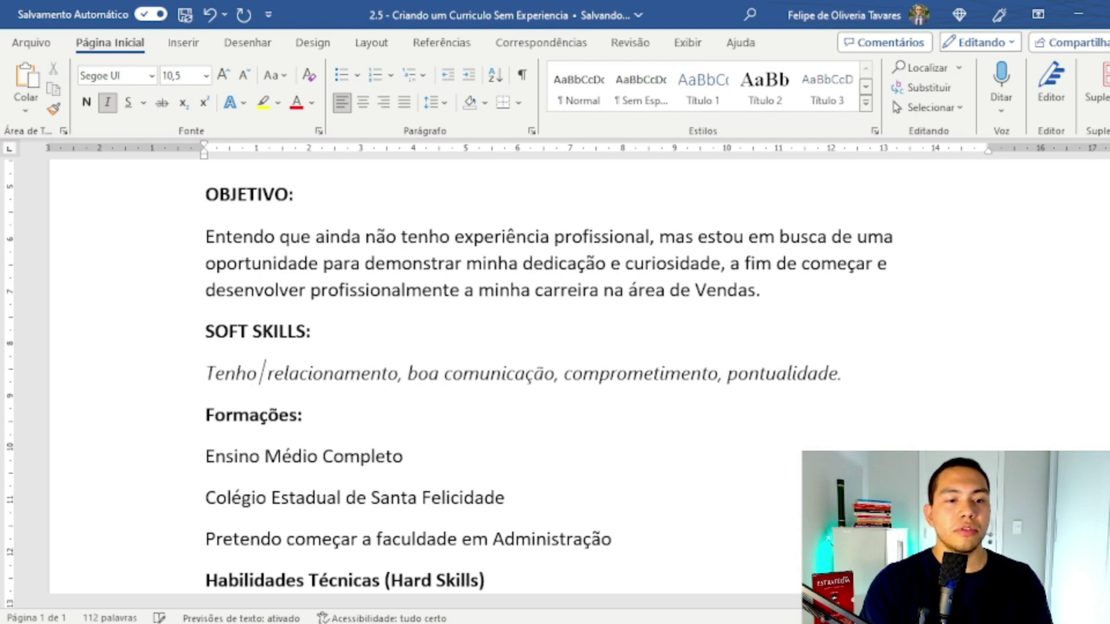
{"action": "type", "text": "m"}
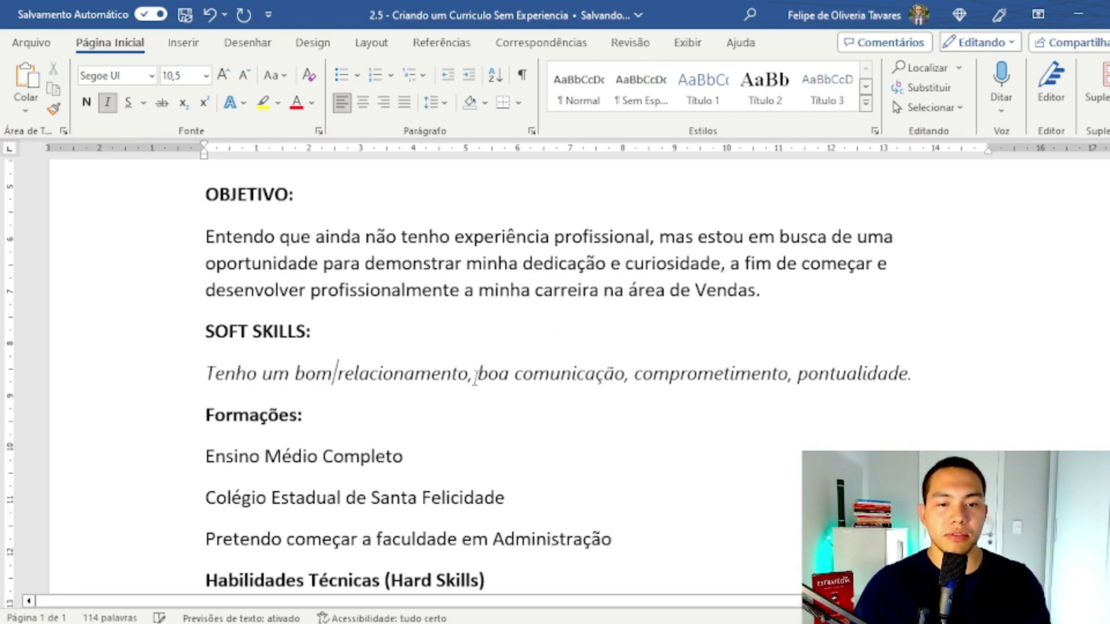
{"action": "key", "text": "BackSpace"}
{"action": "type", "text": "e uma"}
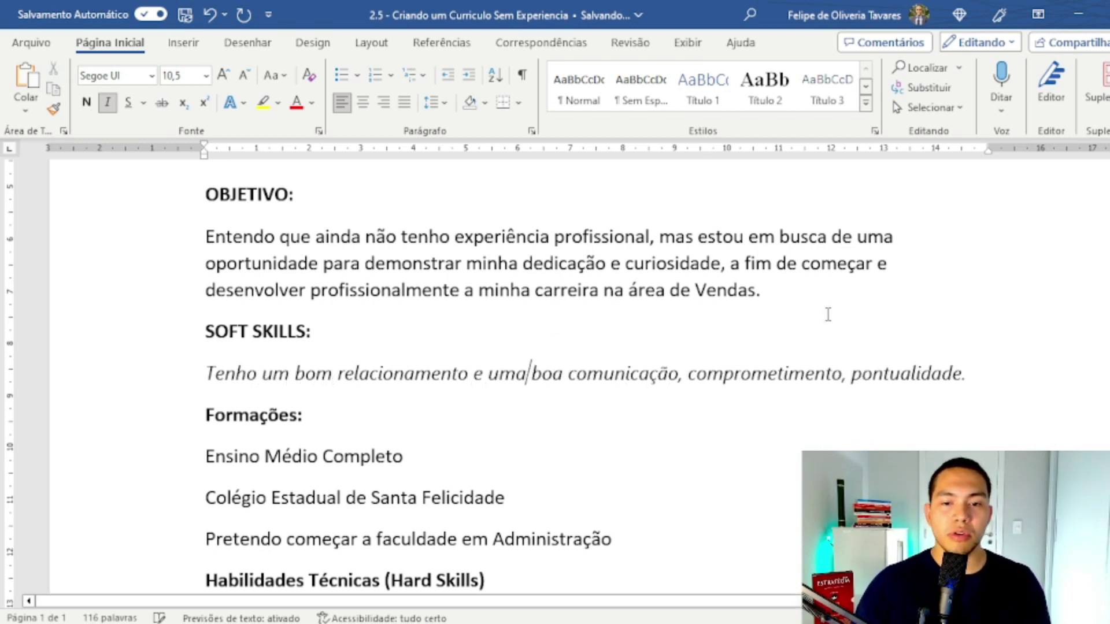
{"action": "left_click_drag", "start_coordinate": [684, 374], "coordinate": [1009, 365]}
{"action": "type", "text": "."}
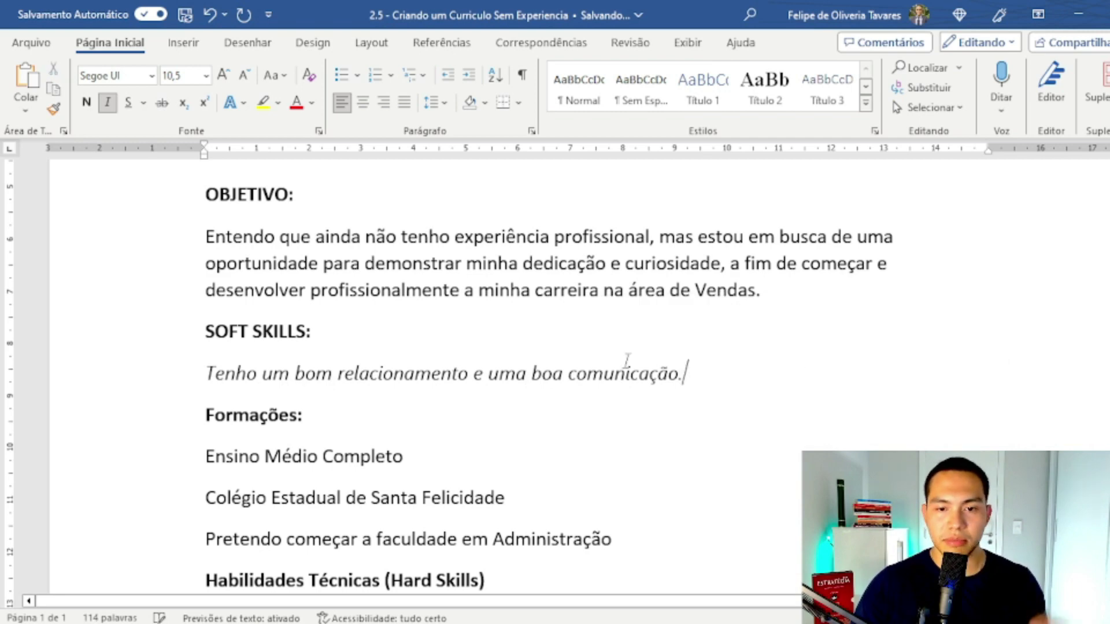
{"action": "key", "text": "Up"}
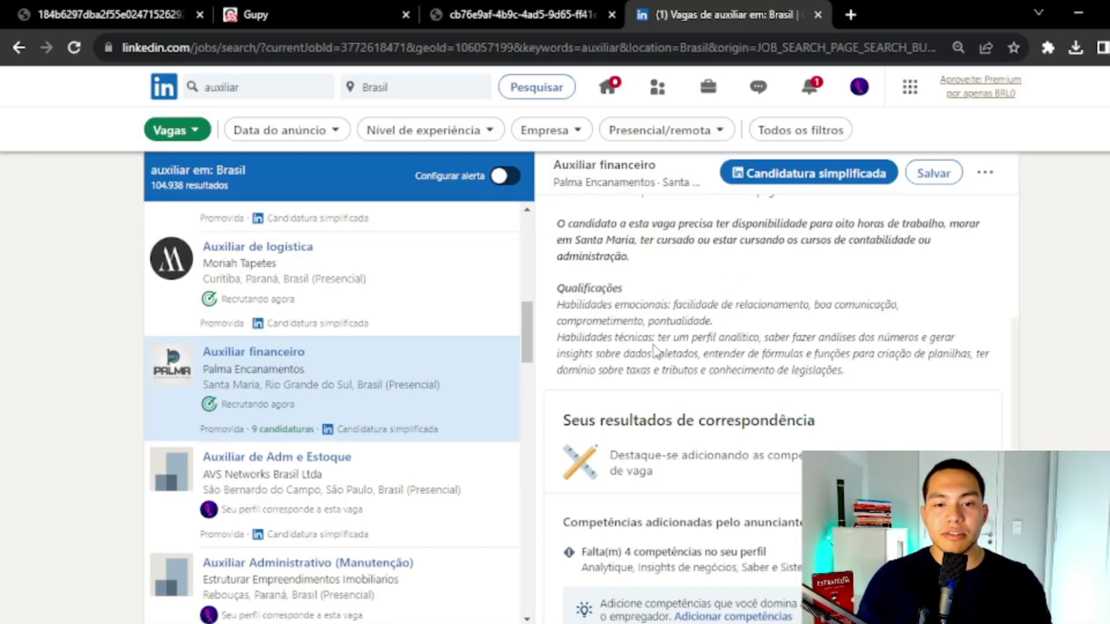
Compare the "Habilidades técnicas" in the Auxiliar financeiro vacancy on LinkedIn with the Habilidades Técnicas (Hard Skills) section of the résumé in Word.
{"action": "left_click_drag", "start_coordinate": [662, 342], "coordinate": [970, 354]}
{"action": "left_click", "coordinate": [854, 379]}
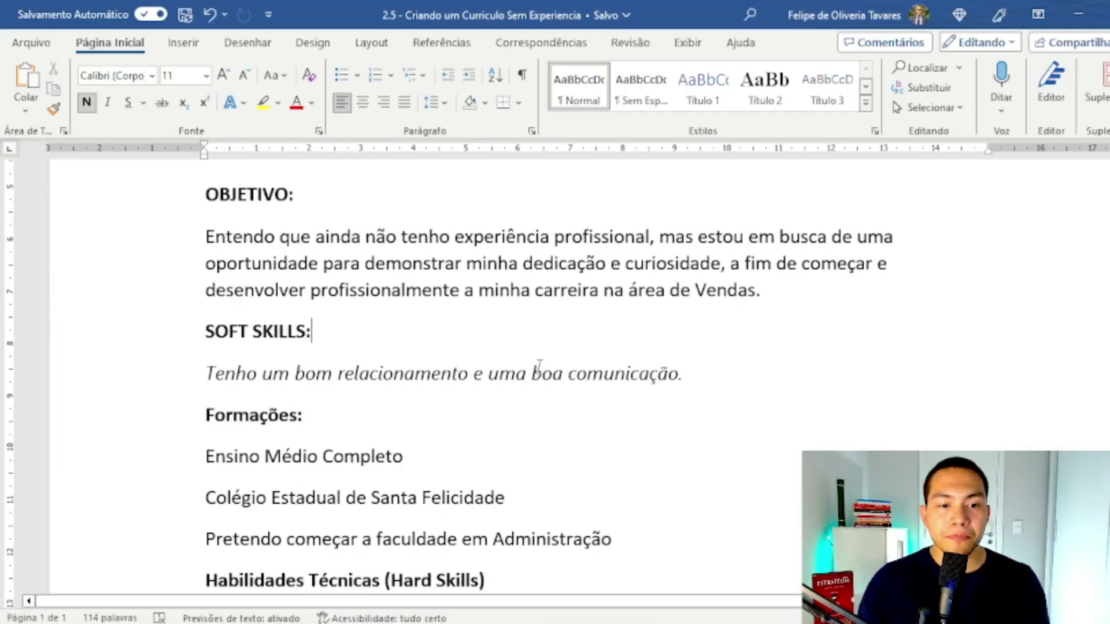
{"action": "scroll", "coordinate": [501, 372], "scroll_direction": "down", "scroll_amount": 9}
{"action": "scroll", "coordinate": [265, 298], "scroll_direction": "up", "scroll_amount": 5}
{"action": "left_click_drag", "start_coordinate": [205, 322], "coordinate": [382, 334]}
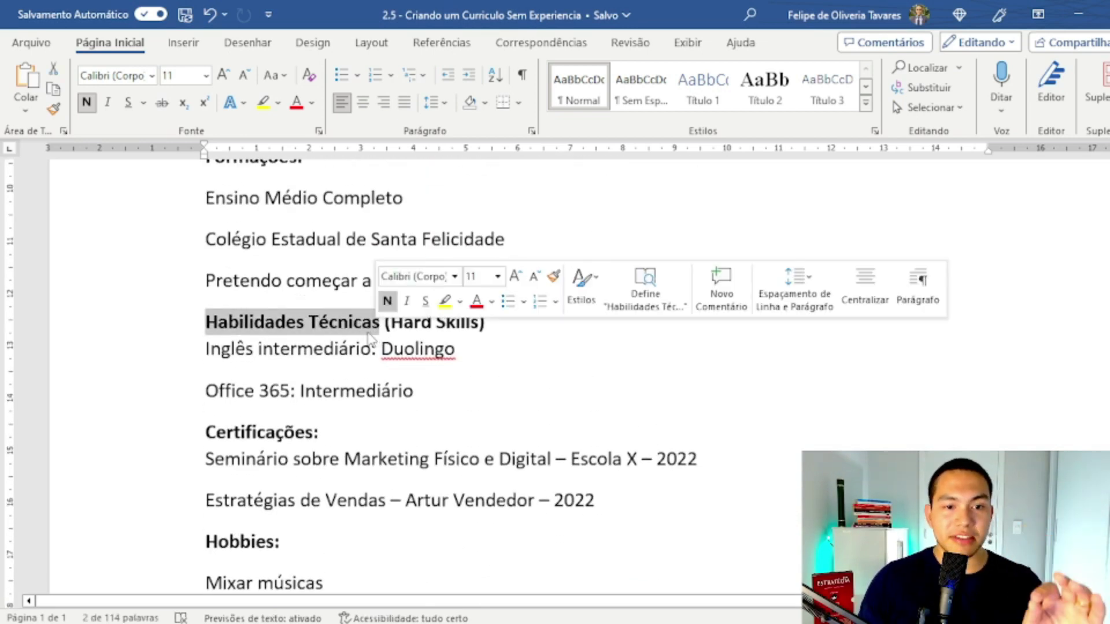
{"action": "left_click", "coordinate": [373, 323]}
{"action": "left_click_drag", "start_coordinate": [382, 323], "coordinate": [206, 322]}
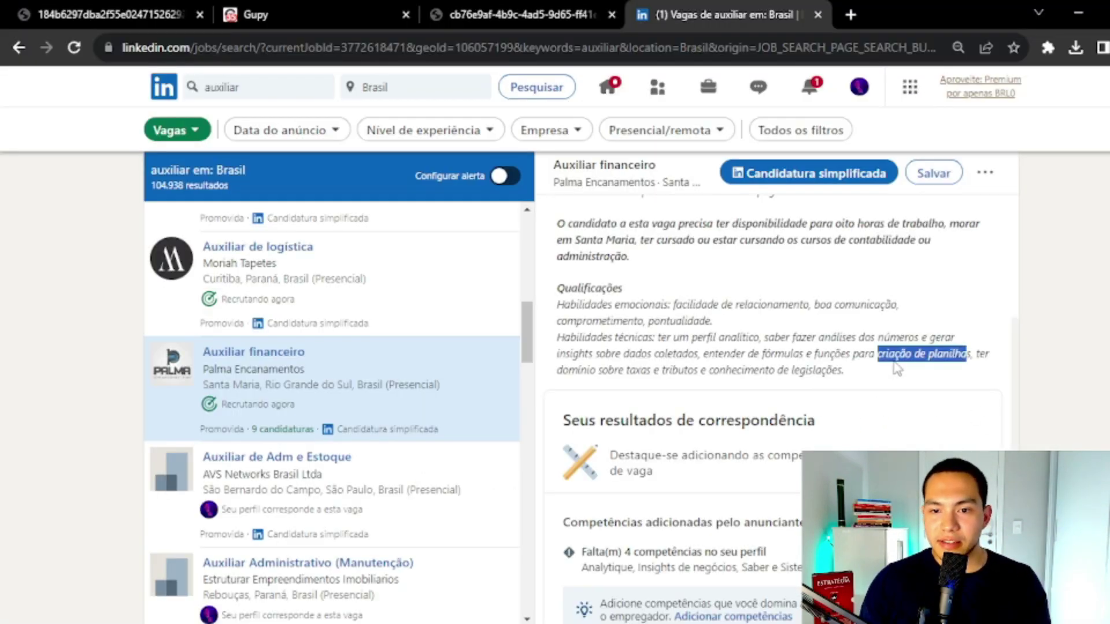
{"action": "left_click", "coordinate": [707, 348]}
{"action": "left_click_drag", "start_coordinate": [580, 339], "coordinate": [657, 339]}
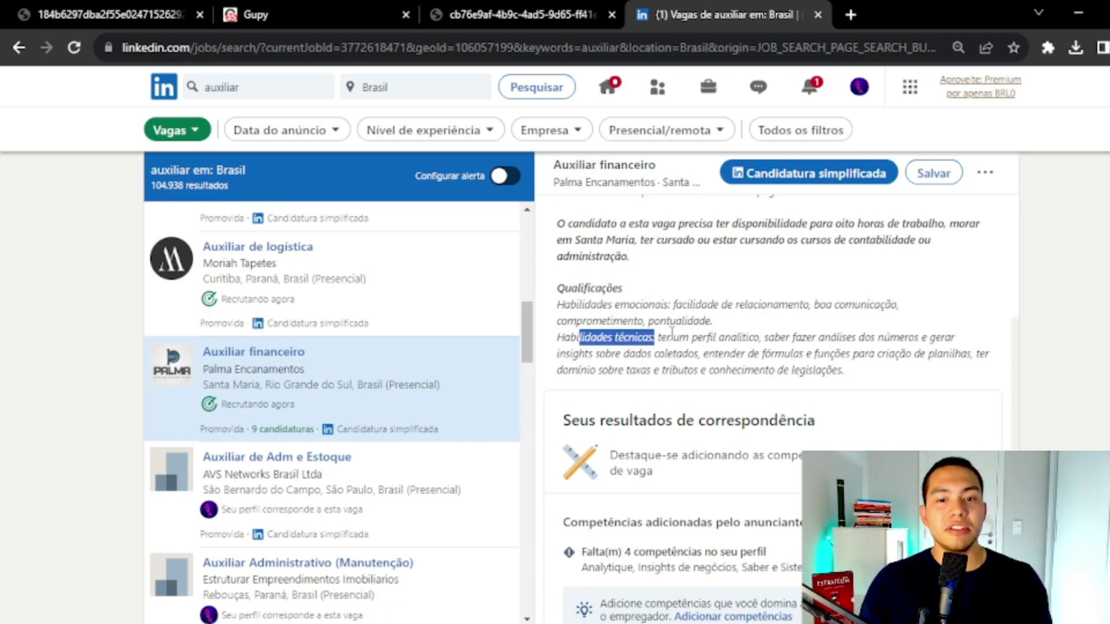
{"action": "left_click", "coordinate": [663, 346]}
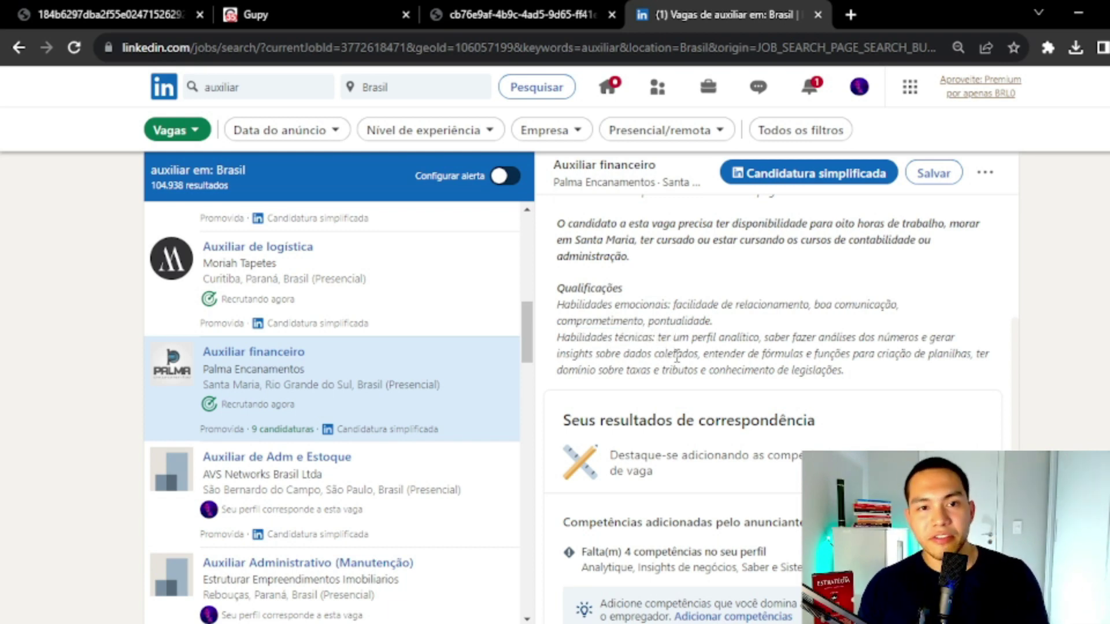
Check the vacancy's spreadsheet requirement on LinkedIn and replace "Office 365" with "Excel" in the hard skills of the Word résumé.
{"action": "key", "text": "alt+Tab"}
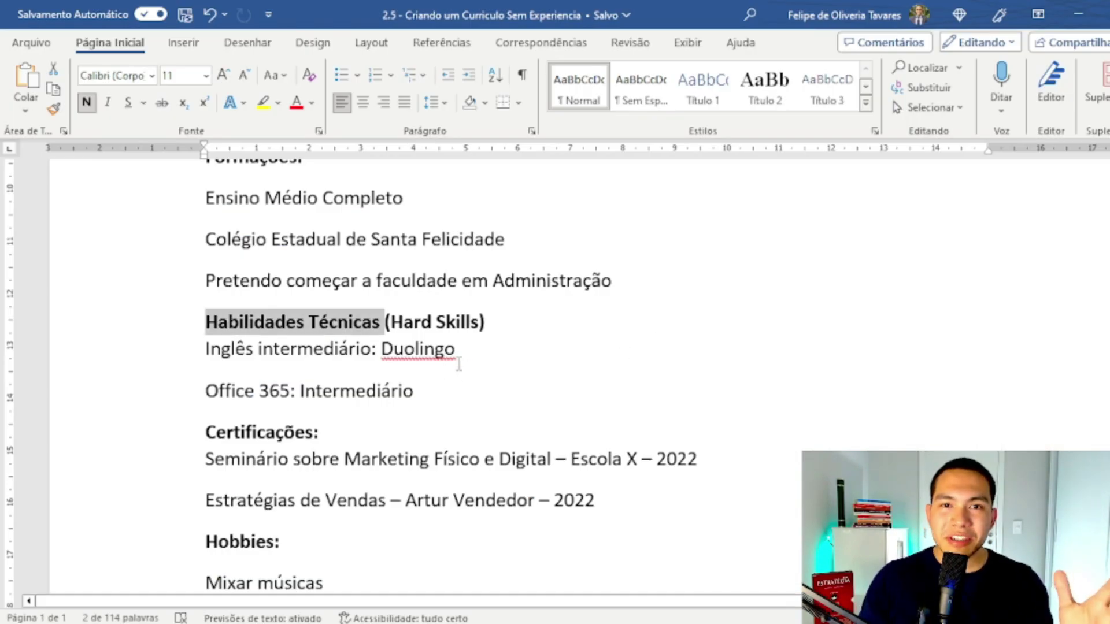
{"action": "left_click", "coordinate": [425, 315]}
{"action": "left_click", "coordinate": [163, 398]}
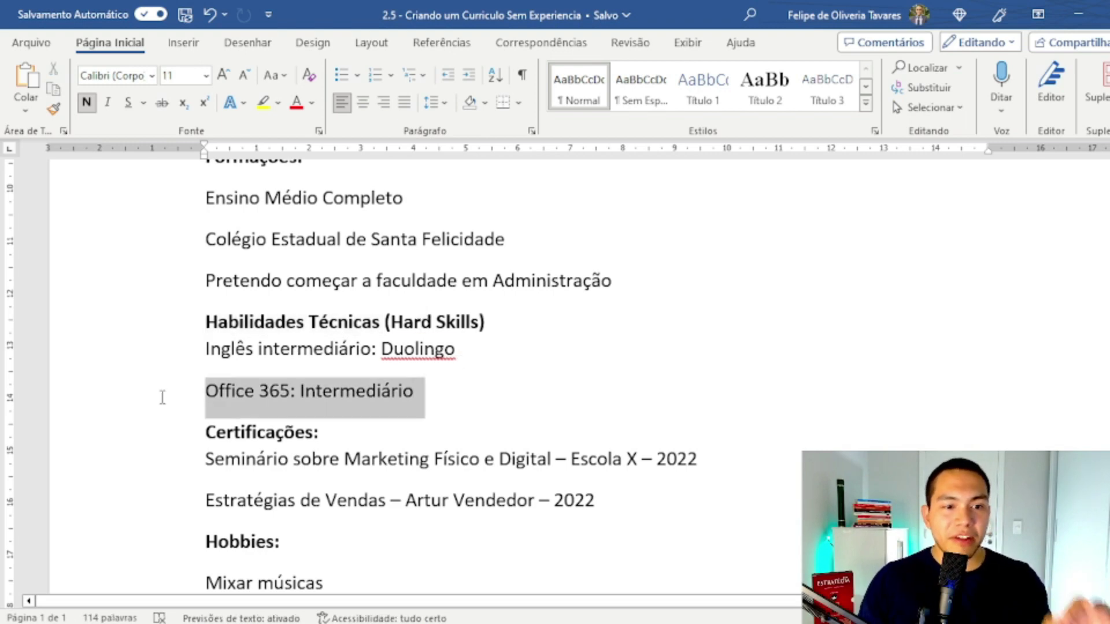
{"action": "left_click", "coordinate": [293, 394]}
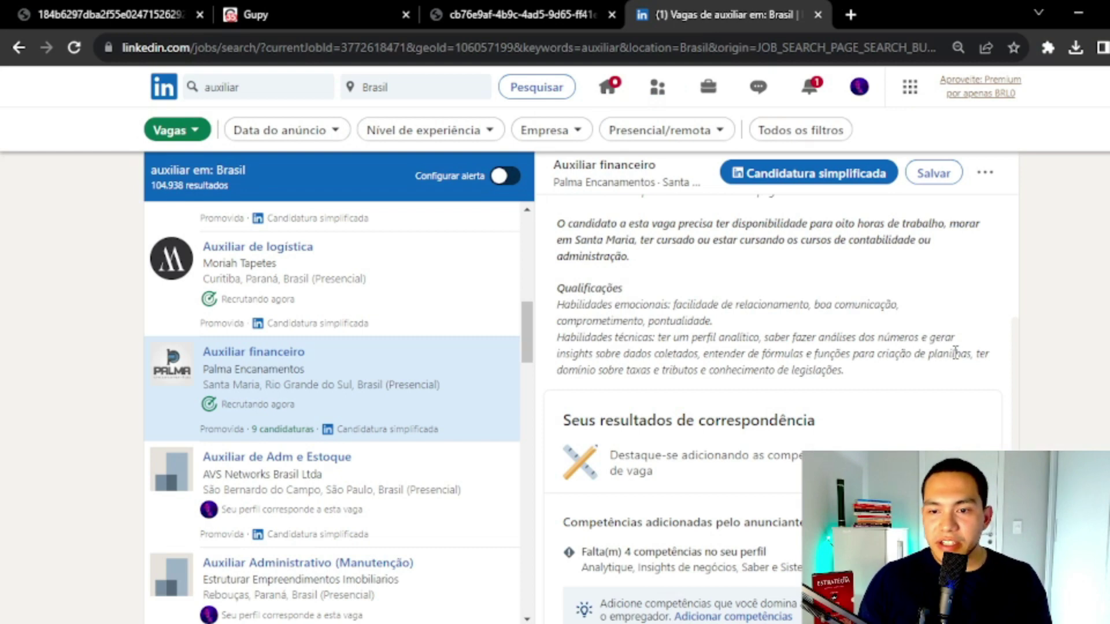
{"action": "double_click", "coordinate": [955, 352]}
{"action": "key", "text": "alt+Tab"}
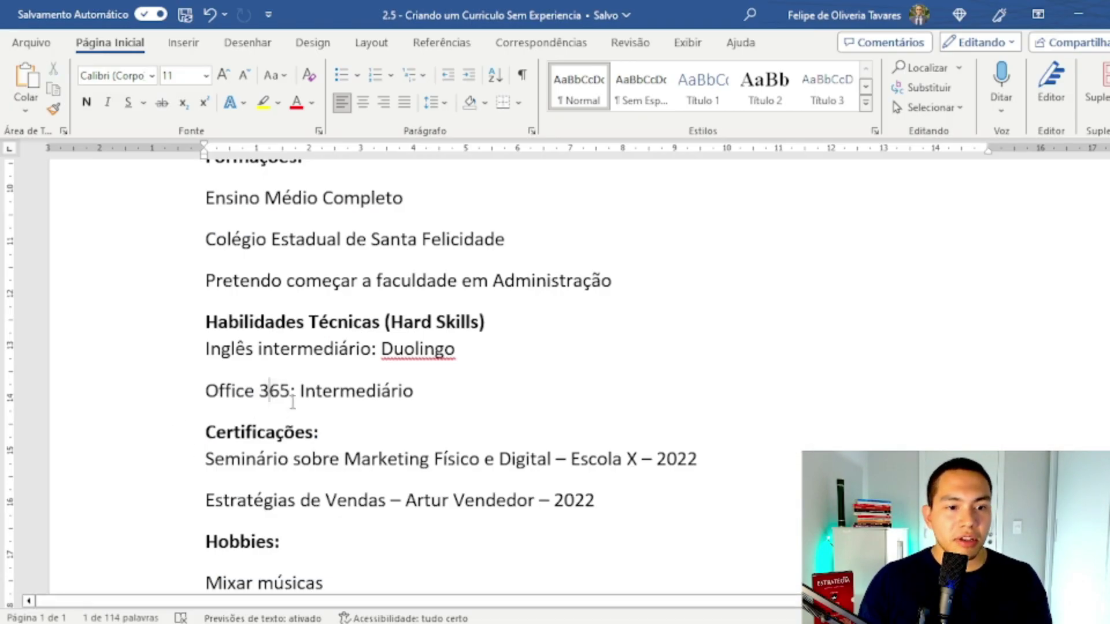
{"action": "left_click_drag", "start_coordinate": [291, 394], "coordinate": [178, 395]}
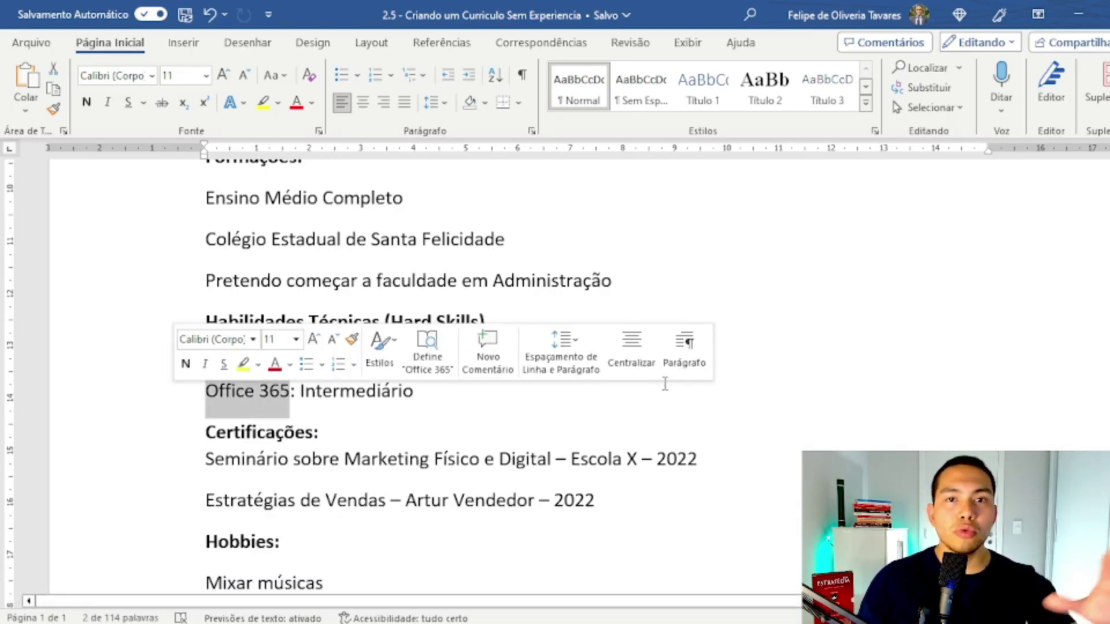
{"action": "type", "text": "Excel"}
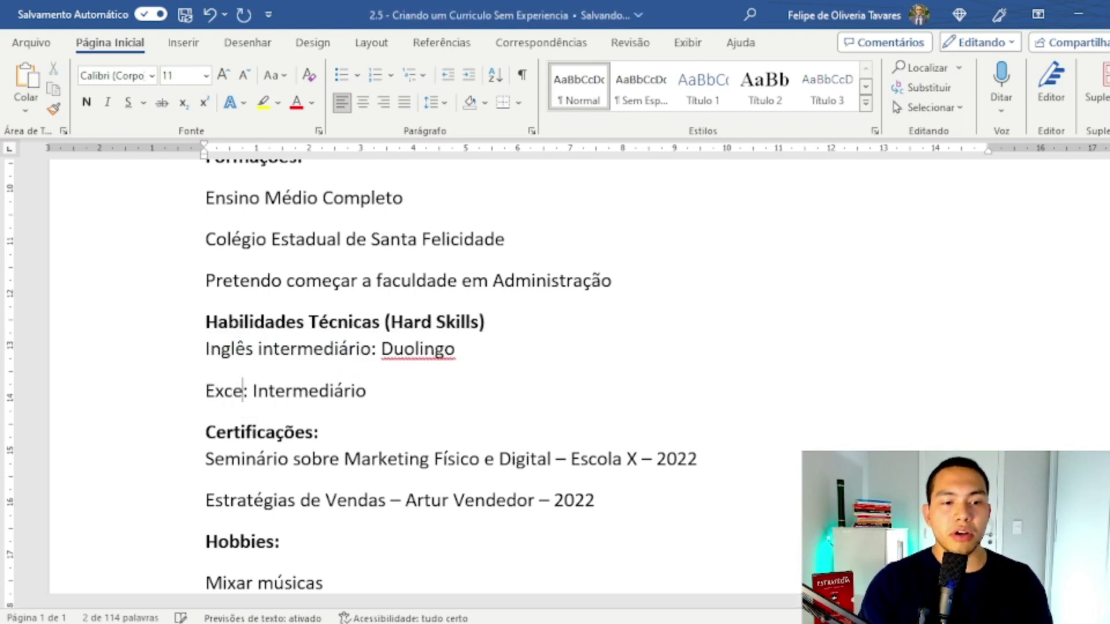
{"action": "left_click", "coordinate": [181, 388]}
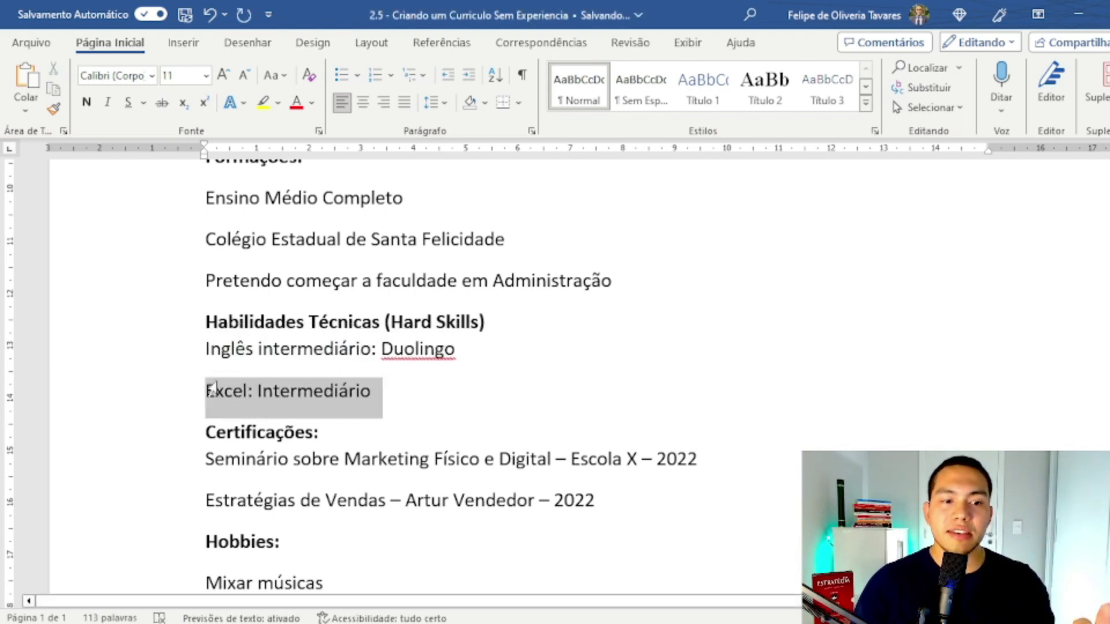
{"action": "left_click", "coordinate": [267, 388]}
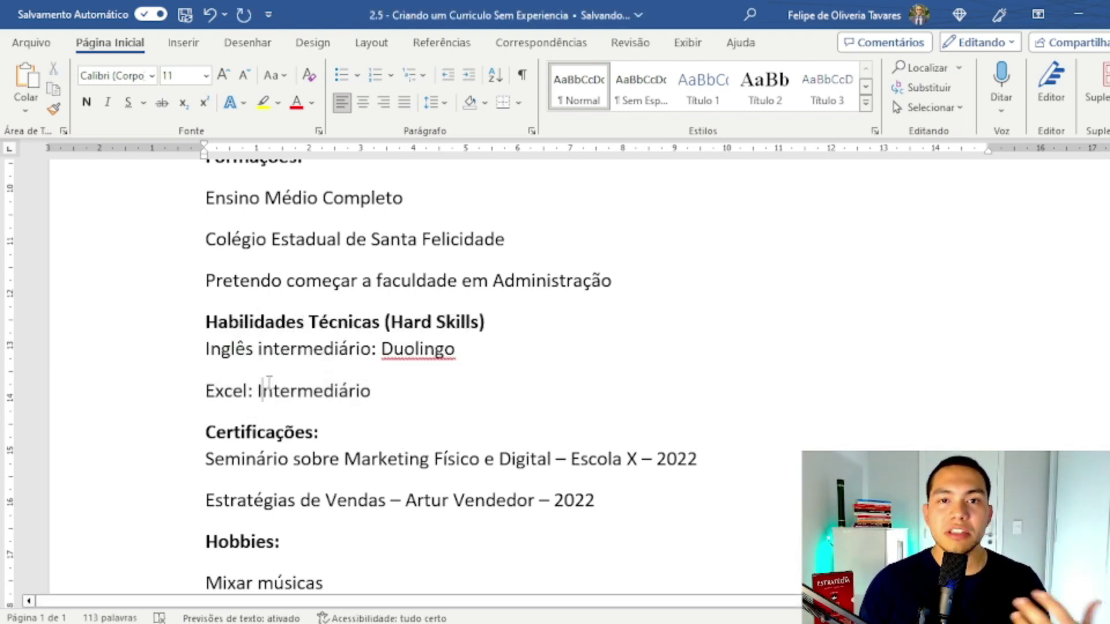
Replace the OBJETIVO paragraph with the copied text about Excel, number analysis and the Auxiliar financeiro vacancy at Empresa X, keeping SOFT SKILLS on its own line.
{"action": "scroll", "coordinate": [326, 378], "scroll_direction": "up", "scroll_amount": 5}
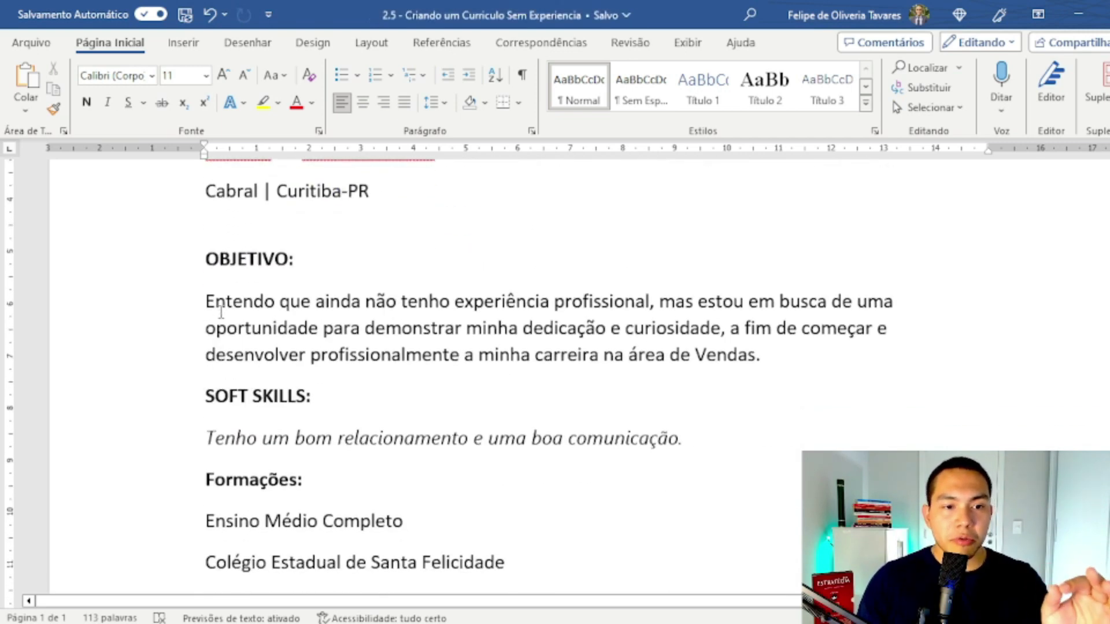
{"action": "left_click_drag", "start_coordinate": [217, 303], "coordinate": [733, 357]}
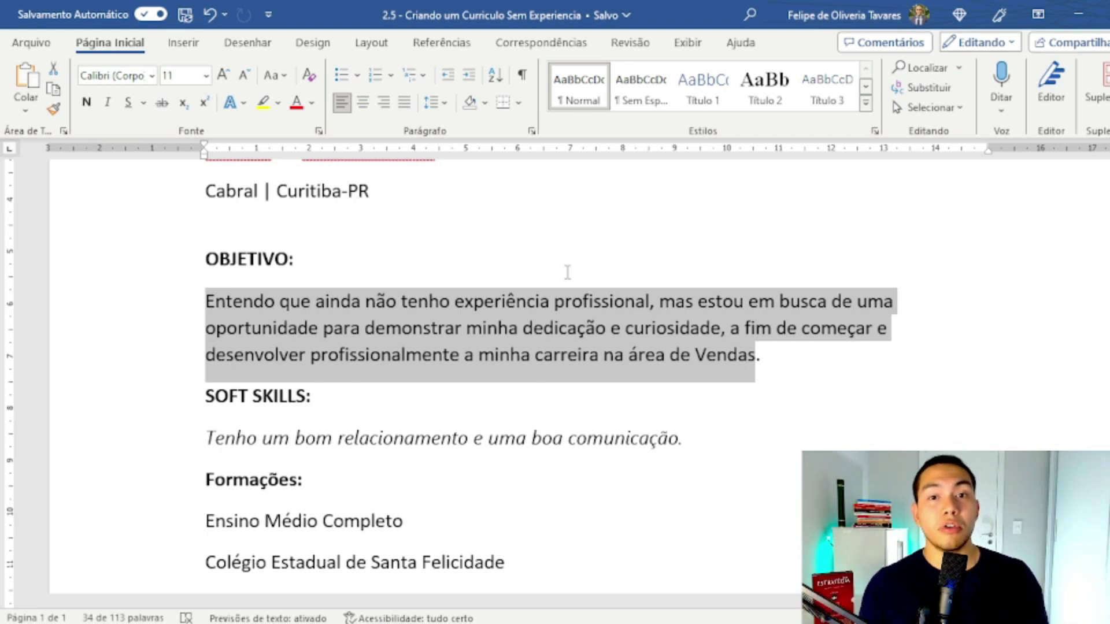
{"action": "triple_click", "coordinate": [617, 322]}
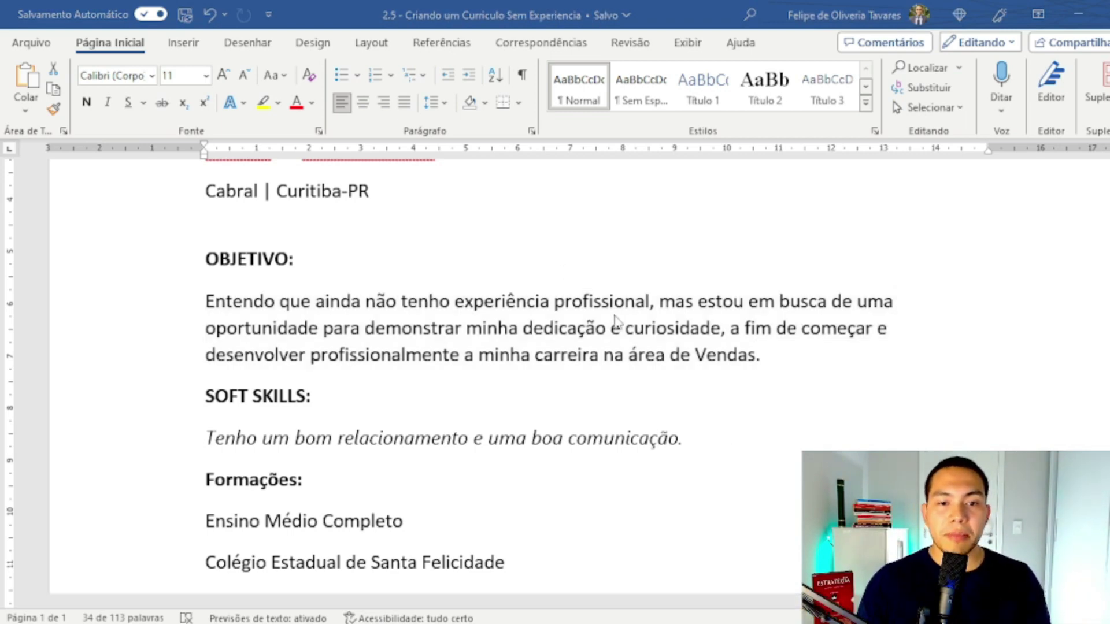
{"action": "left_click", "coordinate": [749, 360]}
{"action": "triple_click", "coordinate": [750, 359]}
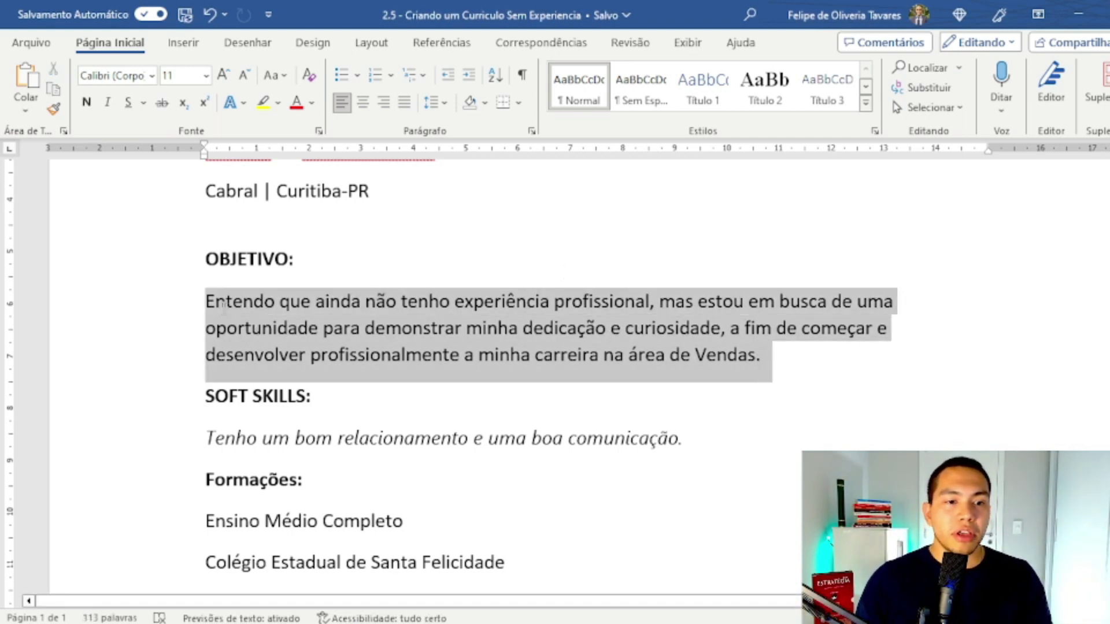
{"action": "left_click", "coordinate": [568, 367]}
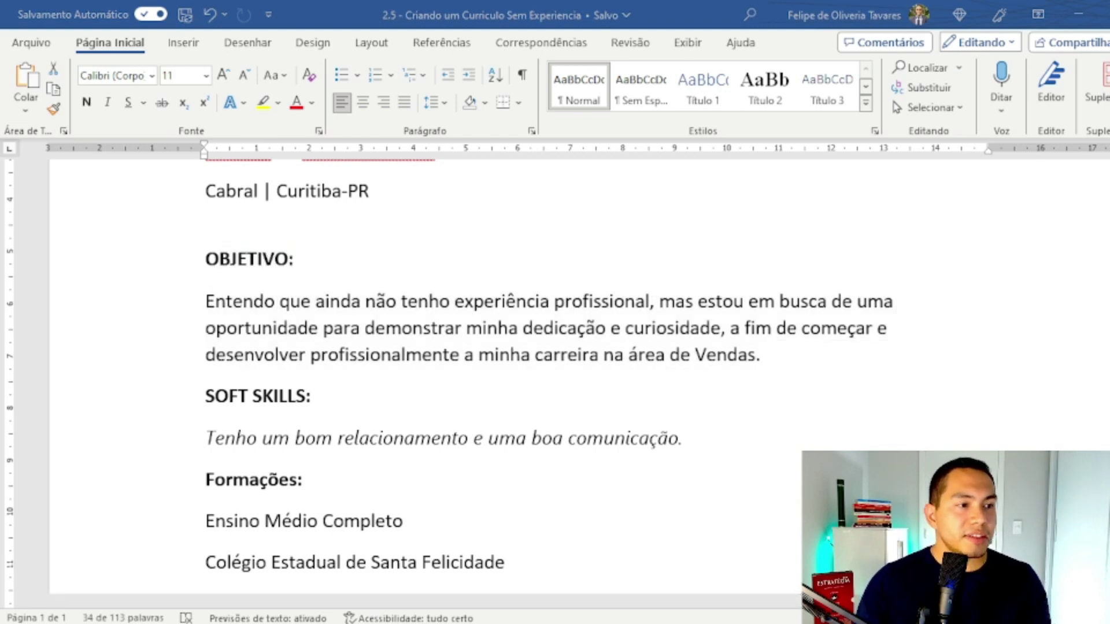
{"action": "triple_click", "coordinate": [772, 364]}
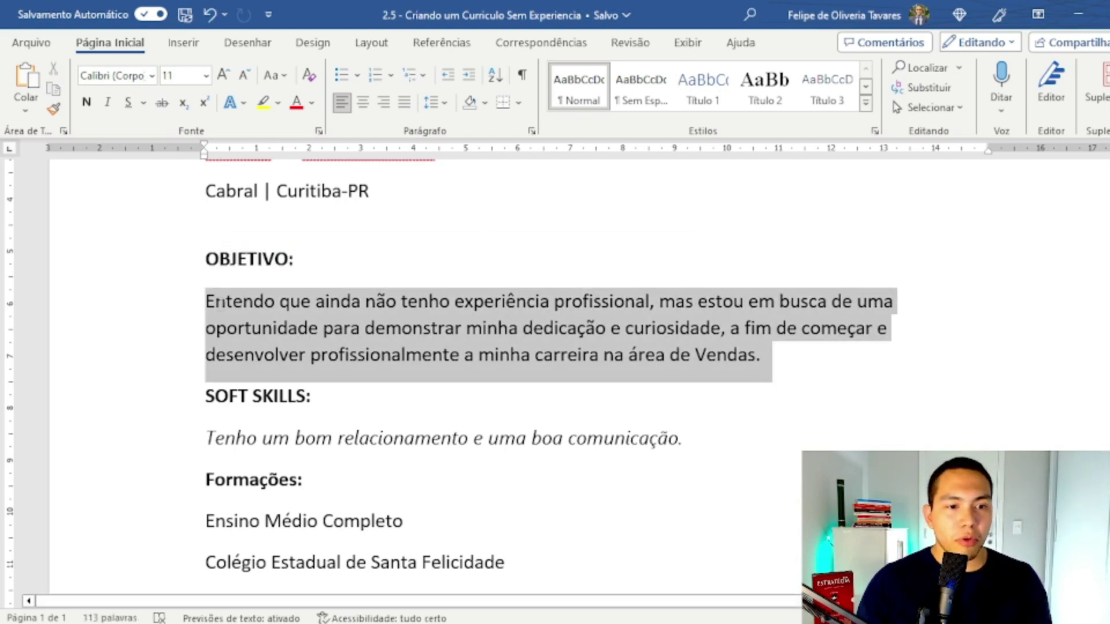
{"action": "right_click", "coordinate": [333, 319]}
{"action": "left_click", "coordinate": [373, 380]}
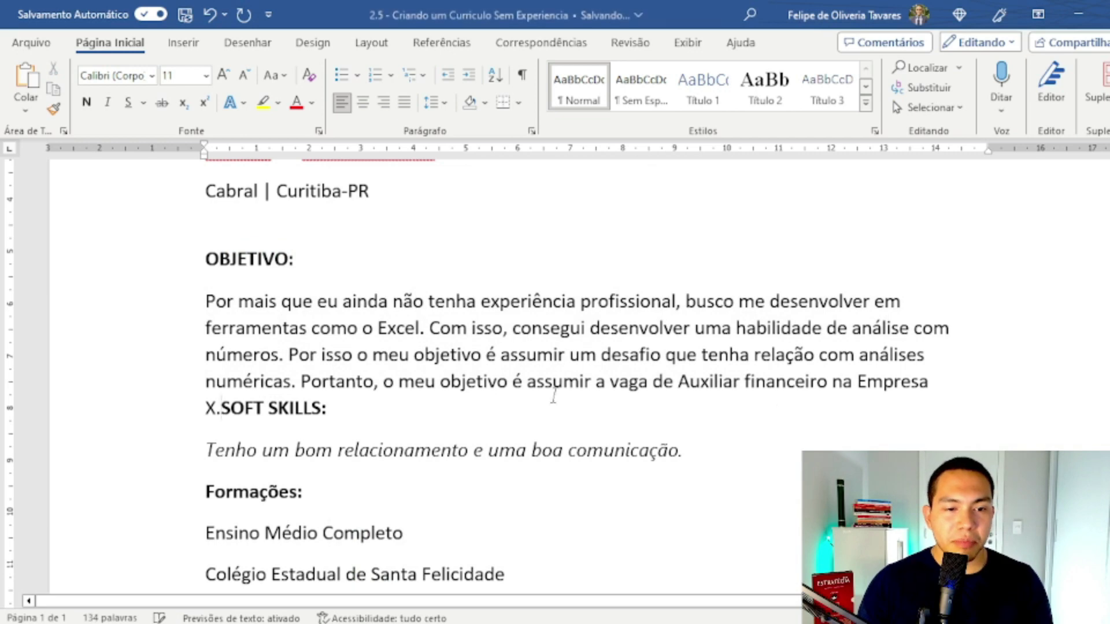
{"action": "key", "text": "Return"}
Review the rewritten OBJETIVO paragraph sentence by sentence, from the Excel and number analysis statements to the Auxiliar financeiro vacancy at Empresa X.
{"action": "left_click_drag", "start_coordinate": [205, 301], "coordinate": [587, 328]}
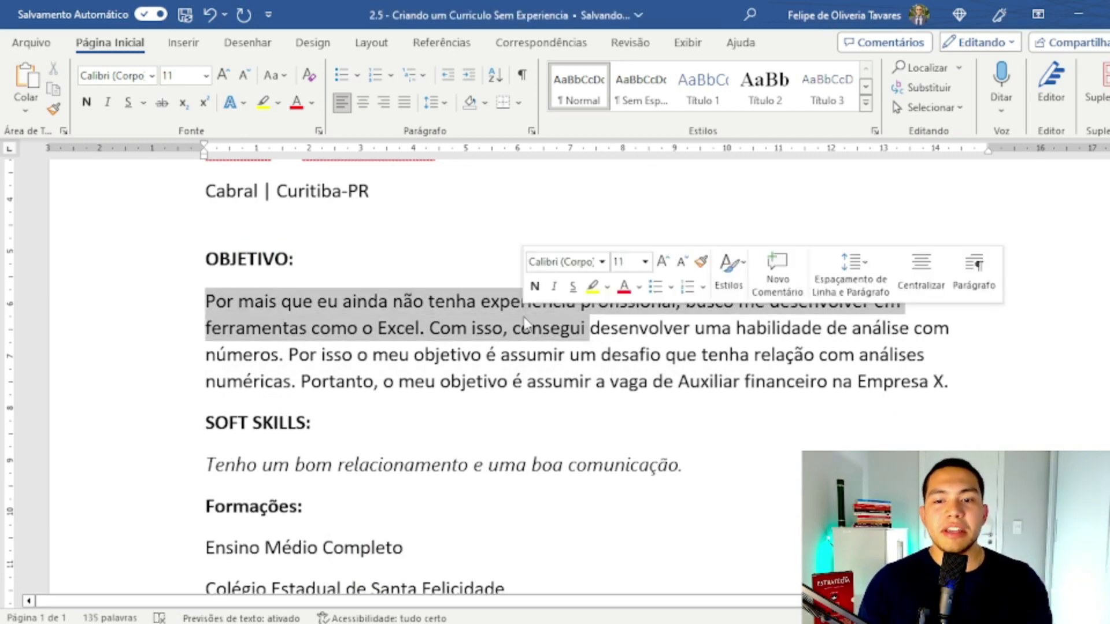
{"action": "left_click", "coordinate": [435, 333]}
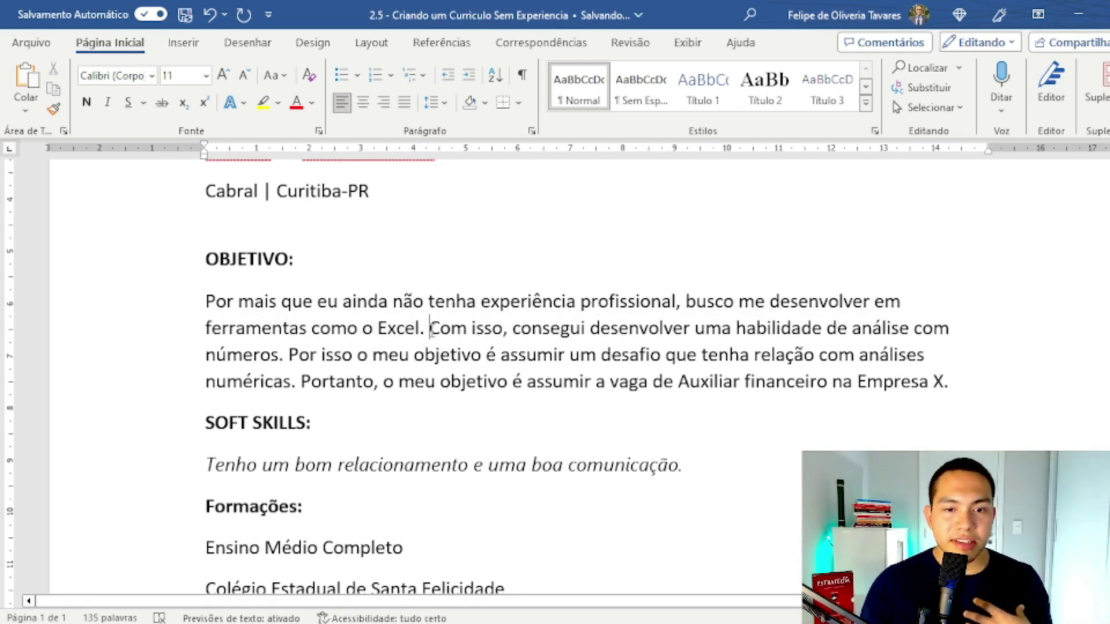
{"action": "left_click_drag", "start_coordinate": [431, 330], "coordinate": [611, 341]}
{"action": "left_click", "coordinate": [754, 355]}
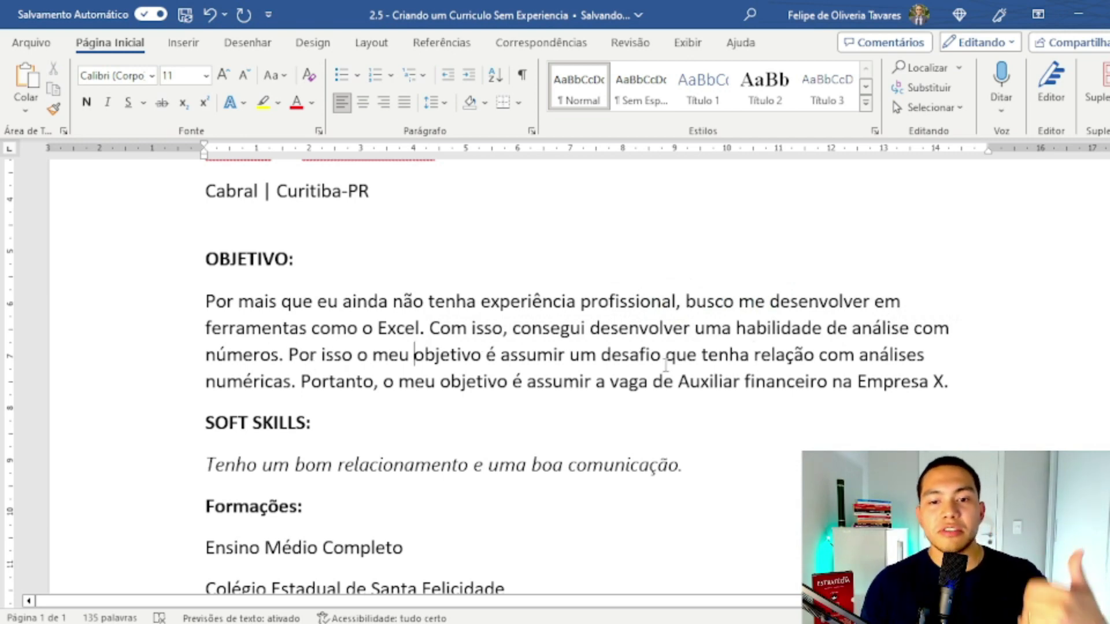
{"action": "left_click_drag", "start_coordinate": [717, 356], "coordinate": [296, 383]}
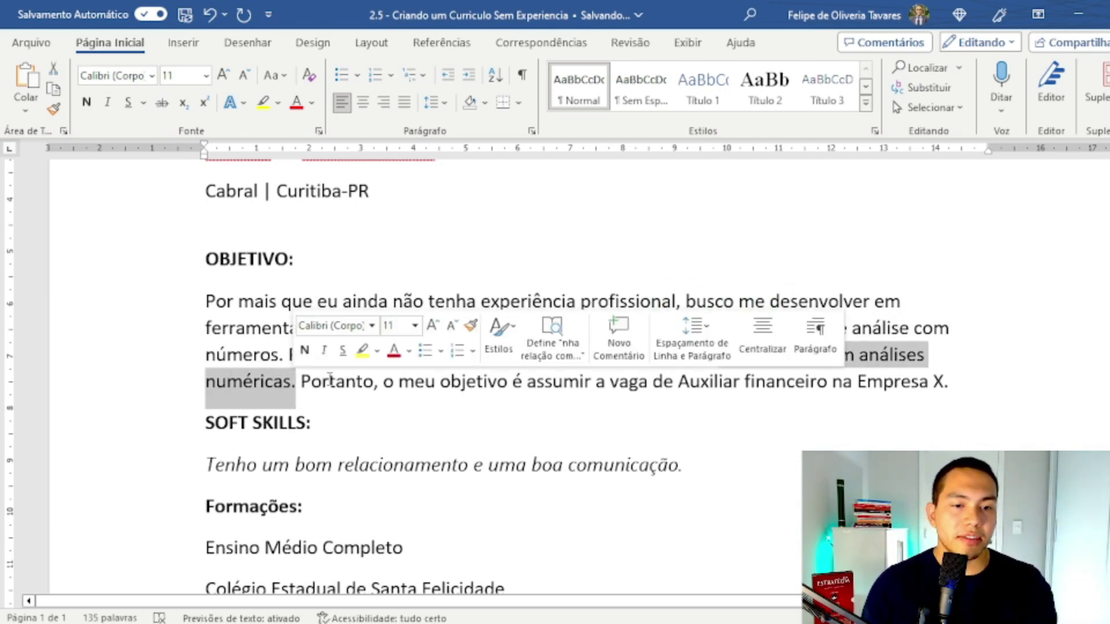
{"action": "left_click", "coordinate": [330, 381]}
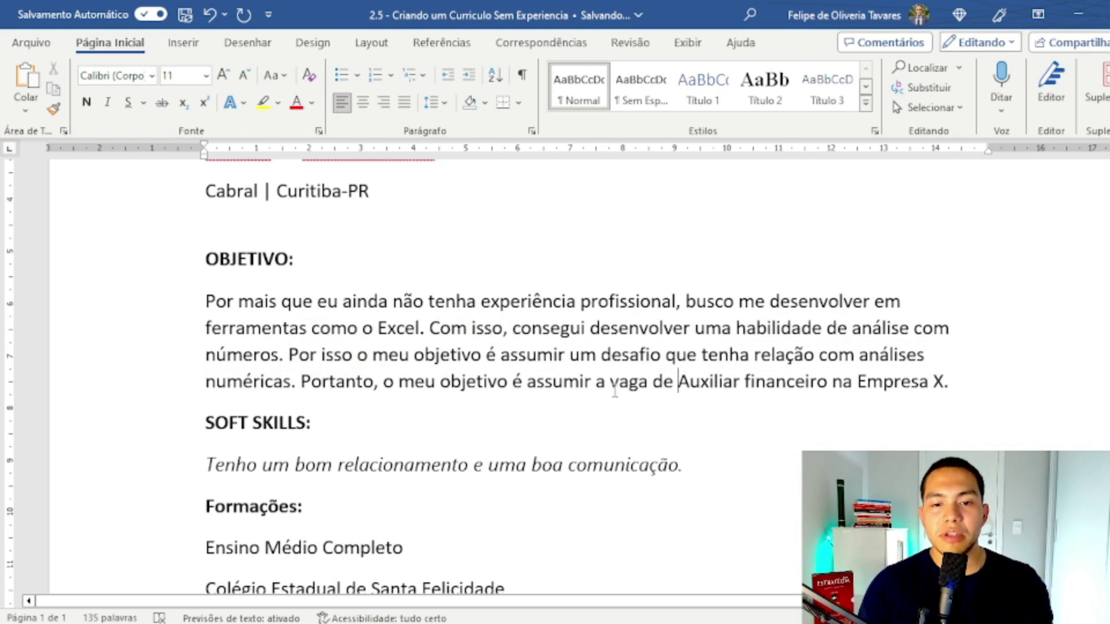
{"action": "left_click_drag", "start_coordinate": [615, 392], "coordinate": [830, 383]}
{"action": "left_click_drag", "start_coordinate": [966, 384], "coordinate": [173, 301]}
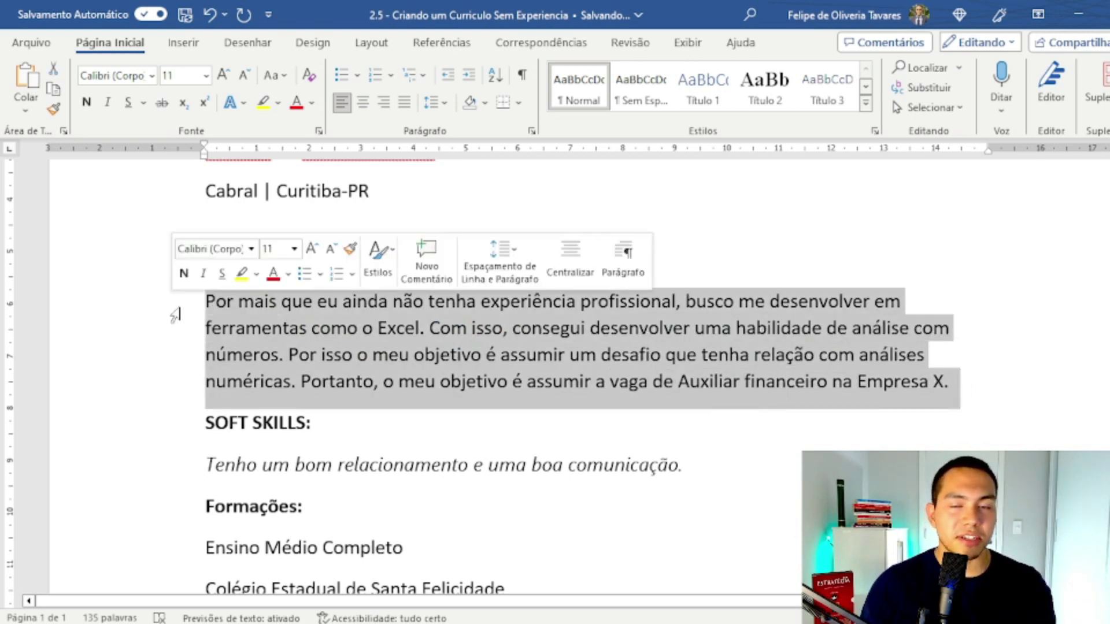
{"action": "left_click", "coordinate": [571, 367]}
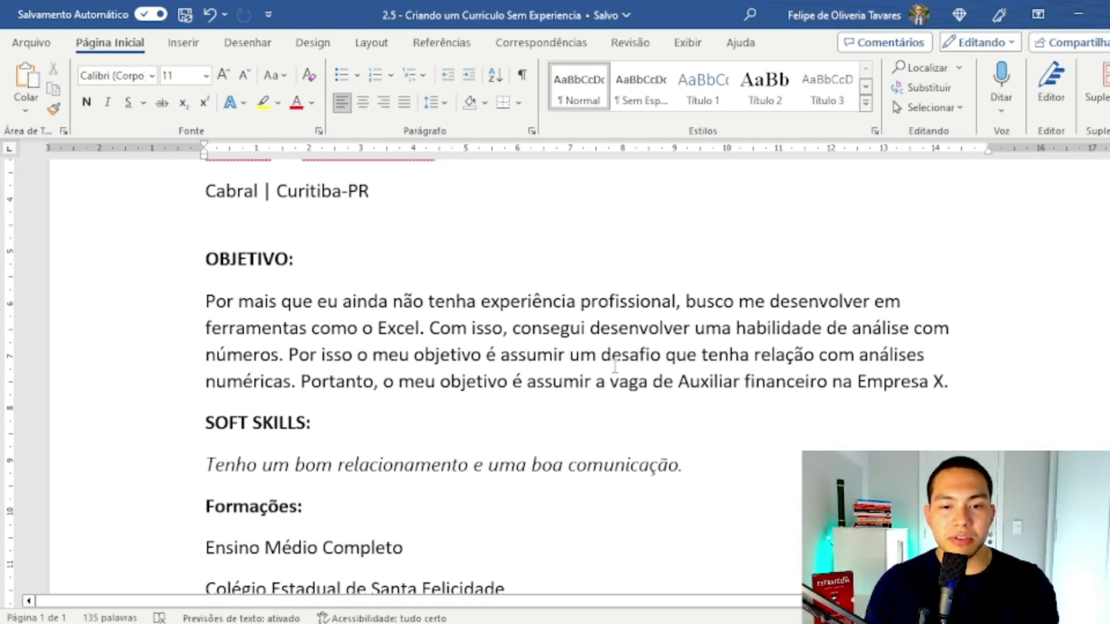
Check the objective's closing mention of the Auxiliar financeiro vacancy against the "Sobre a vaga" description on LinkedIn.
{"action": "left_click_drag", "start_coordinate": [625, 377], "coordinate": [950, 396]}
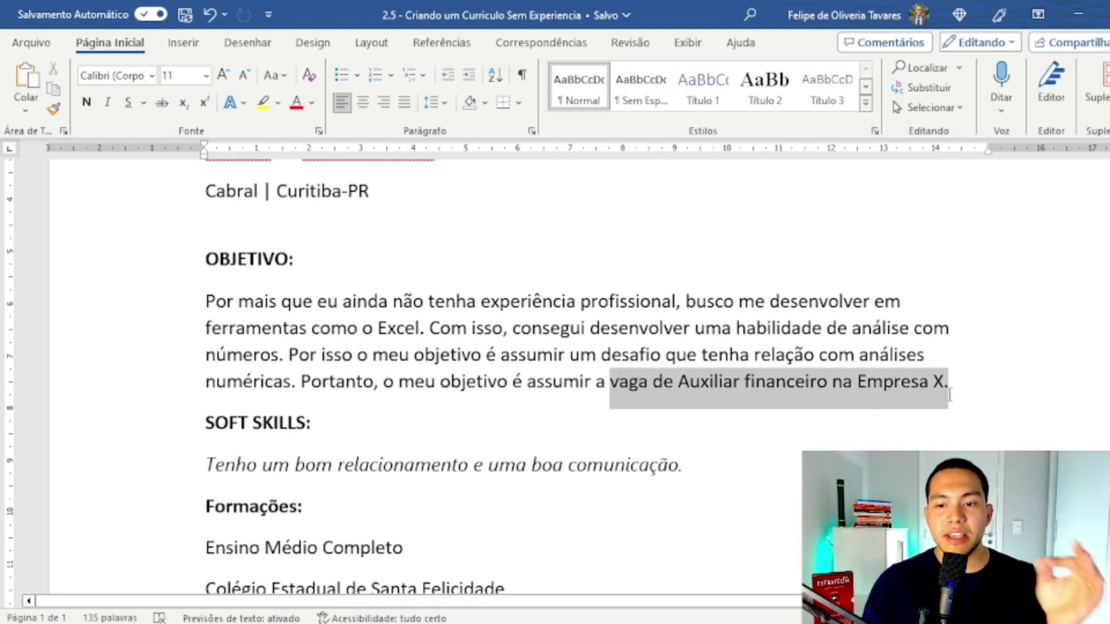
{"action": "left_click", "coordinate": [871, 377]}
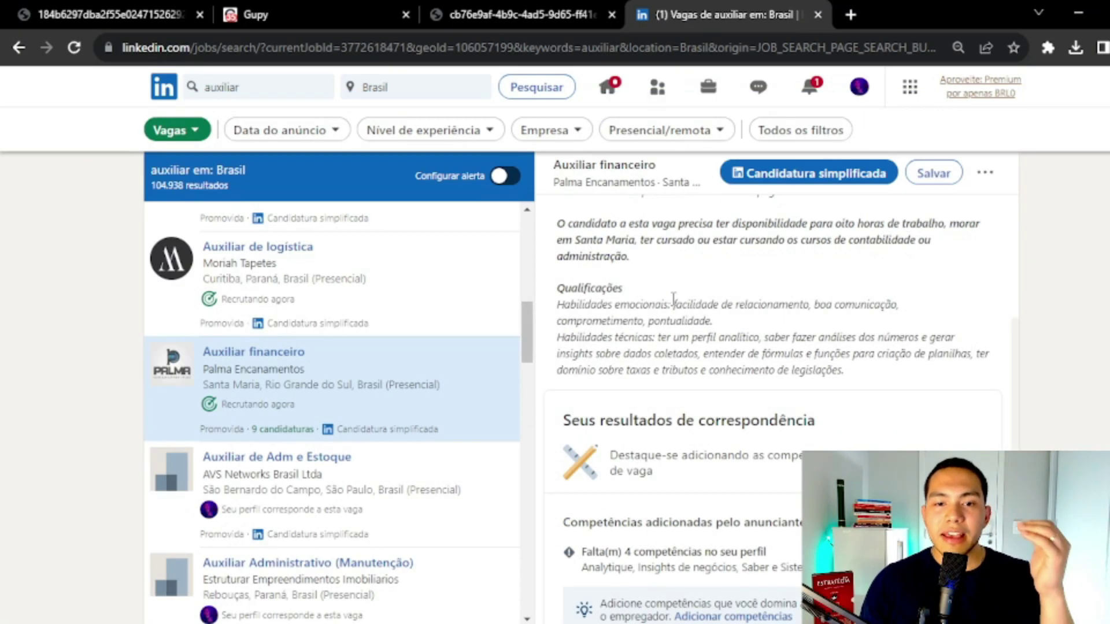
{"action": "scroll", "coordinate": [676, 321], "scroll_direction": "up", "scroll_amount": 3}
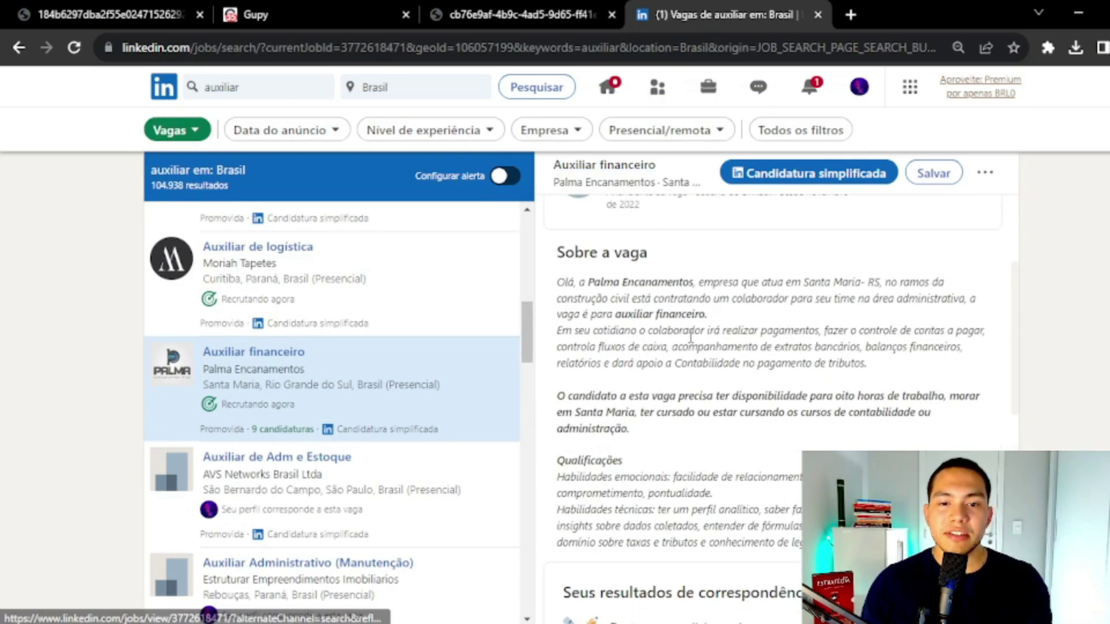